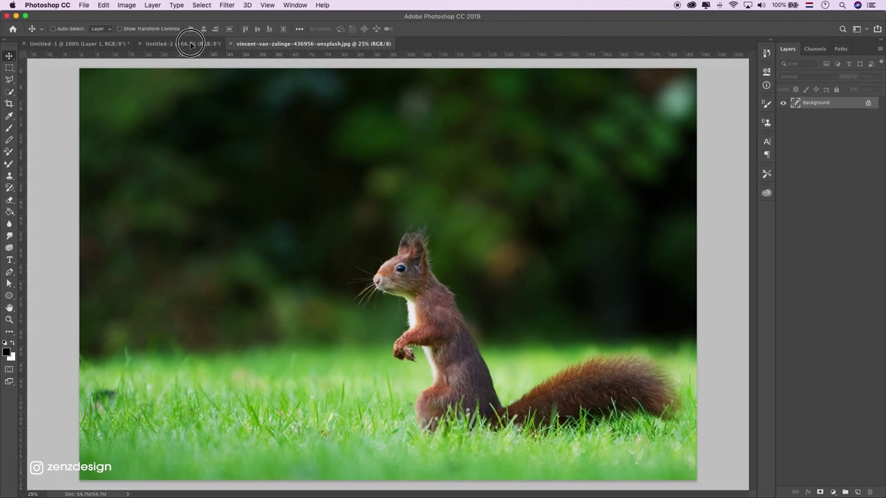
# Paste the squirrel photo into Untitled-2 and convert its layer to a smart object
pyautogui.click(190, 45)
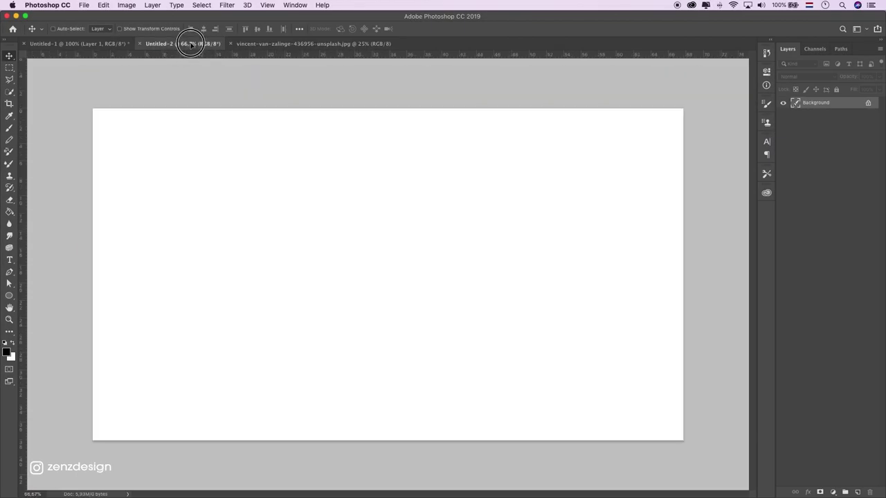
pyautogui.press('super+v')
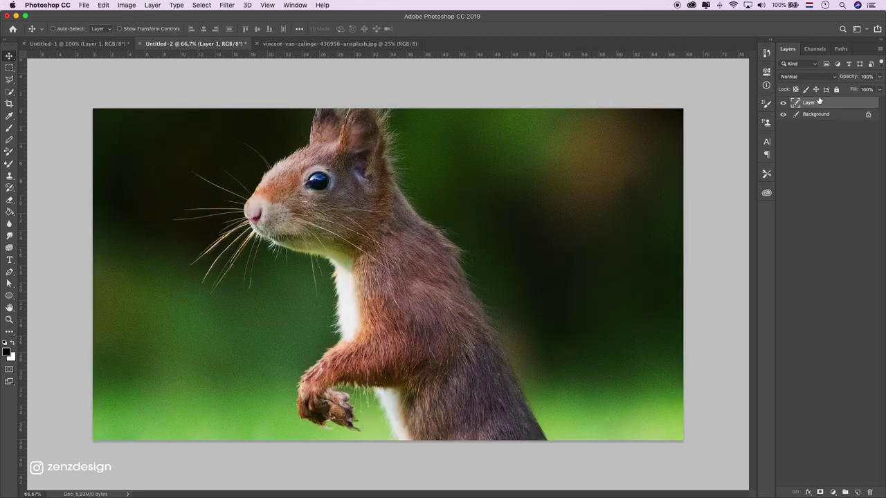
pyautogui.rightClick(820, 101)
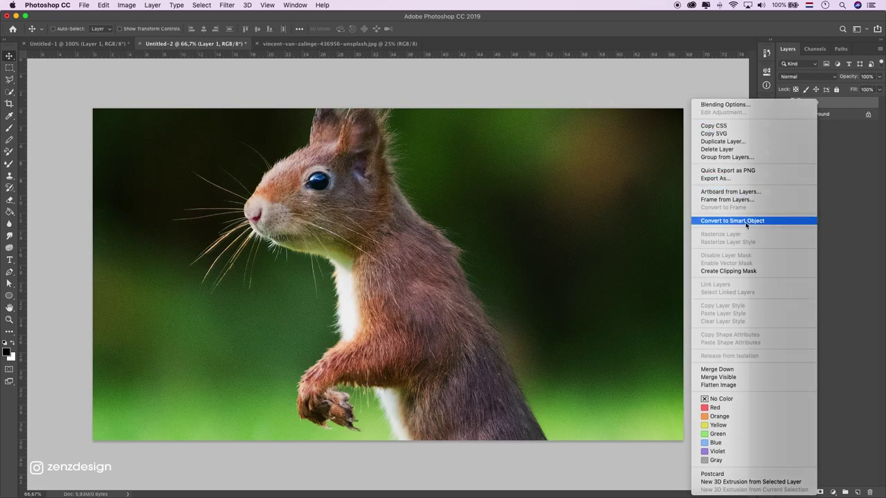
pyautogui.click(746, 223)
# Scale the squirrel photo to about 49% and position it so the whole squirrel and tail show
pyautogui.click(9, 320)
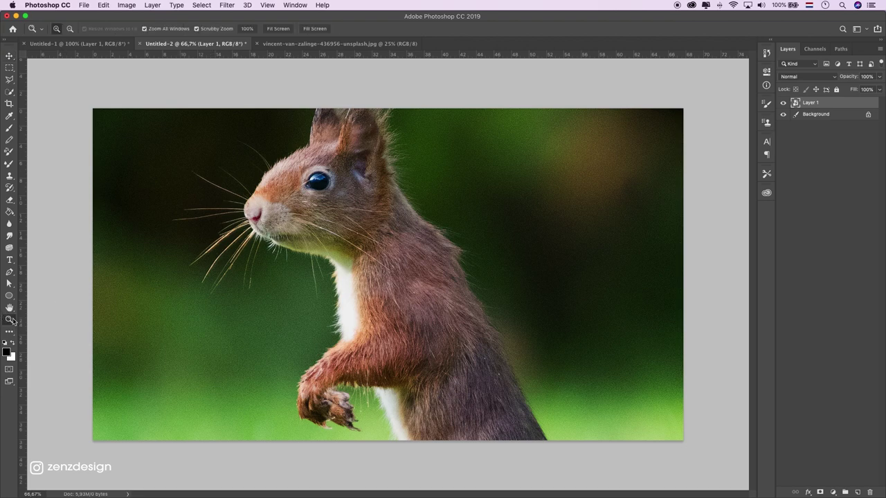
pyautogui.keyDown('alt'); pyautogui.click(414, 251); pyautogui.keyUp('alt')
pyautogui.press('super+t')
pyautogui.moveTo(245, 192); pyautogui.dragTo(168, 48)
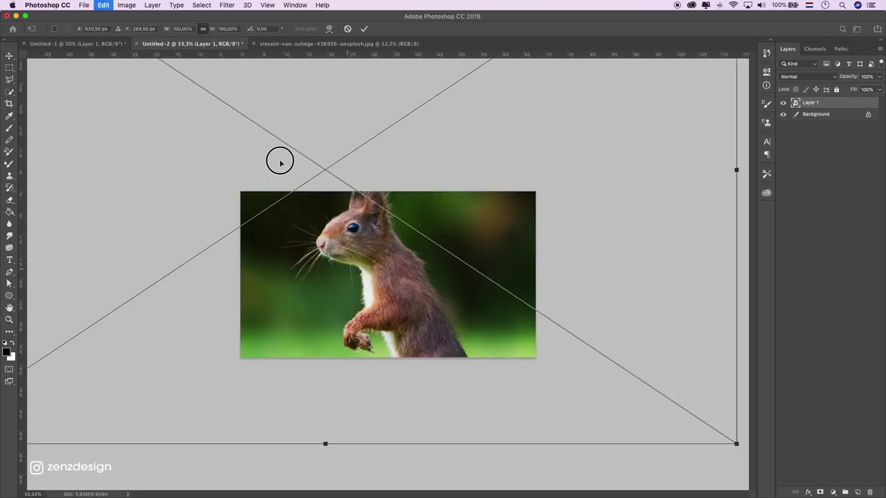
pyautogui.moveTo(669, 367)
pyautogui.mouseDown()
pyautogui.moveTo(496, 285)
pyautogui.moveTo(565, 372)
pyautogui.mouseUp()
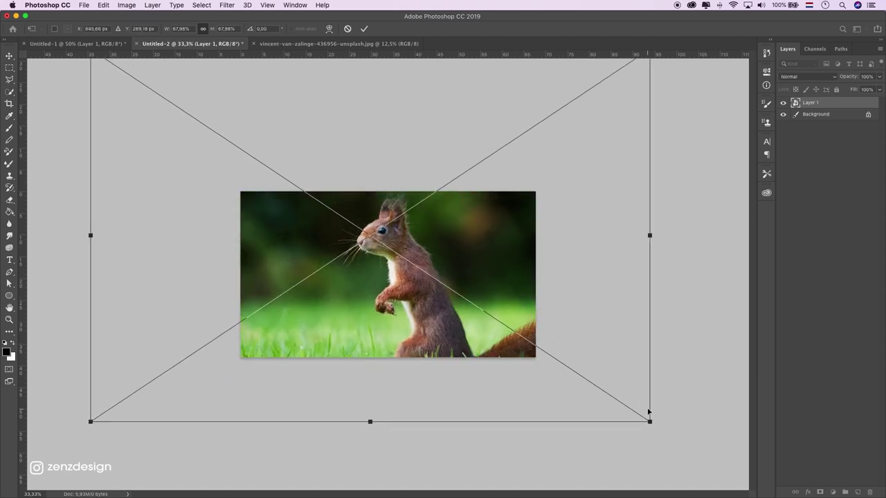
pyautogui.moveTo(651, 422); pyautogui.dragTo(555, 350)
pyautogui.moveTo(484, 314); pyautogui.dragTo(502, 337)
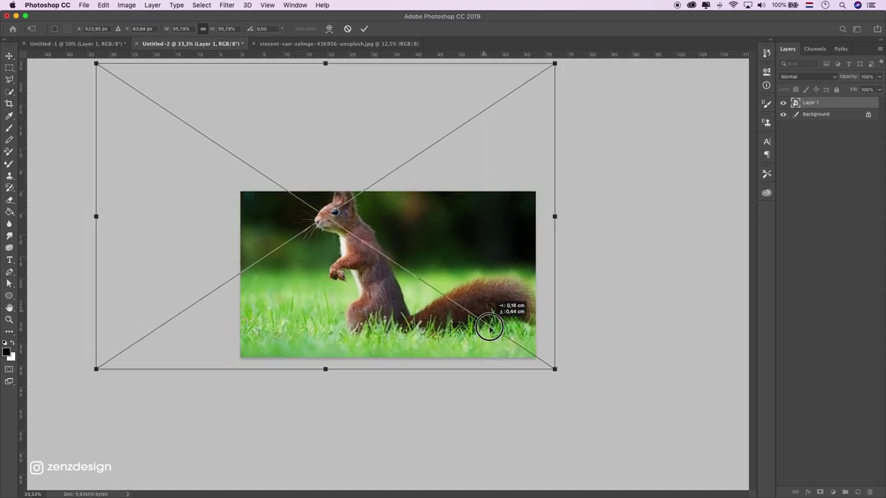
pyautogui.moveTo(562, 374); pyautogui.dragTo(543, 360)
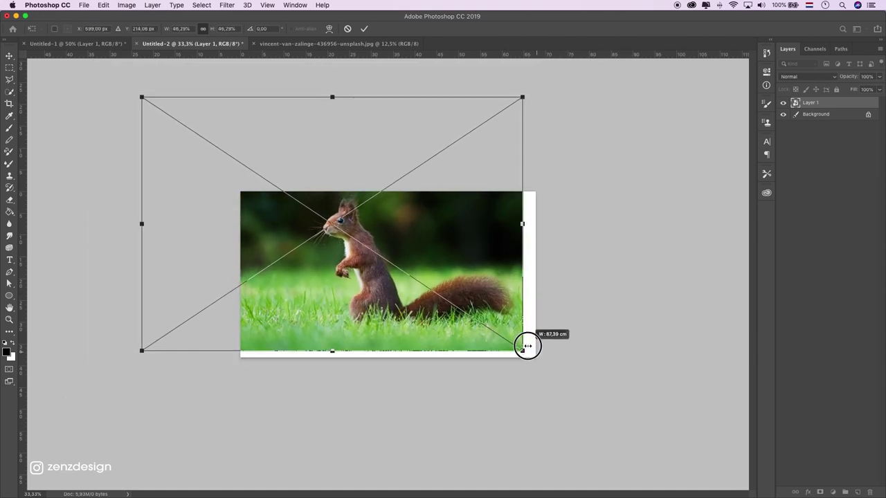
pyautogui.moveTo(501, 318); pyautogui.dragTo(500, 327)
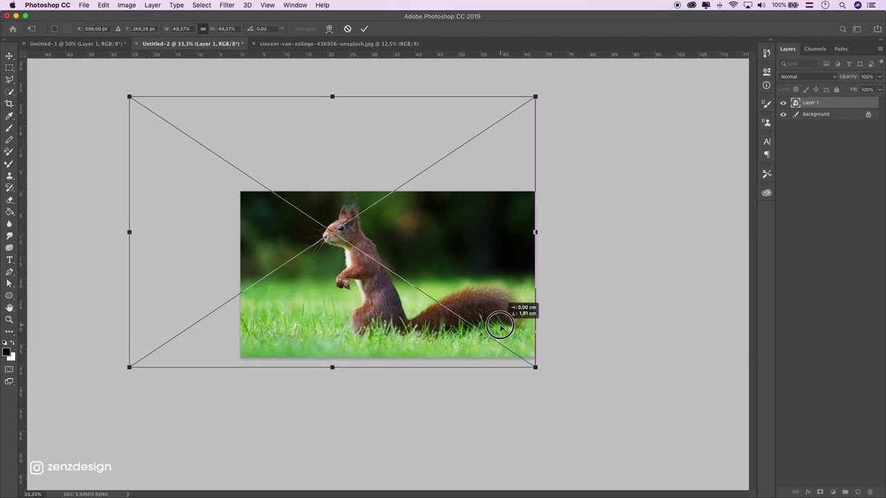
pyautogui.moveTo(305, 248); pyautogui.dragTo(305, 251)
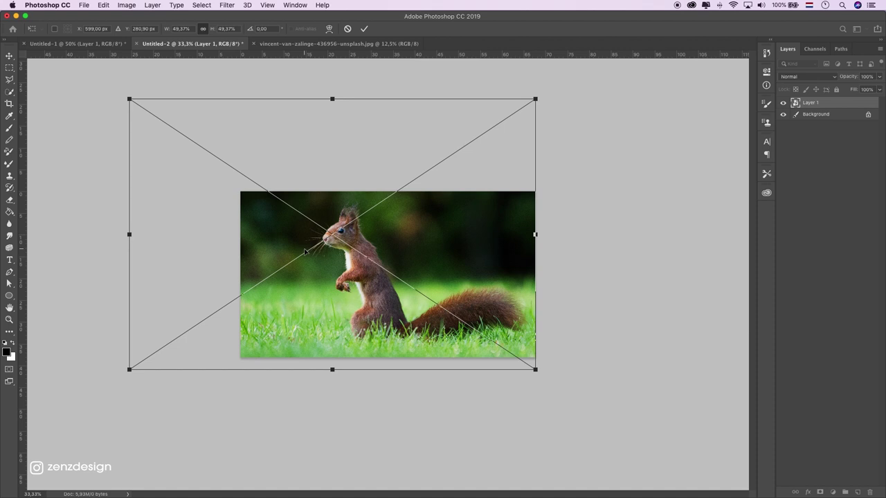
pyautogui.press('Return')
# Zoom in until the picture fills the window and pull the source photo out of the tabs
pyautogui.press('z')
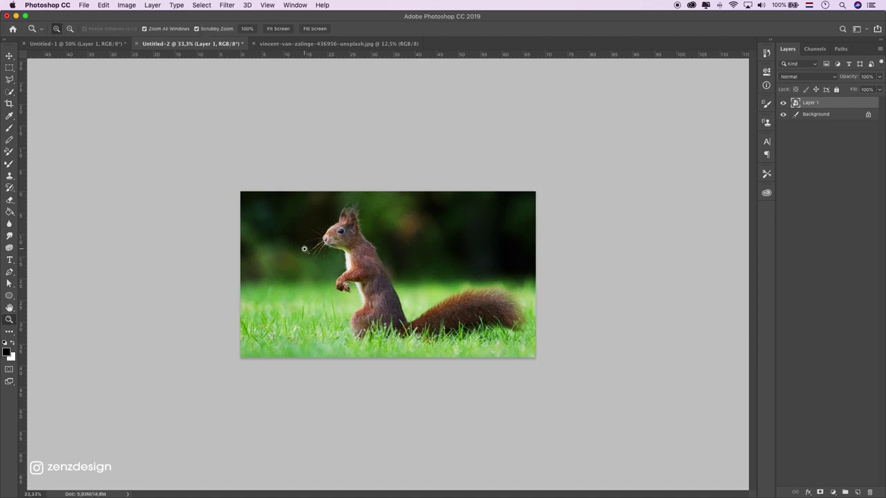
pyautogui.click(352, 242)
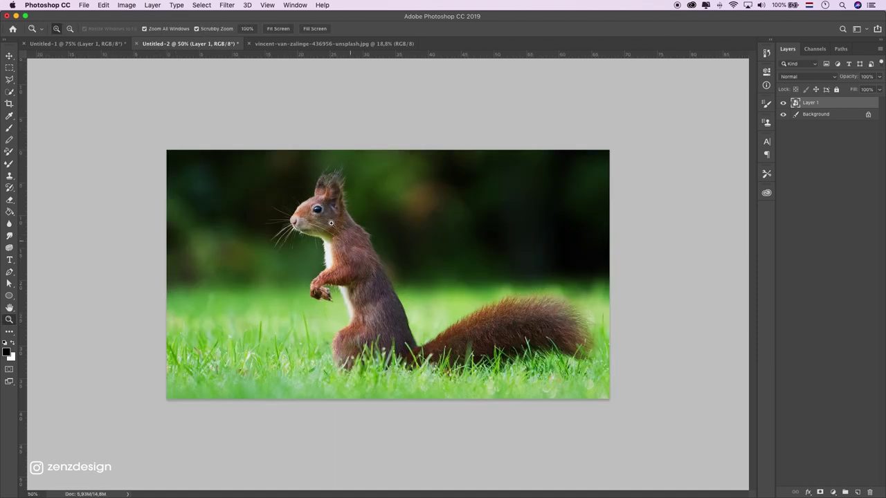
pyautogui.click(311, 206)
pyautogui.moveTo(340, 43); pyautogui.dragTo(310, 104)
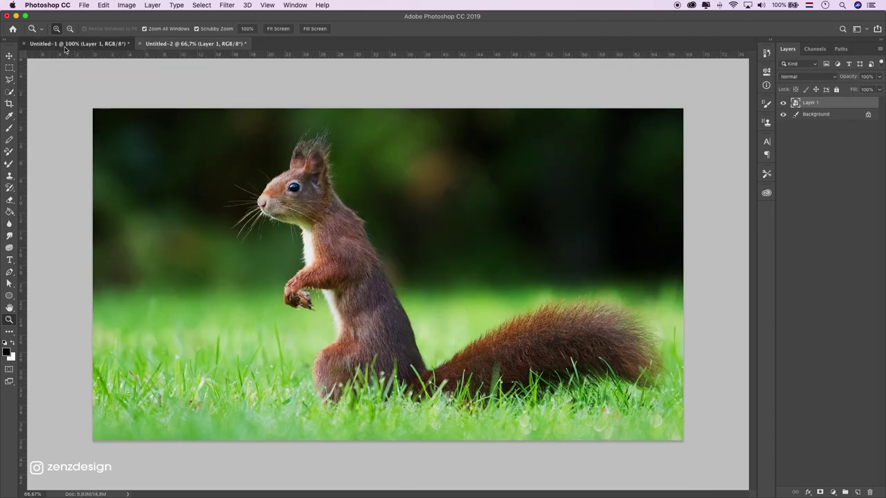
# Drag the dragonfly from Untitled-1 into the squirrel picture near its nose
pyautogui.click(76, 44)
pyautogui.click(8, 55)
pyautogui.moveTo(404, 265); pyautogui.dragTo(202, 72)
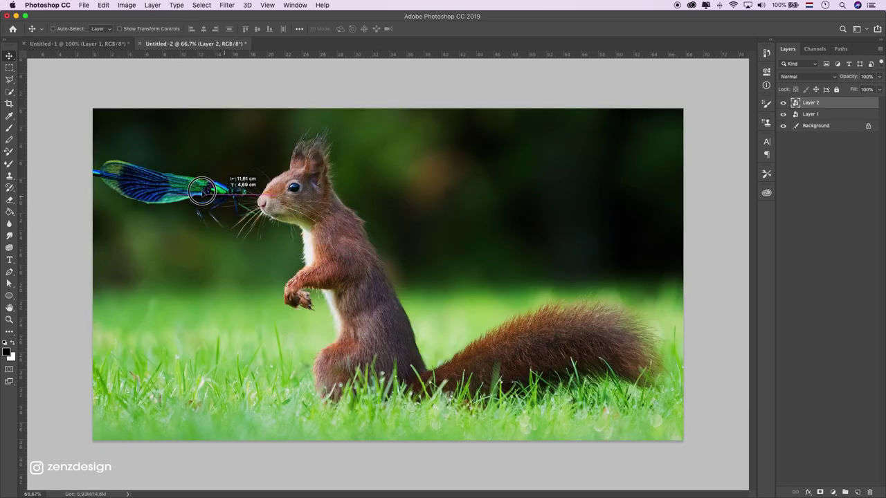
pyautogui.moveTo(202, 71); pyautogui.dragTo(219, 188)
# Shrink the dragonfly and position it hovering just before the squirrel's whiskers
pyautogui.hotkey('ctrl', 't')
pyautogui.moveTo(206, 116)
pyautogui.mouseDown()
pyautogui.moveTo(173, 141)
pyautogui.moveTo(176, 149)
pyautogui.mouseUp()
pyautogui.moveTo(163, 178)
pyautogui.mouseDown()
pyautogui.moveTo(189, 181)
pyautogui.moveTo(195, 159)
pyautogui.mouseUp()
pyautogui.press('Return')
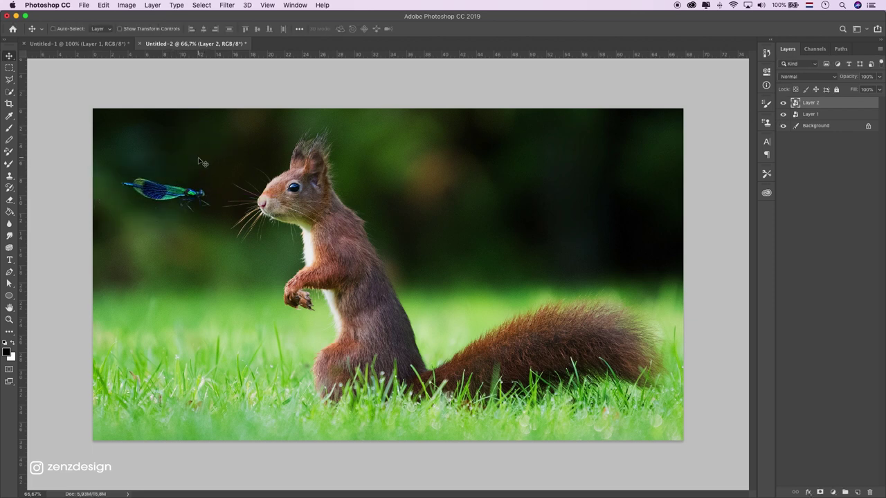
pyautogui.moveTo(208, 201); pyautogui.dragTo(211, 188)
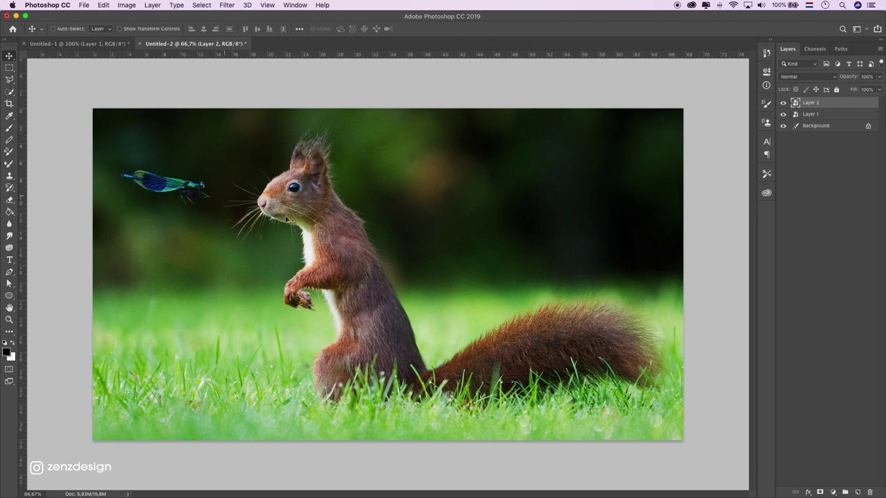
pyautogui.hotkey('ctrl', 't')
pyautogui.moveTo(194, 149)
pyautogui.mouseDown()
pyautogui.moveTo(210, 155)
pyautogui.moveTo(197, 171)
pyautogui.mouseUp()
pyautogui.press('Return')
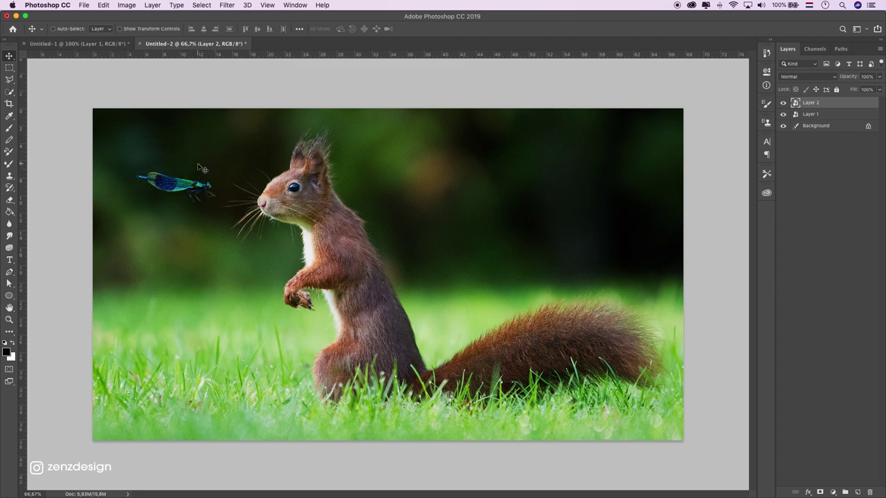
pyautogui.hotkey('shift', 'Left')
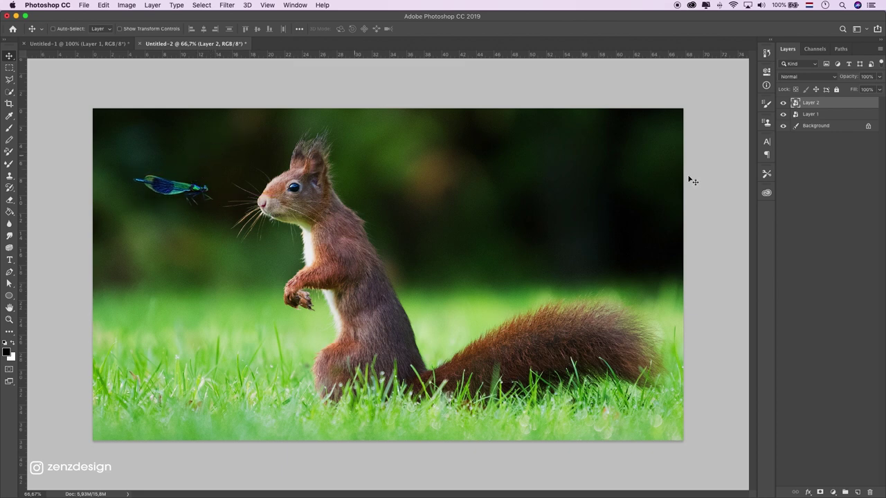
pyautogui.click(810, 115)
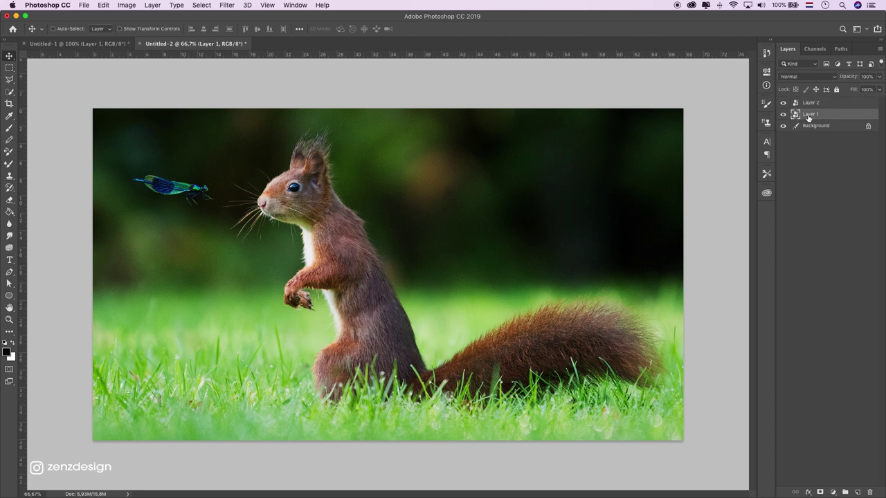
# Create a layer group named Squirrel and move Layer 1 into it
pyautogui.click(845, 493)
pyautogui.doubleClick(811, 114)
pyautogui.write('l\\')
pyautogui.press('Return')
pyautogui.moveTo(829, 128); pyautogui.dragTo(815, 115)
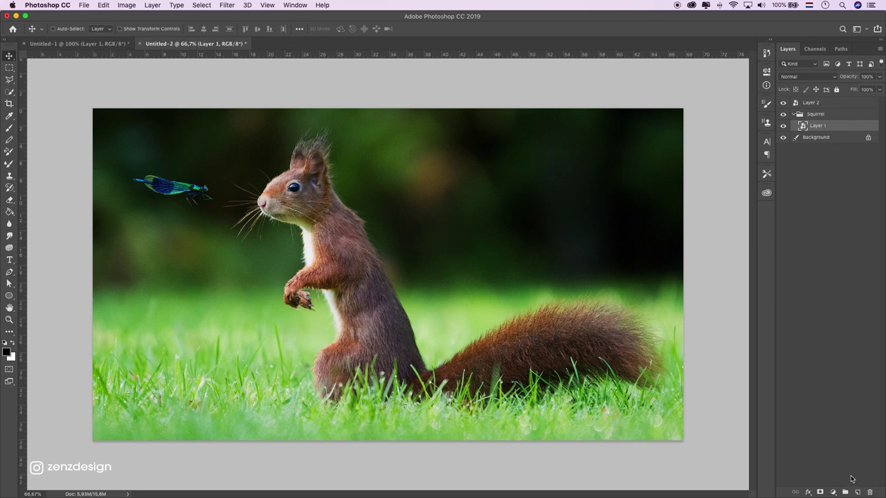
pyautogui.click(833, 492)
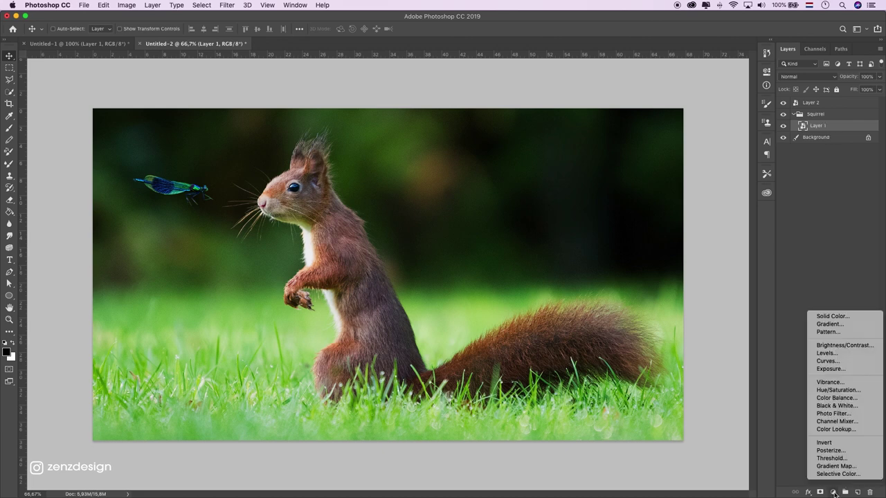
# Add a Curves layer with the top point lowered to output 191 and shadows pulled to about 78/16
pyautogui.click(836, 361)
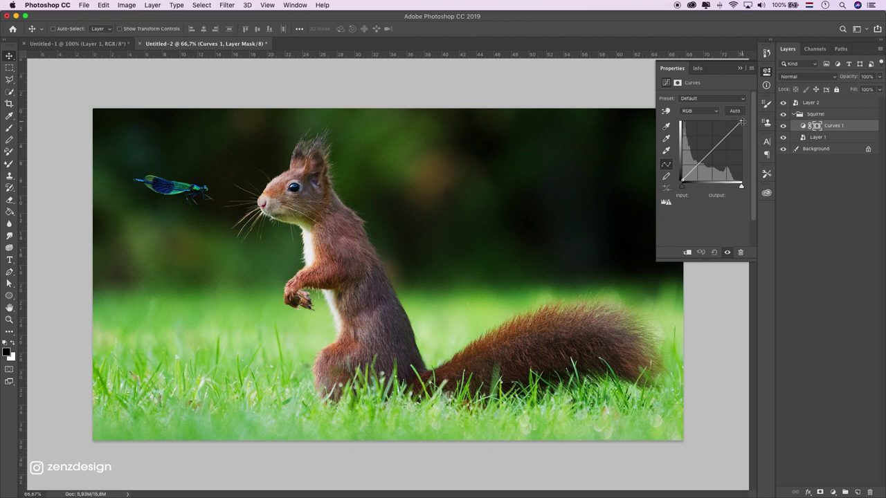
pyautogui.moveTo(741, 123); pyautogui.dragTo(745, 143)
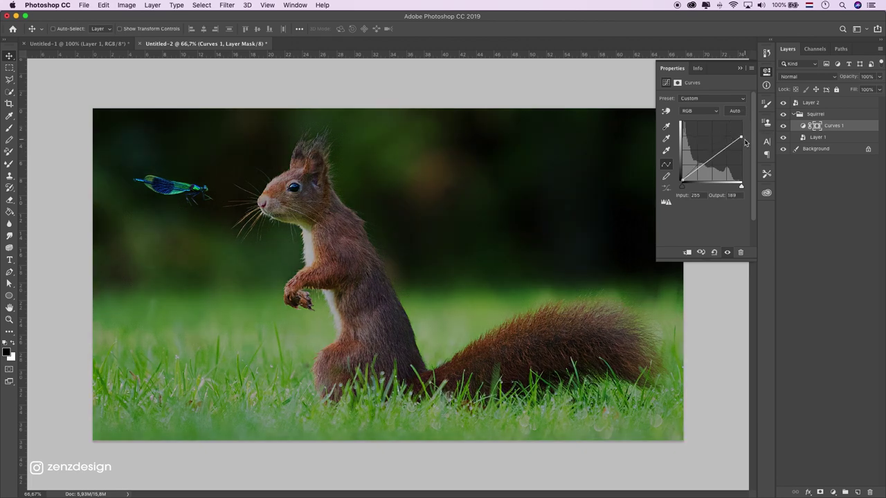
pyautogui.moveTo(702, 166); pyautogui.dragTo(700, 174)
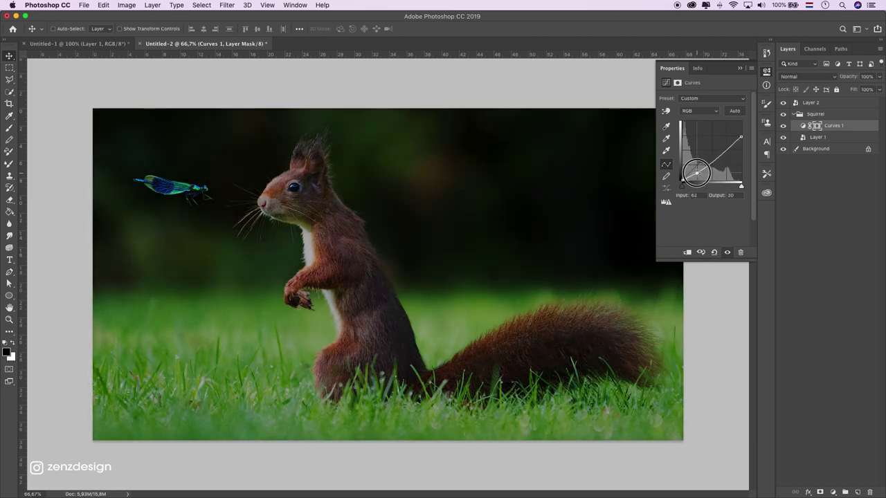
pyautogui.moveTo(700, 174); pyautogui.dragTo(699, 178)
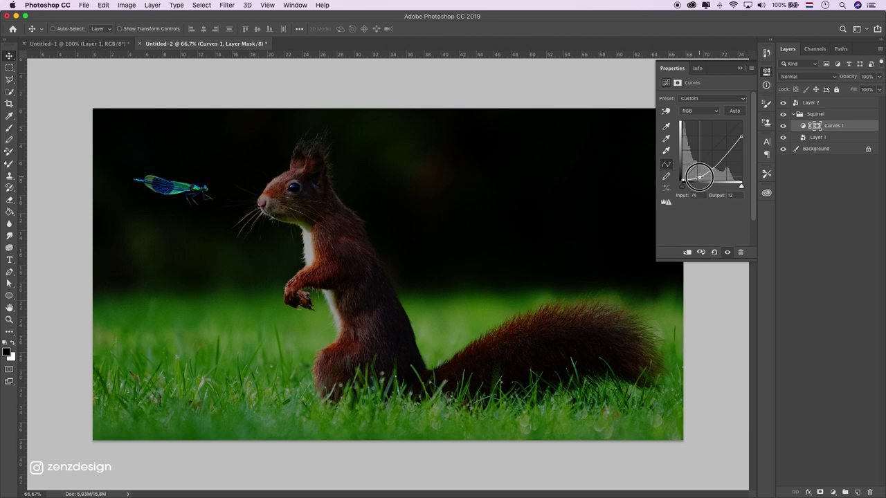
pyautogui.moveTo(699, 177); pyautogui.dragTo(700, 173)
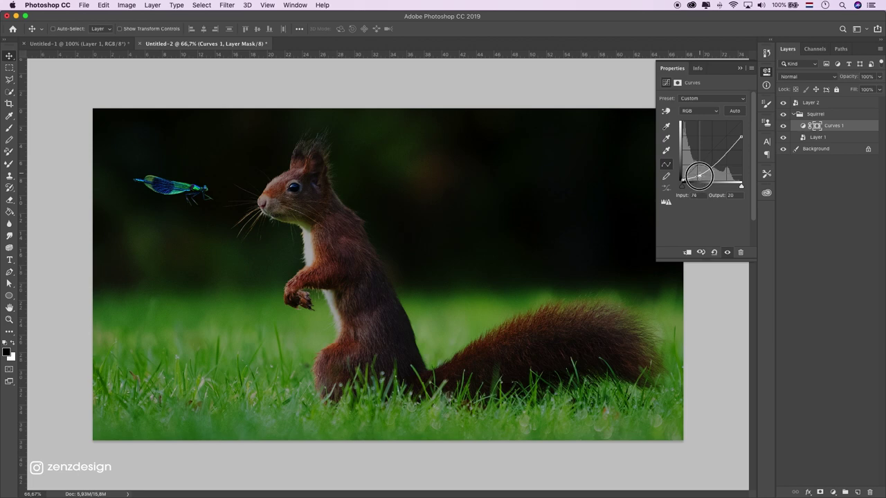
pyautogui.moveTo(700, 173); pyautogui.dragTo(700, 175)
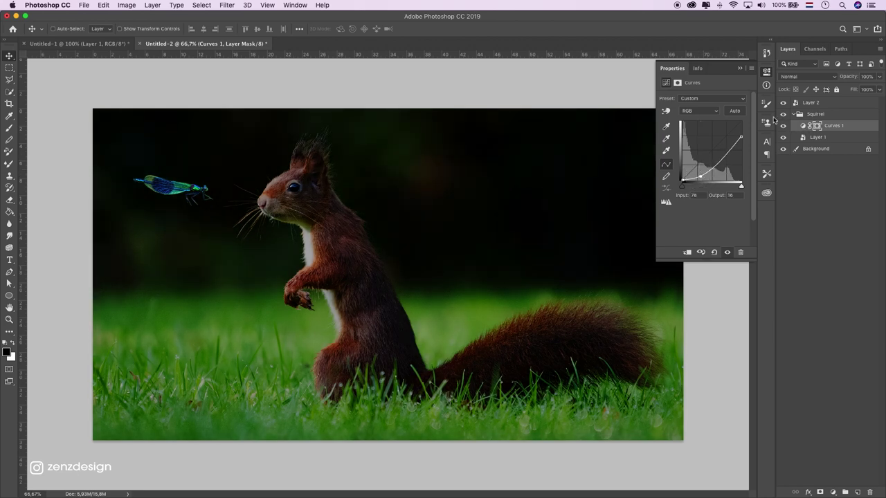
pyautogui.click(817, 125)
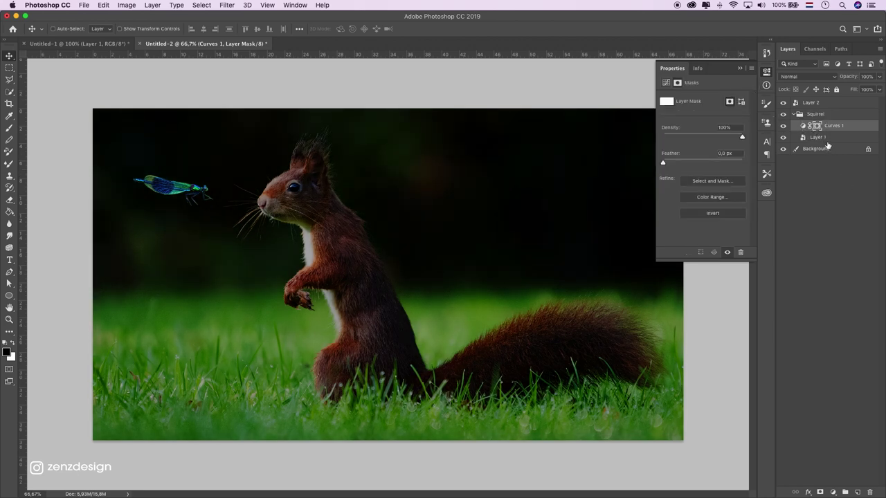
pyautogui.click(834, 494)
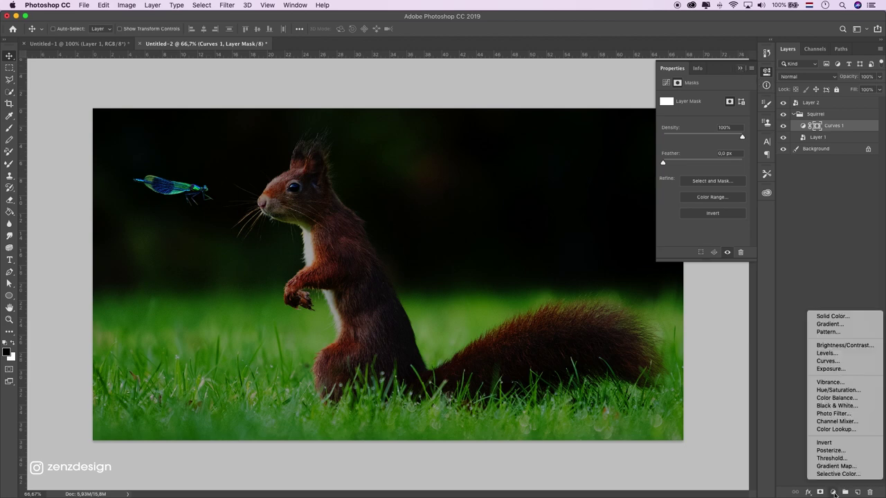
# Add a clipped Hue/Saturation layer with saturation −56 and hue +13, then close Properties
pyautogui.click(846, 390)
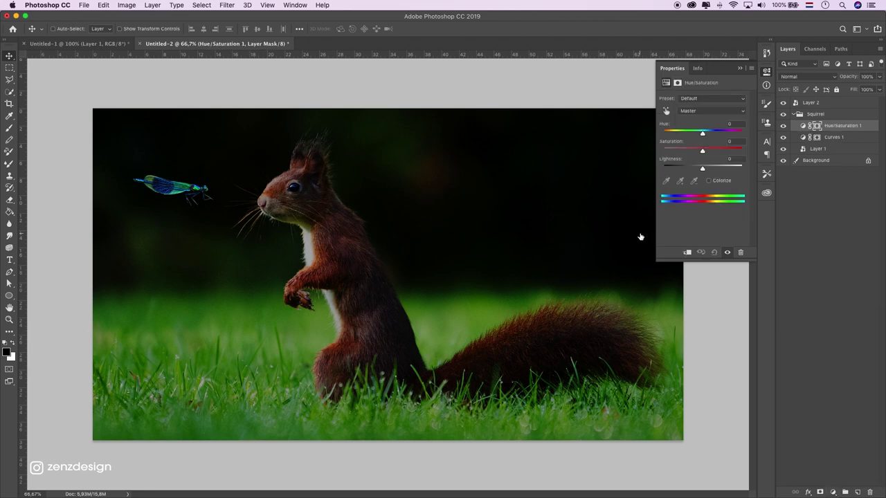
pyautogui.click(690, 254)
pyautogui.moveTo(702, 154); pyautogui.dragTo(683, 150)
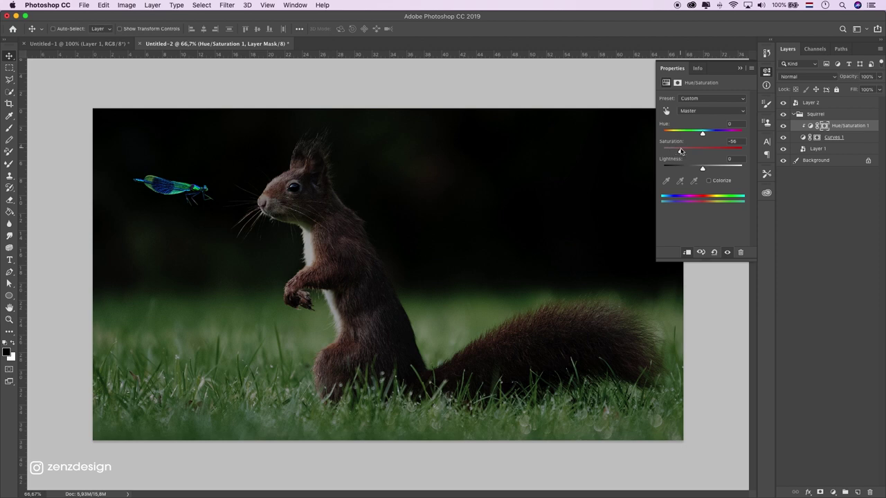
pyautogui.moveTo(704, 134); pyautogui.dragTo(713, 135)
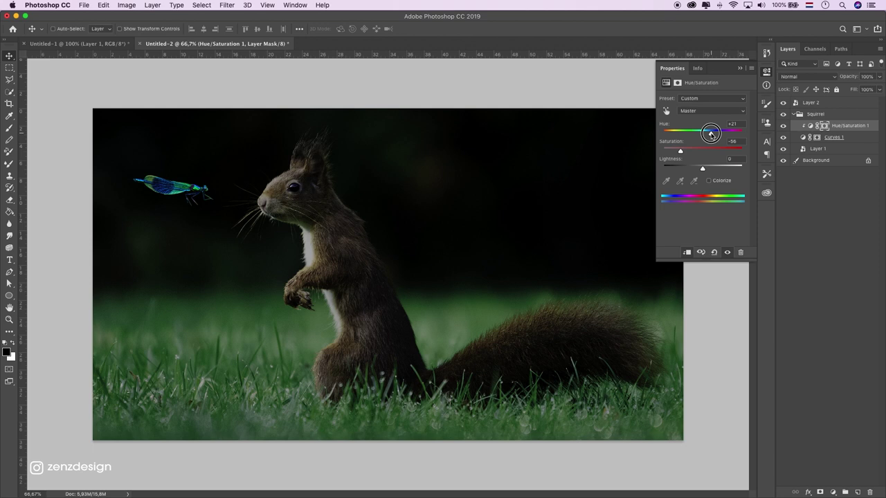
pyautogui.moveTo(713, 135); pyautogui.dragTo(705, 132)
pyautogui.click(739, 68)
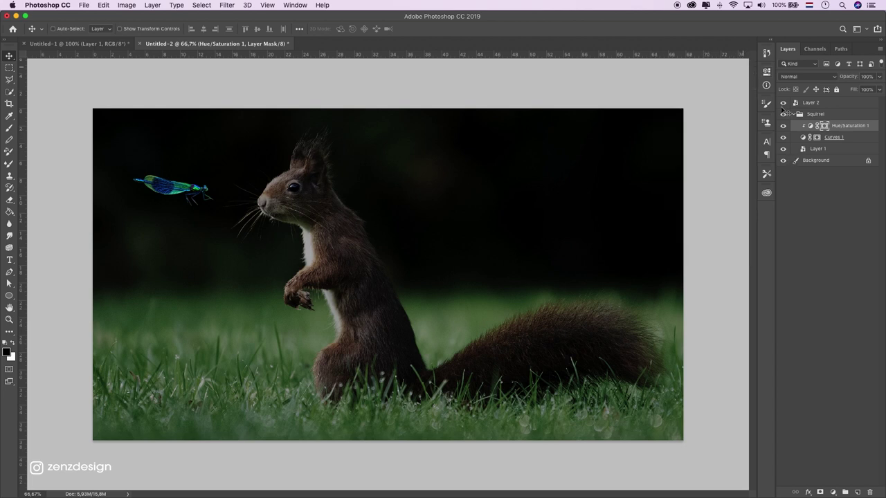
pyautogui.click(817, 138)
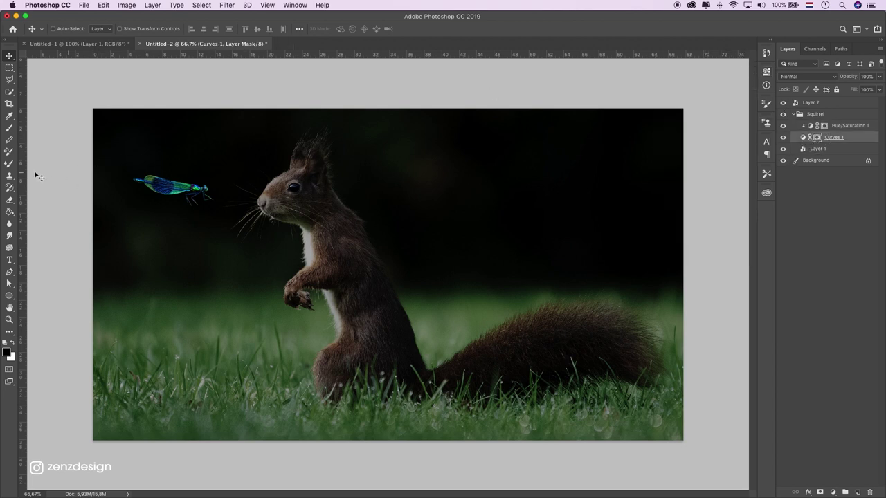
# Set up a soft round brush at 0% hardness, about 35% opacity and size 300
pyautogui.click(13, 128)
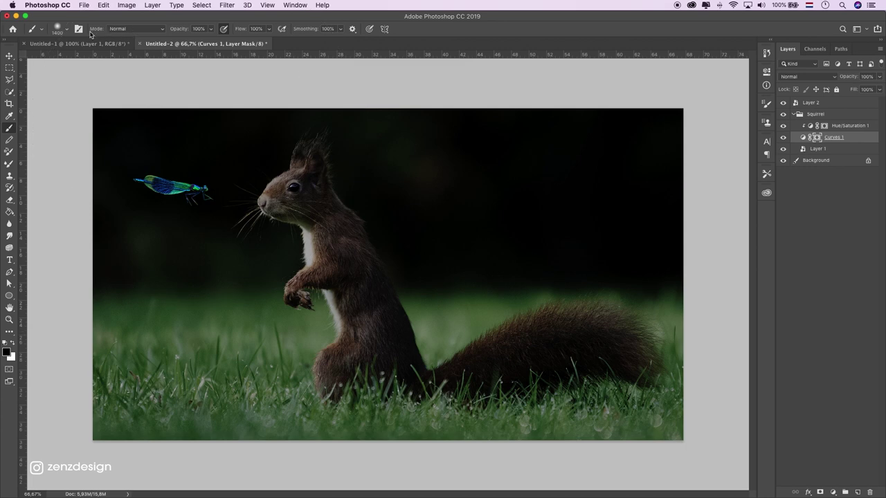
pyautogui.click(58, 31)
pyautogui.click(53, 78)
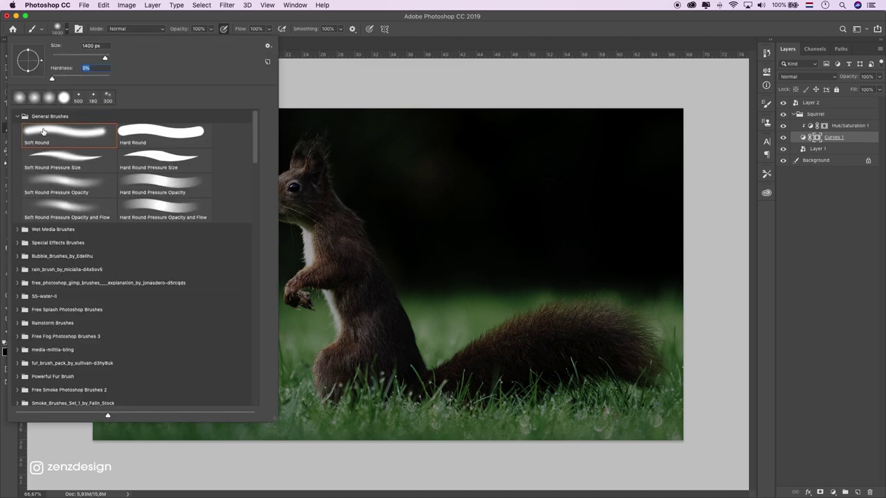
pyautogui.press('Return')
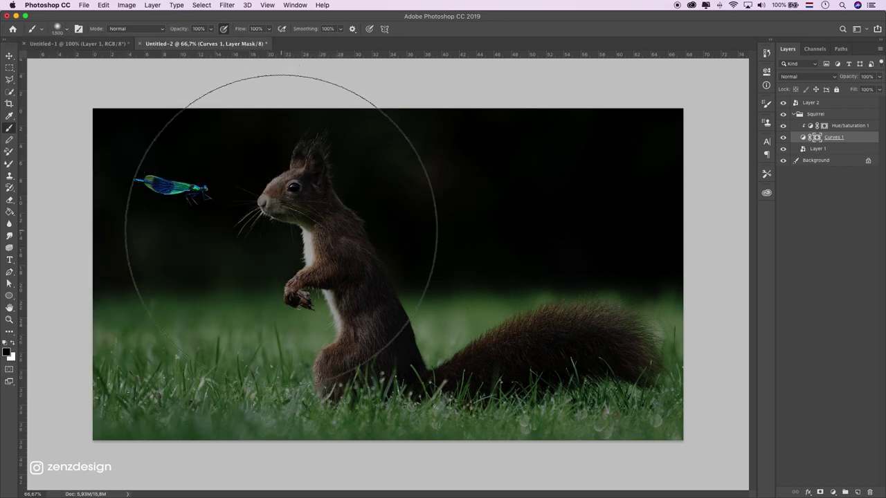
pyautogui.press('[')
pyautogui.press('[')
pyautogui.press('[')
pyautogui.press('[')
pyautogui.press('[')
pyautogui.press('[')
pyautogui.press('[')
pyautogui.press('[')
pyautogui.press(']')
pyautogui.press(']')
pyautogui.press(']')
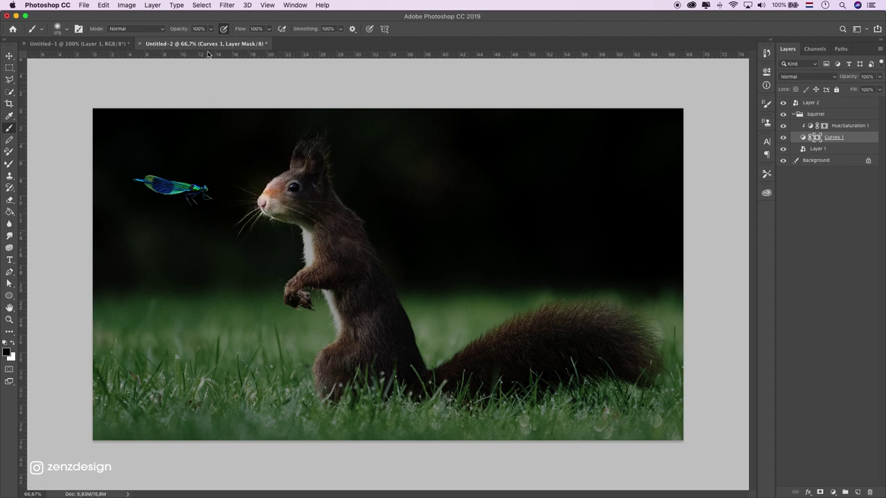
pyautogui.click(213, 29)
pyautogui.moveTo(212, 29); pyautogui.dragTo(184, 38)
pyautogui.press(']')
pyautogui.press(']')
pyautogui.press(']')
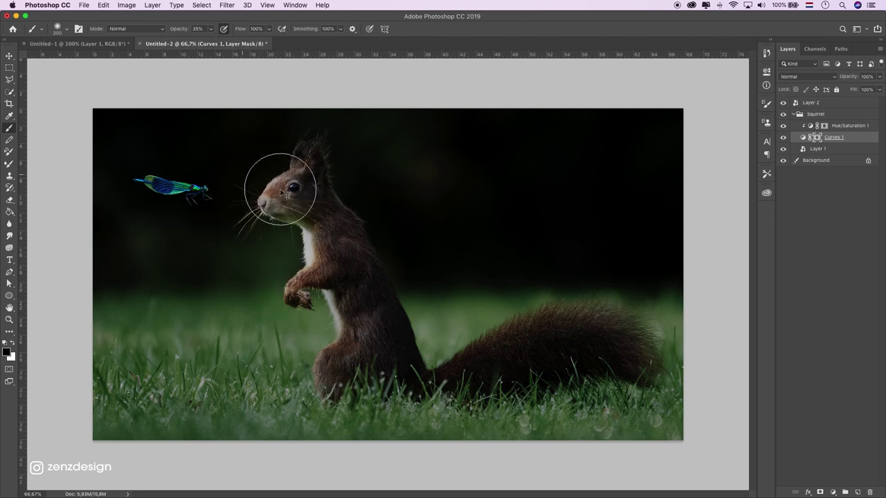
# Paint white on the Curves 1 mask over the squirrel's face, ear, chest and neck, undoing stray strokes
pyautogui.click(277, 190)
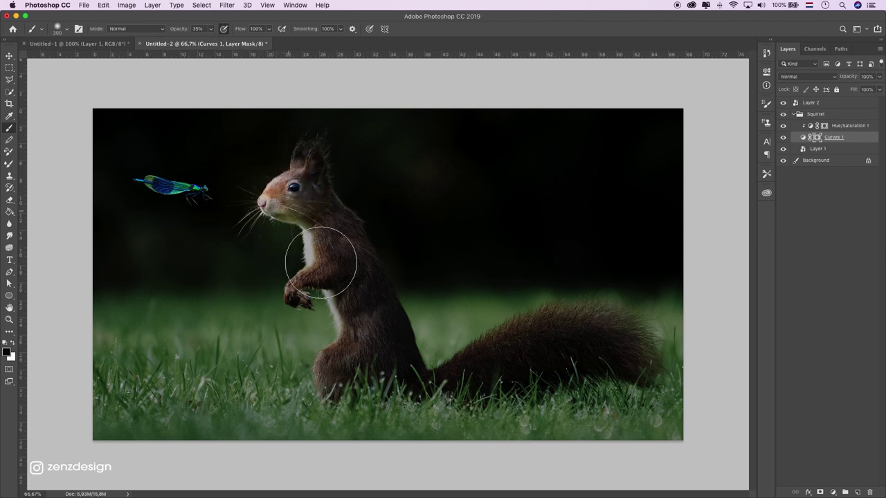
pyautogui.moveTo(308, 266); pyautogui.dragTo(312, 246)
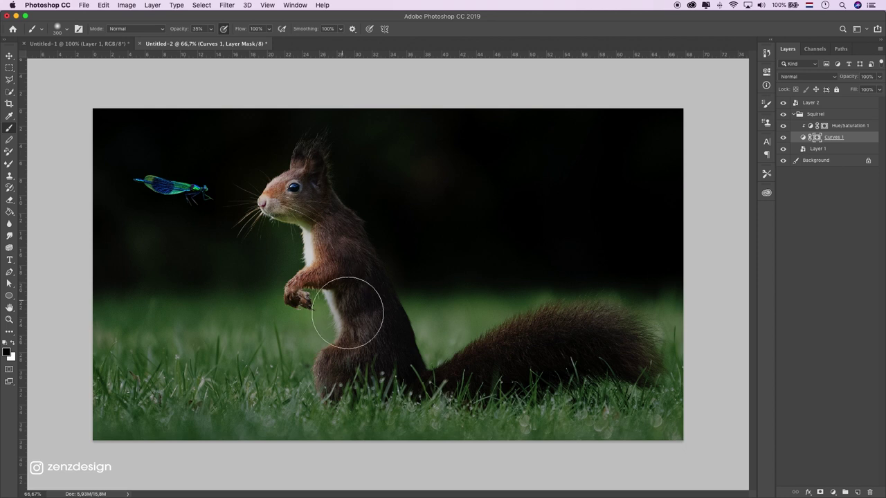
pyautogui.press('[')
pyautogui.press('[')
pyautogui.press('[')
pyautogui.press('[')
pyautogui.press(']')
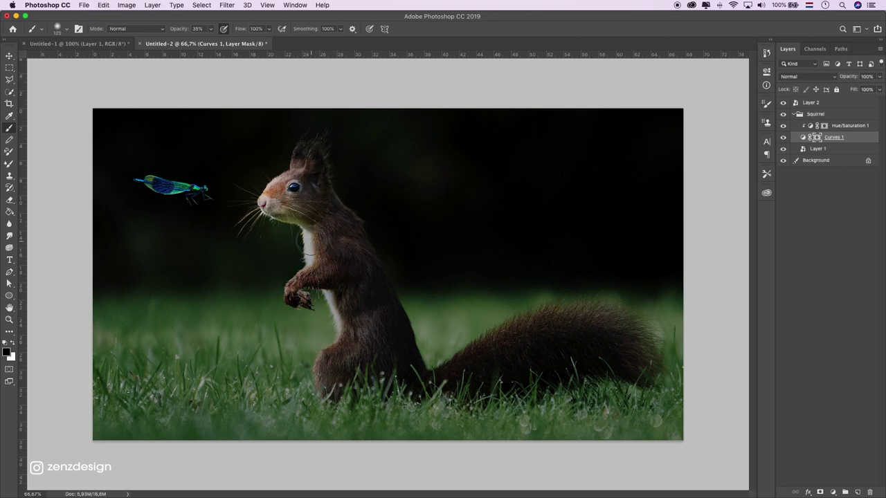
pyautogui.moveTo(318, 248)
pyautogui.mouseDown()
pyautogui.moveTo(322, 233)
pyautogui.moveTo(328, 259)
pyautogui.moveTo(317, 253)
pyautogui.moveTo(298, 157)
pyautogui.moveTo(315, 167)
pyautogui.mouseUp()
pyautogui.press('super+z')
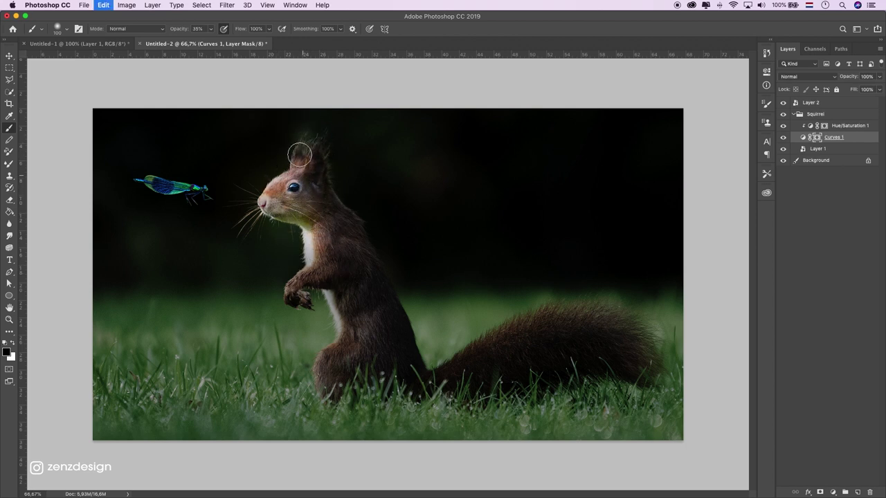
pyautogui.moveTo(303, 152); pyautogui.dragTo(284, 194)
pyautogui.press('super+z')
pyautogui.moveTo(320, 283); pyautogui.dragTo(346, 308)
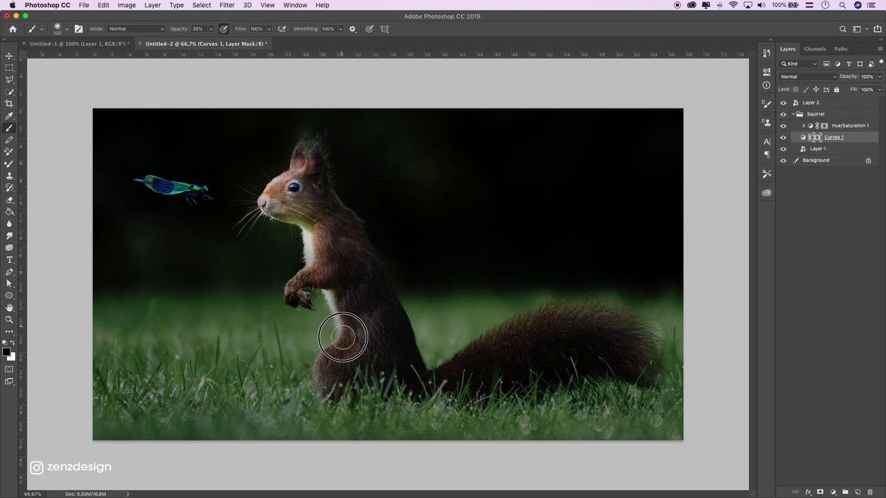
pyautogui.press('super+z')
pyautogui.press(']')
pyautogui.press(']')
pyautogui.moveTo(350, 340); pyautogui.dragTo(328, 231)
pyautogui.press('[')
pyautogui.press('[')
pyautogui.moveTo(340, 276); pyautogui.dragTo(331, 213)
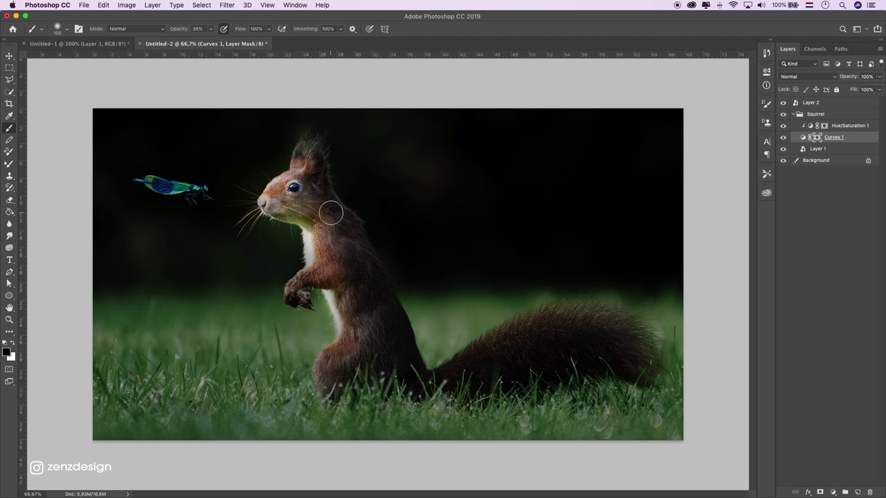
pyautogui.press(']')
pyautogui.press(']')
pyautogui.press('[')
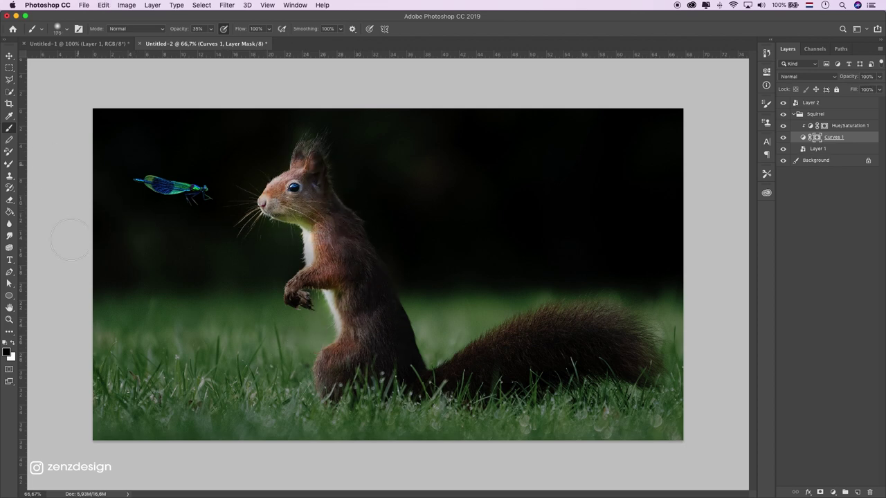
# Paint light onto the lower-left grass, extending the glow toward the left edge
pyautogui.moveTo(208, 412)
pyautogui.mouseDown()
pyautogui.moveTo(257, 376)
pyautogui.moveTo(305, 360)
pyautogui.moveTo(298, 339)
pyautogui.moveTo(160, 378)
pyautogui.moveTo(268, 386)
pyautogui.moveTo(297, 372)
pyautogui.moveTo(132, 362)
pyautogui.moveTo(298, 381)
pyautogui.mouseUp()
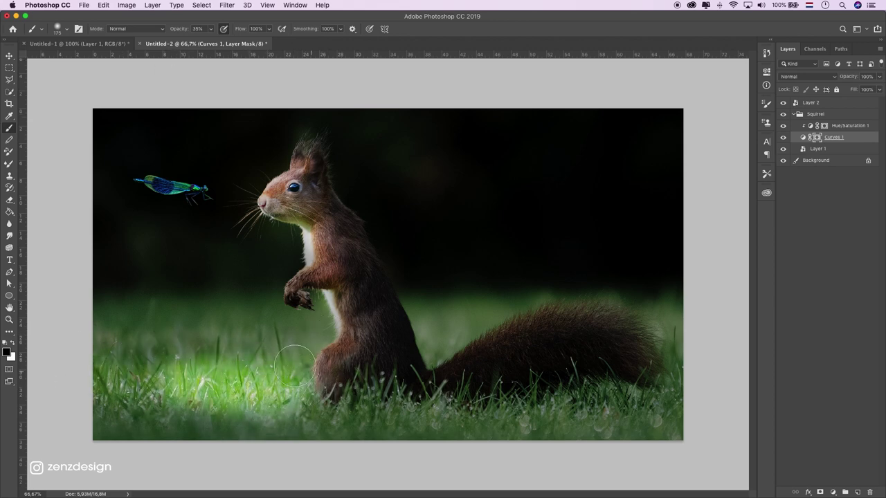
pyautogui.moveTo(158, 381); pyautogui.dragTo(237, 386)
pyautogui.press('super+z')
pyautogui.press('super+z')
pyautogui.moveTo(159, 386); pyautogui.dragTo(291, 377)
pyautogui.moveTo(229, 416); pyautogui.dragTo(149, 388)
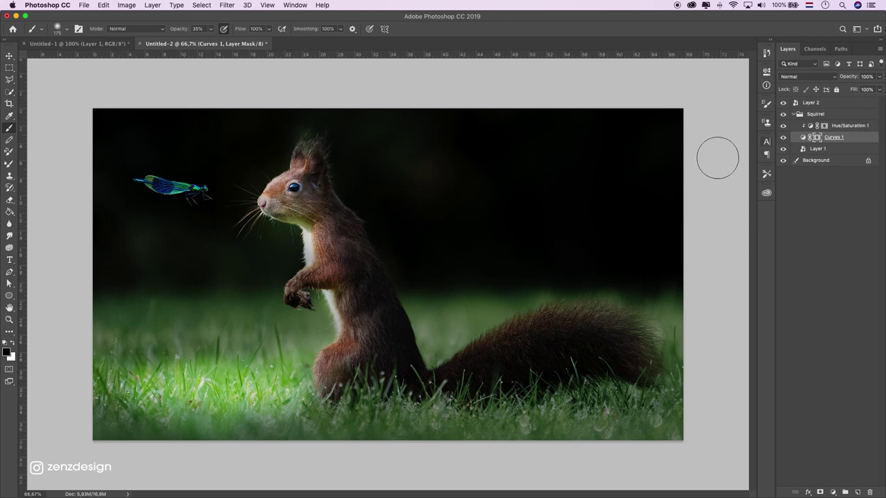
# Create a group named Dragonfly and move the dragonfly layer into it
pyautogui.click(811, 103)
pyautogui.click(845, 492)
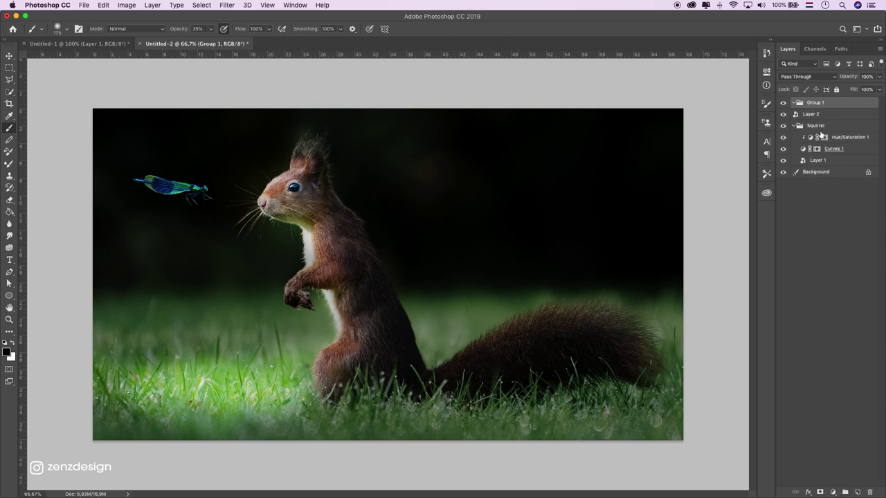
pyautogui.doubleClick(814, 102)
pyautogui.write('Dragonfly')
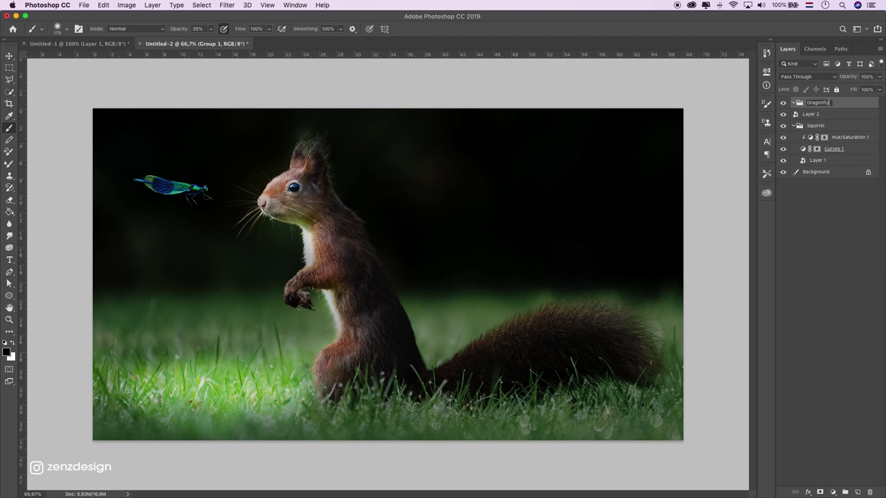
pyautogui.press('Return')
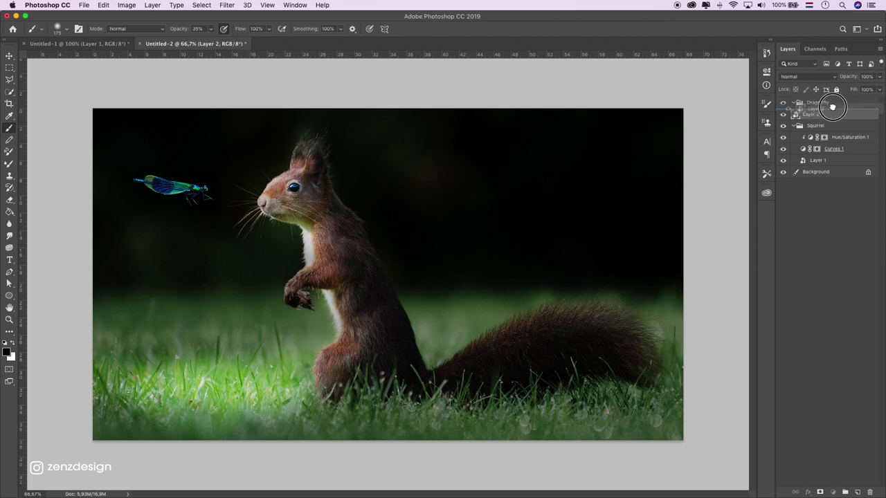
pyautogui.moveTo(807, 116); pyautogui.dragTo(835, 105)
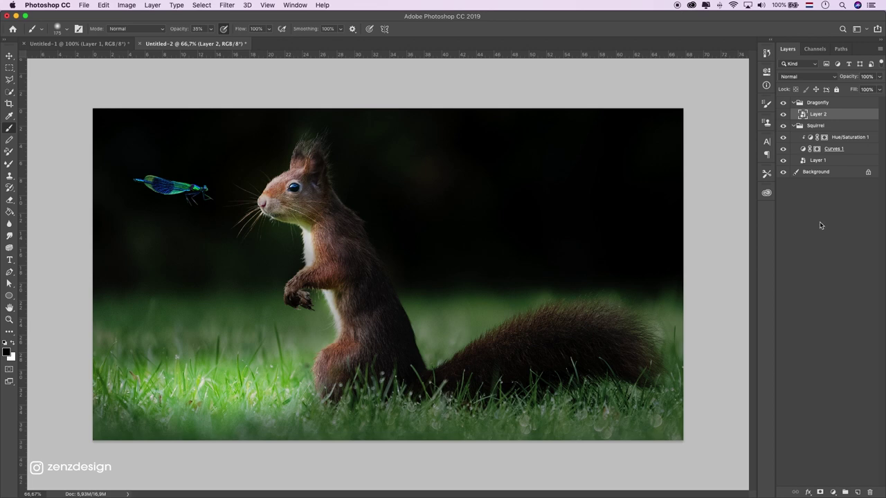
# Give the dragonfly an Overlay-mode Color Overlay in #92ffdf at about 61% opacity
pyautogui.doubleClick(844, 116)
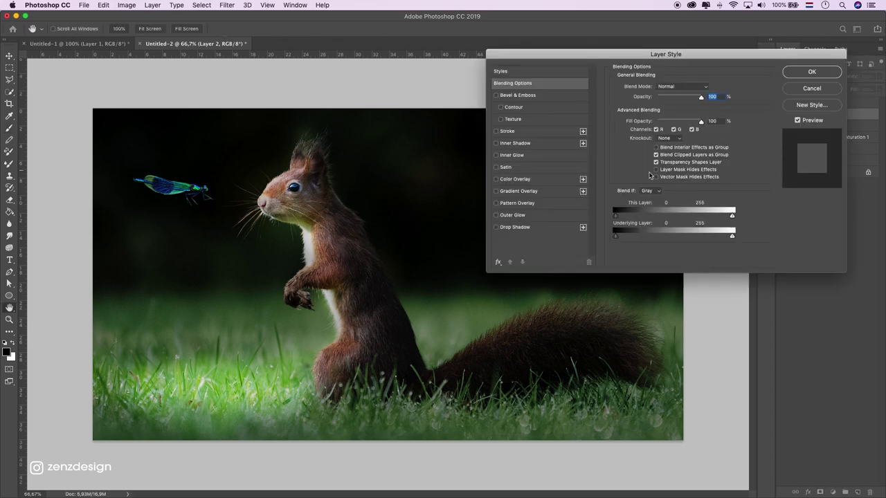
pyautogui.click(526, 179)
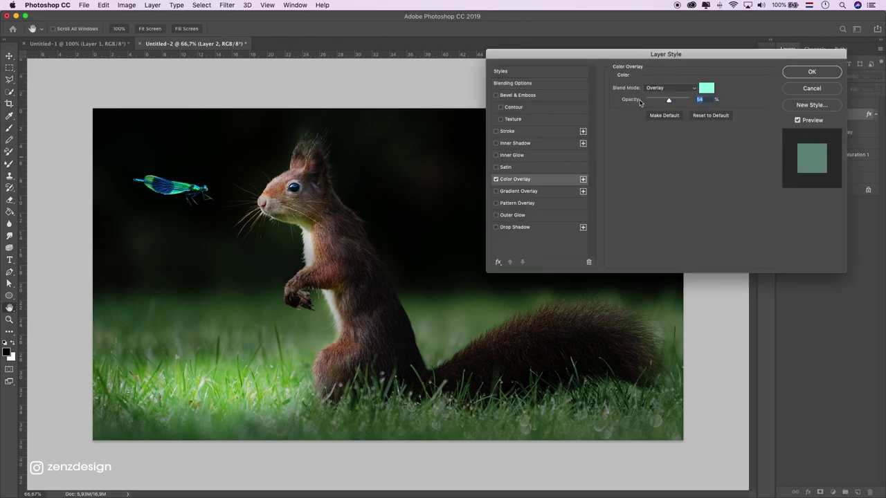
pyautogui.click(703, 92)
pyautogui.moveTo(648, 110); pyautogui.dragTo(639, 99)
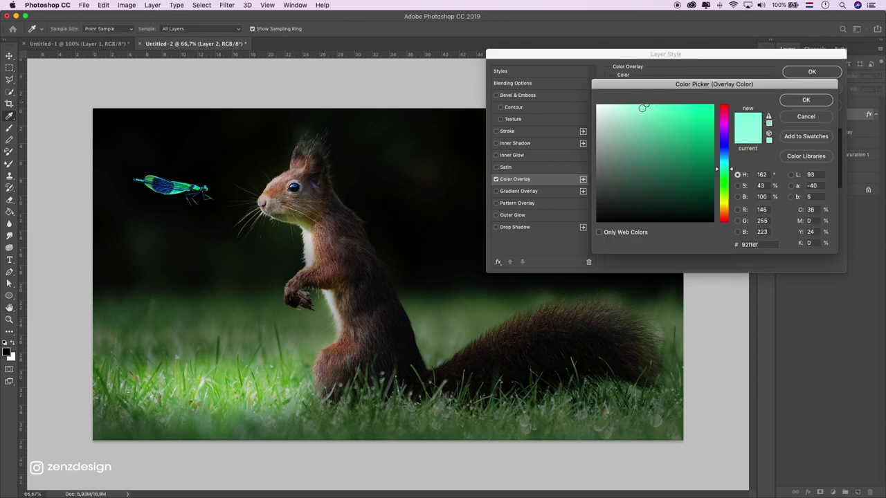
pyautogui.click(805, 101)
pyautogui.moveTo(666, 101)
pyautogui.mouseDown()
pyautogui.moveTo(700, 99)
pyautogui.moveTo(658, 99)
pyautogui.moveTo(673, 101)
pyautogui.mouseUp()
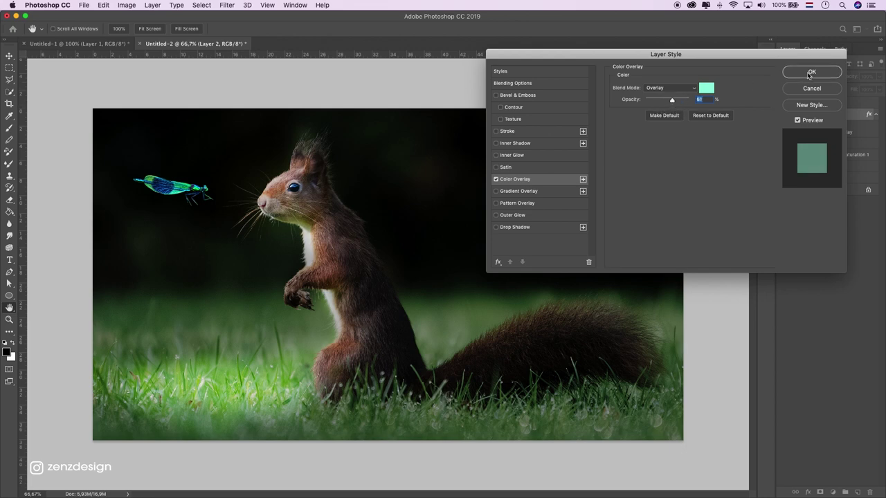
pyautogui.click(810, 73)
pyautogui.click(817, 132)
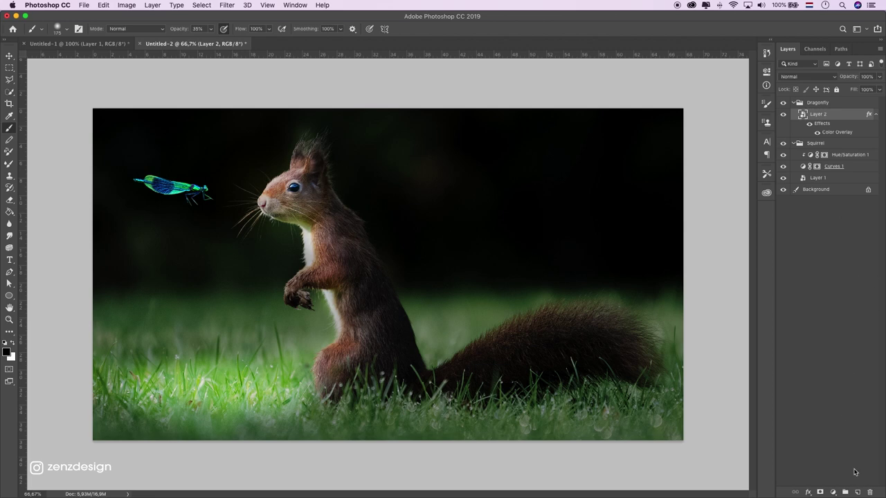
# Add a new empty Layer 3 in the Dragonfly group and set black as the painting colour
pyautogui.click(858, 493)
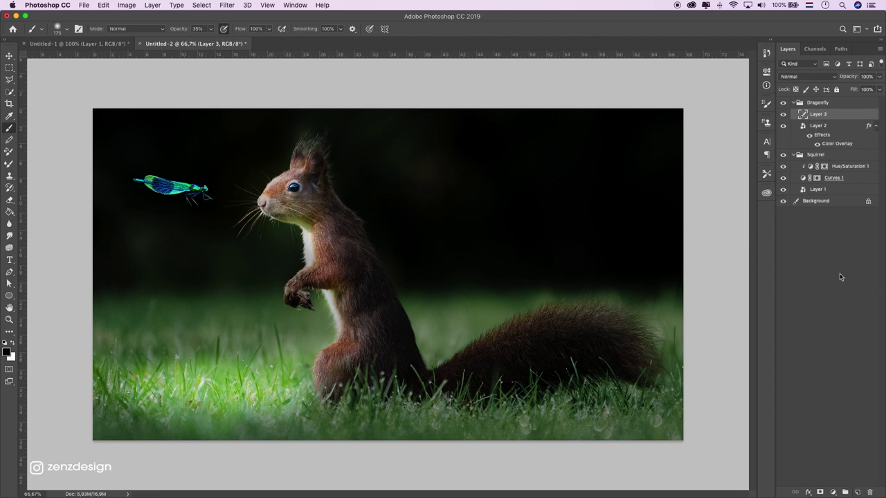
pyautogui.click(874, 126)
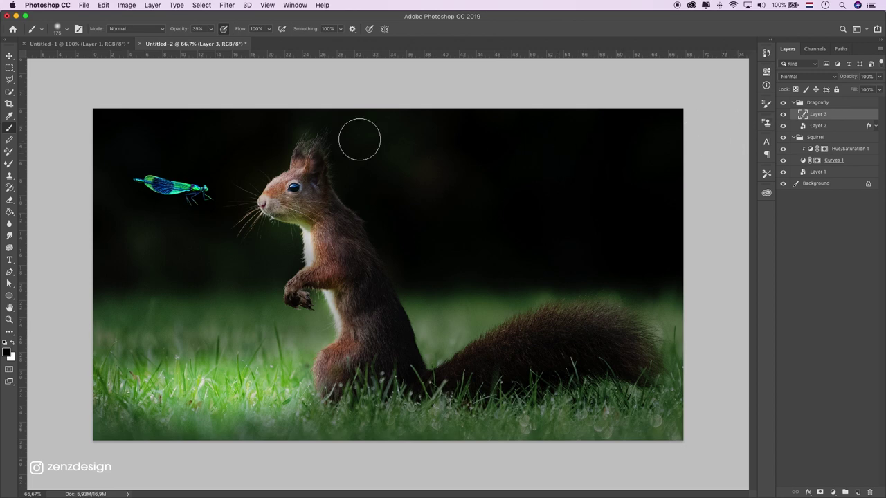
pyautogui.click(6, 352)
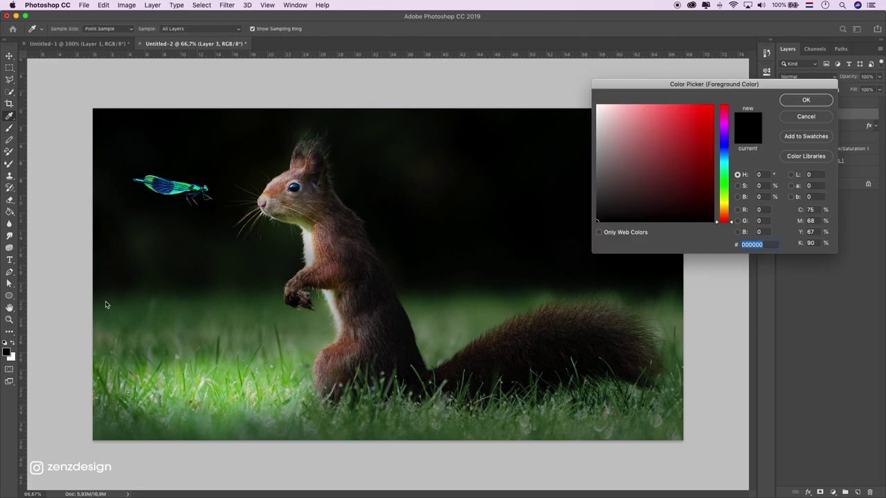
pyautogui.click(807, 99)
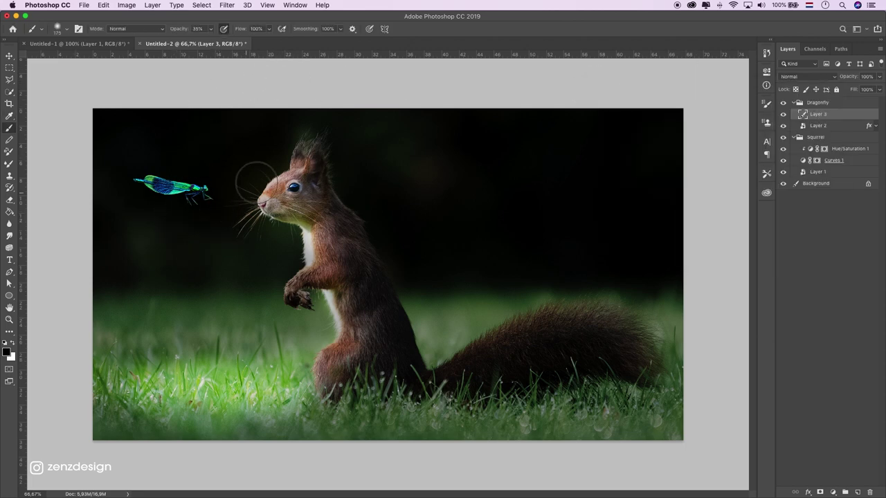
pyautogui.press('[')
pyautogui.press('[')
pyautogui.press('[')
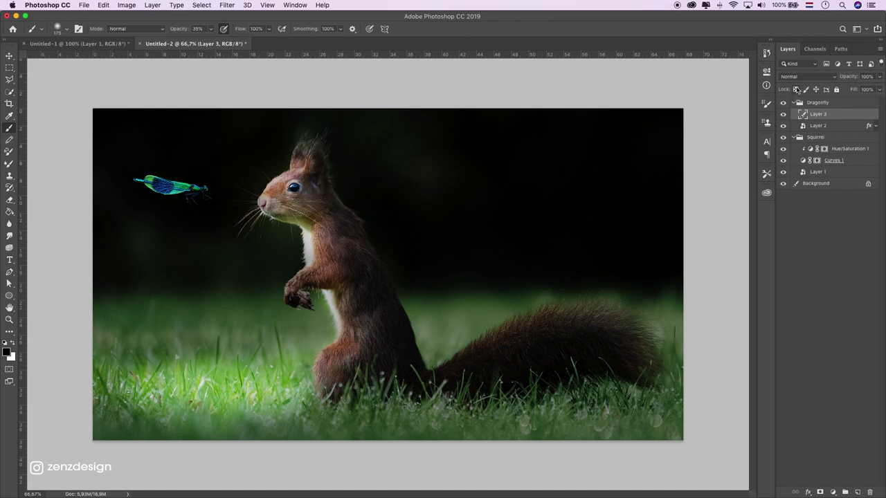
# Set Layer 3's blend mode to Overlay and toggle its visibility to compare
pyautogui.click(806, 76)
pyautogui.click(796, 178)
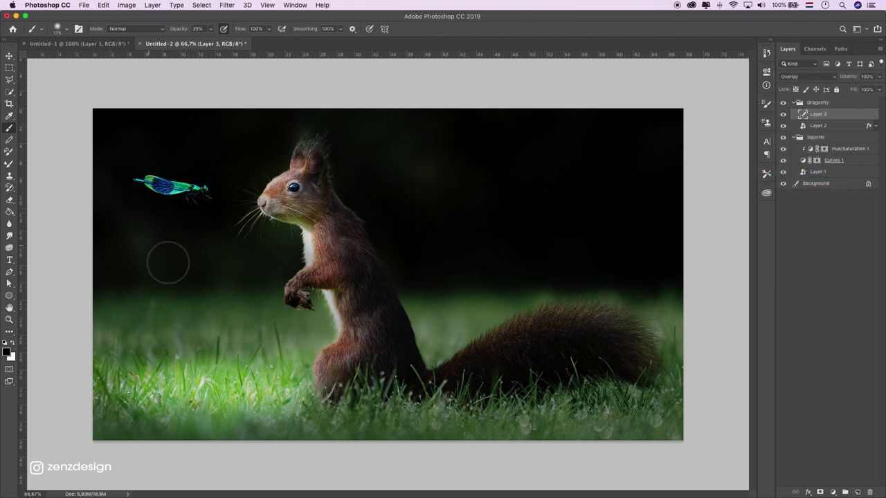
pyautogui.click(783, 114)
pyautogui.click(783, 114)
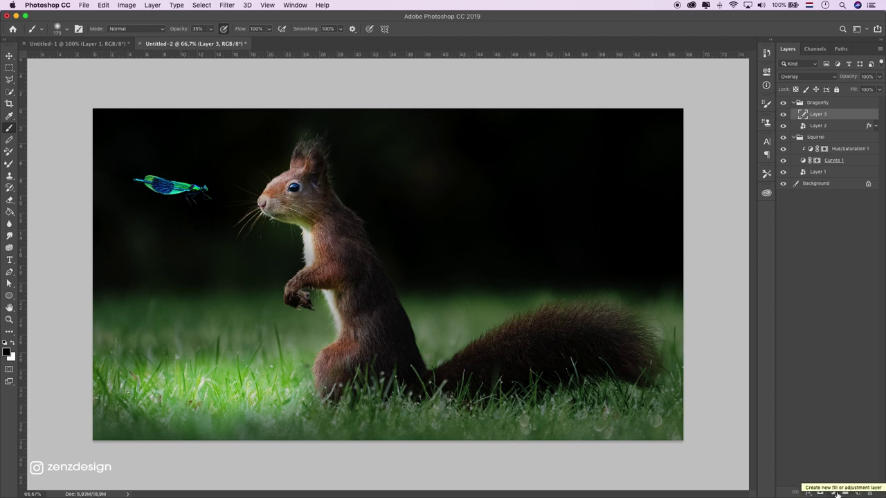
# Add a clipped Hue/Saturation 2 layer and test its saturation effect above and below Layer 3
pyautogui.click(833, 492)
pyautogui.click(858, 392)
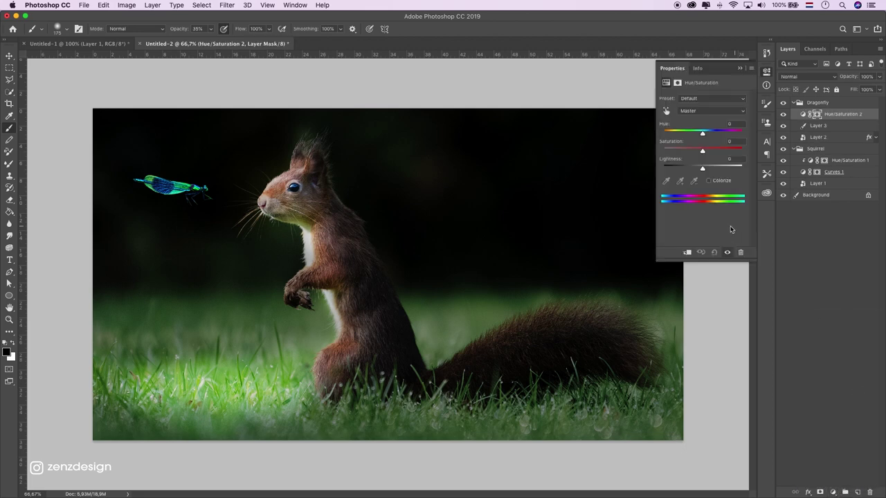
pyautogui.click(688, 254)
pyautogui.moveTo(698, 154)
pyautogui.mouseDown()
pyautogui.moveTo(687, 152)
pyautogui.moveTo(725, 150)
pyautogui.mouseUp()
pyautogui.moveTo(852, 114); pyautogui.dragTo(848, 132)
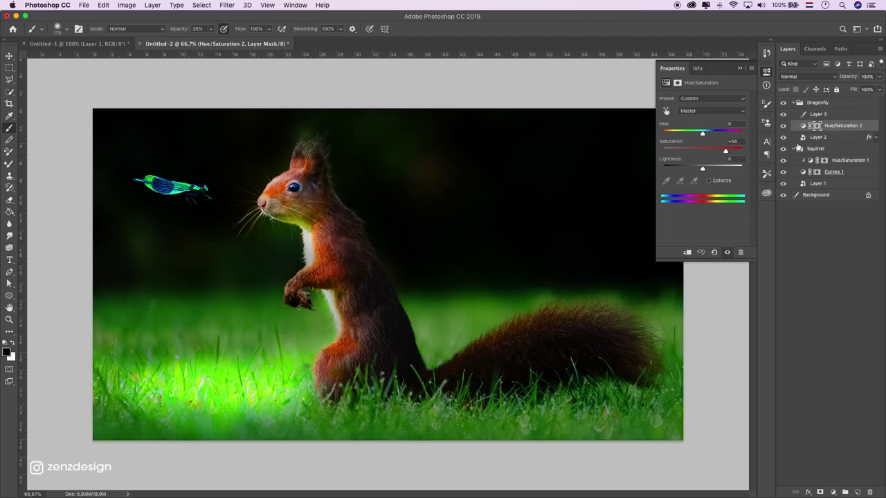
pyautogui.click(688, 252)
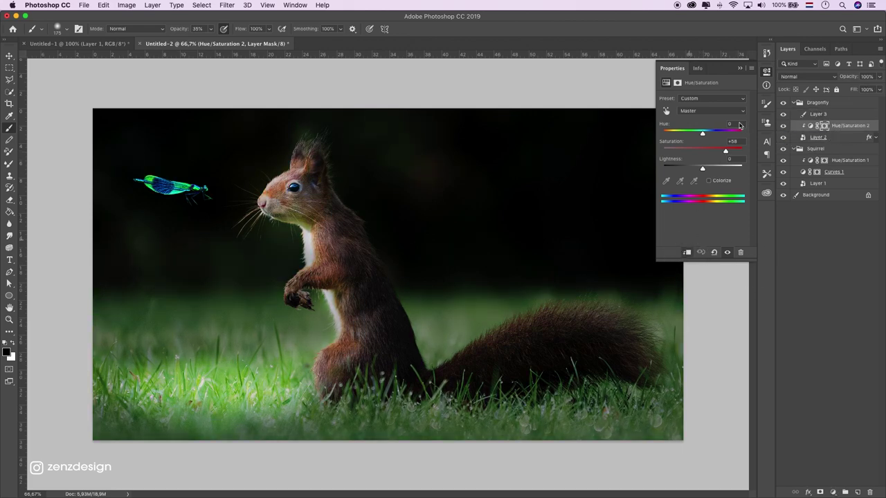
pyautogui.moveTo(843, 125); pyautogui.dragTo(846, 110)
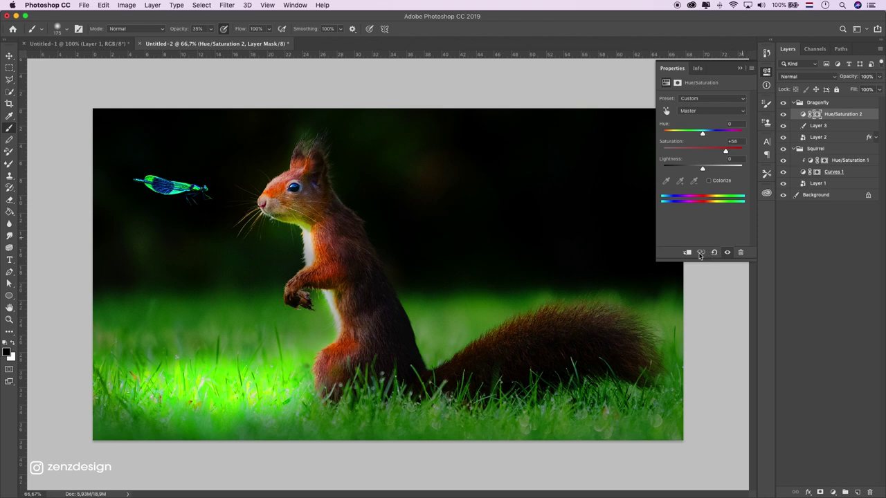
pyautogui.click(688, 252)
pyautogui.moveTo(726, 151)
pyautogui.mouseDown()
pyautogui.moveTo(742, 151)
pyautogui.moveTo(641, 133)
pyautogui.mouseUp()
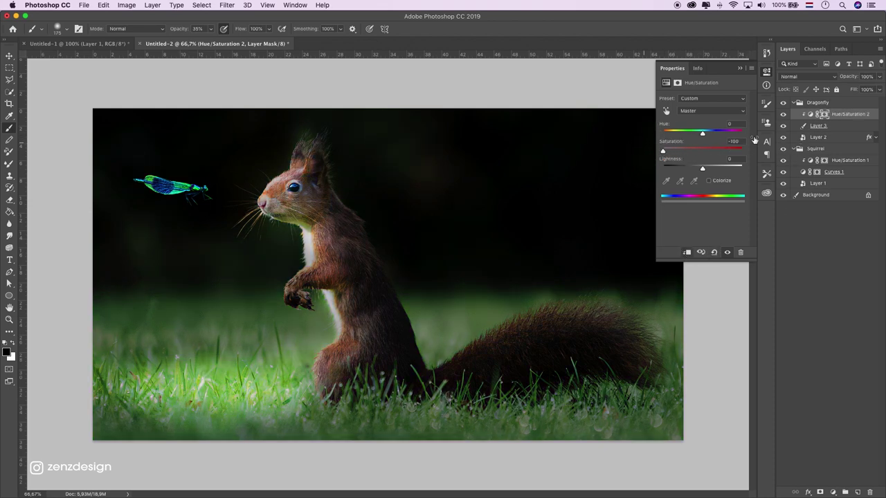
# Clip Hue/Saturation 2 to the dragonfly Layer 2 with hue −21 and saturation −36
pyautogui.moveTo(848, 121); pyautogui.dragTo(842, 131)
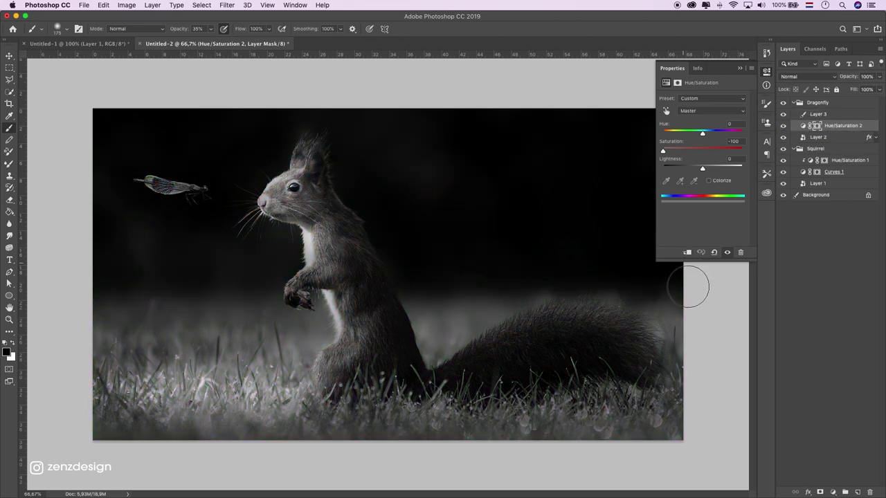
pyautogui.click(687, 252)
pyautogui.moveTo(677, 153); pyautogui.dragTo(705, 150)
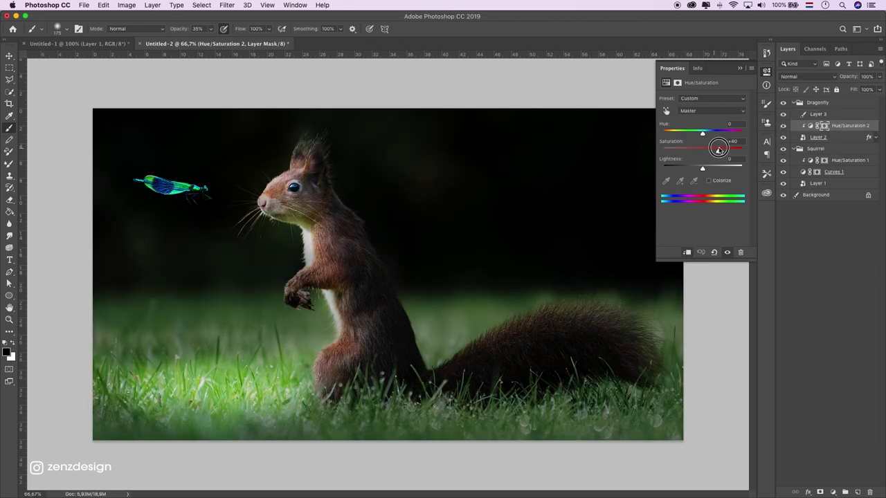
pyautogui.moveTo(704, 149); pyautogui.dragTo(697, 151)
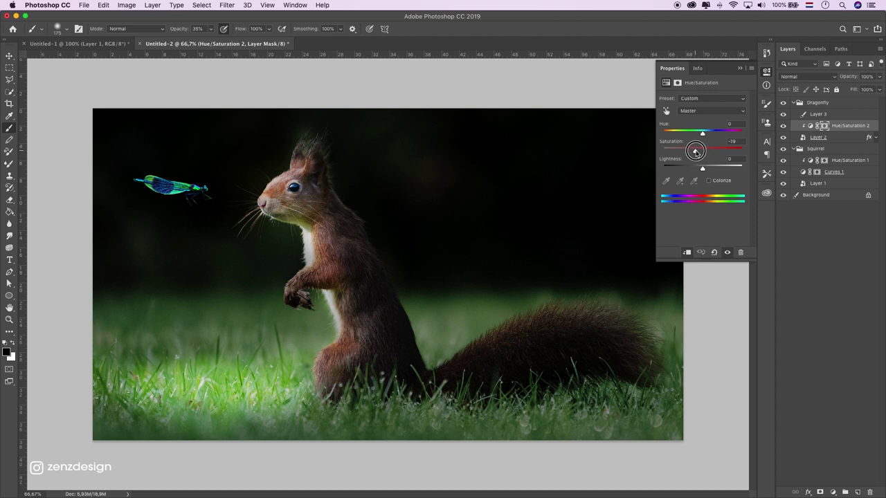
pyautogui.moveTo(699, 135); pyautogui.dragTo(689, 151)
pyautogui.moveTo(701, 136); pyautogui.dragTo(693, 135)
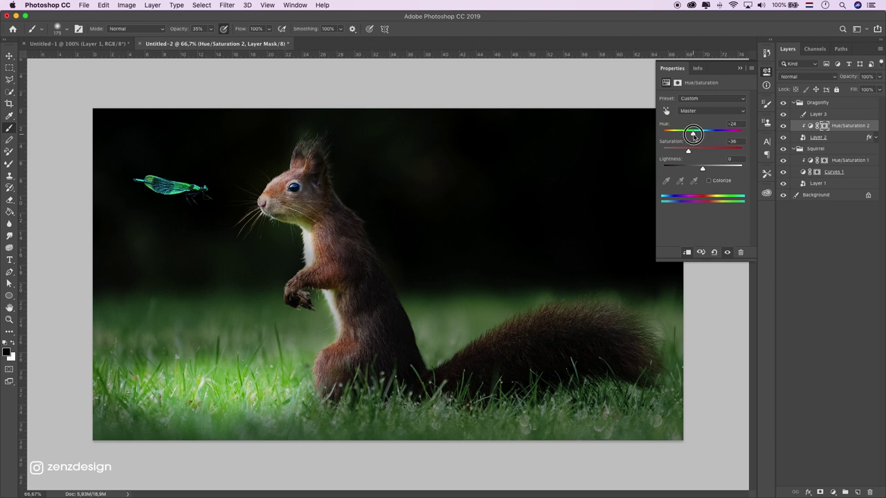
pyautogui.moveTo(693, 135); pyautogui.dragTo(695, 136)
pyautogui.click(783, 126)
pyautogui.click(783, 125)
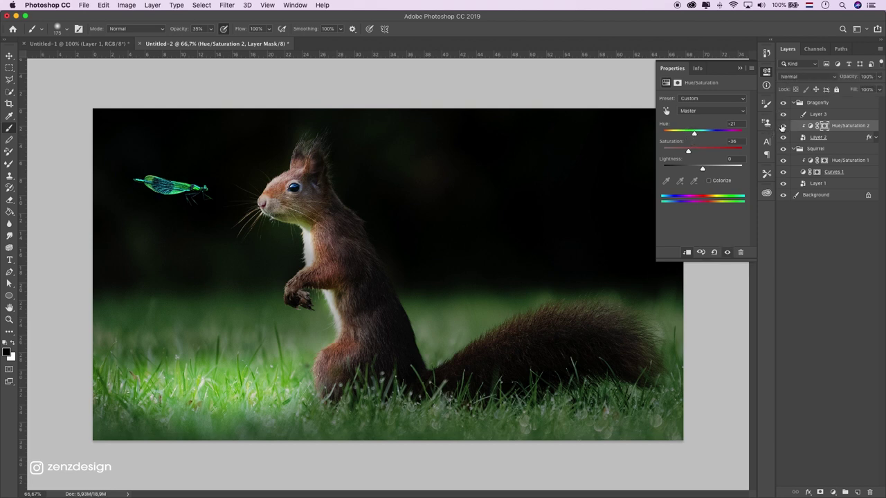
# Copy the hex value 96ffe0 from Layer 2's Color Overlay colour
pyautogui.doubleClick(842, 142)
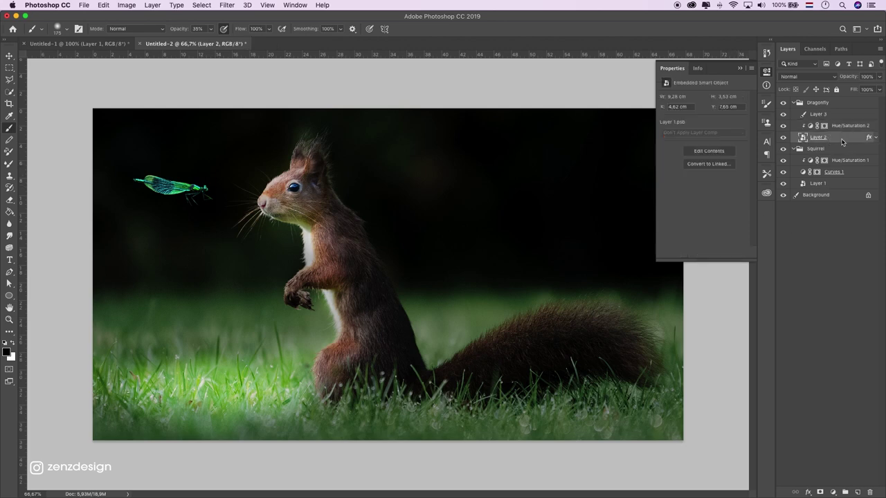
pyautogui.click(803, 90)
pyautogui.doubleClick(844, 141)
pyautogui.click(516, 179)
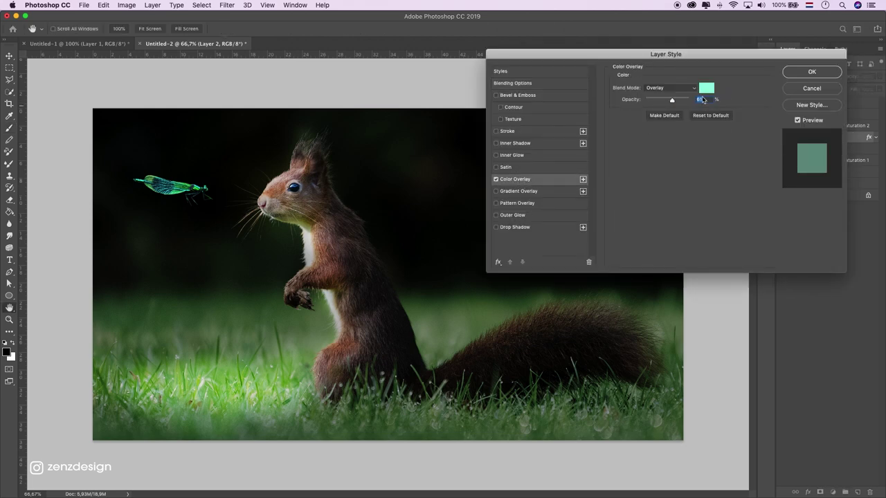
pyautogui.click(705, 91)
pyautogui.click(751, 245)
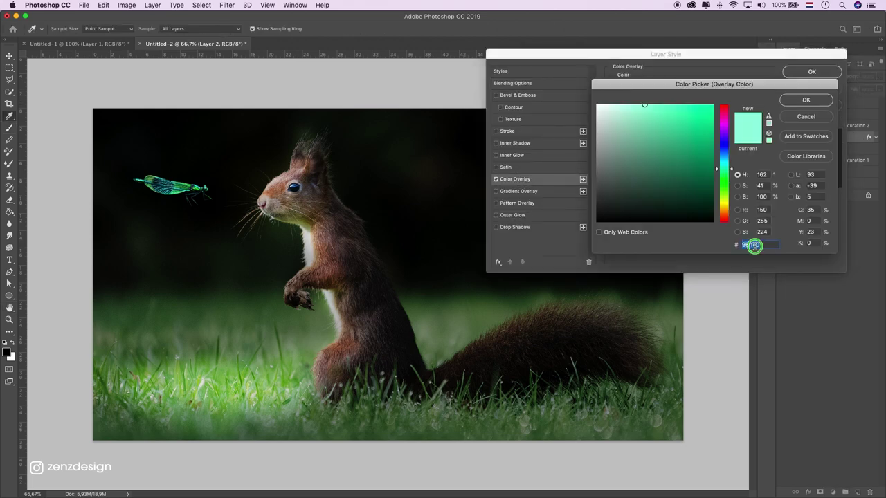
pyautogui.rightClick(752, 247)
pyautogui.click(775, 284)
pyautogui.click(796, 97)
pyautogui.click(807, 72)
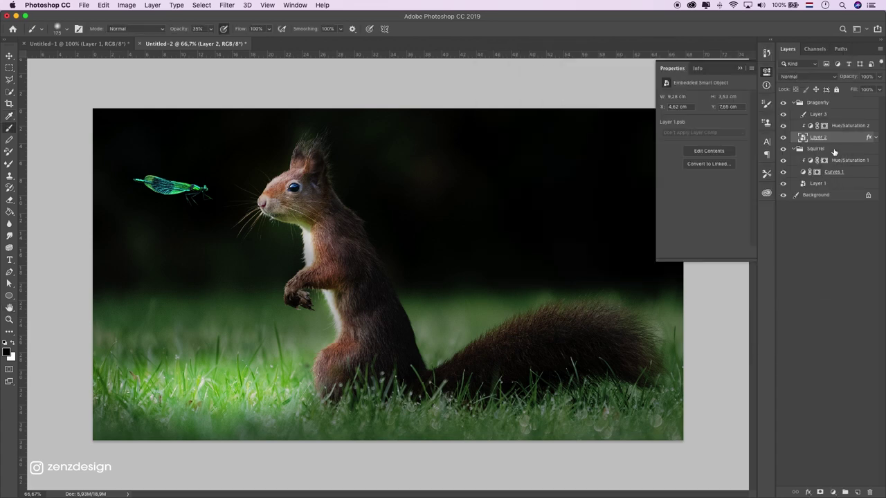
# With Layer 3 active, paste 96ffe0 as the foreground colour
pyautogui.click(829, 116)
pyautogui.click(8, 353)
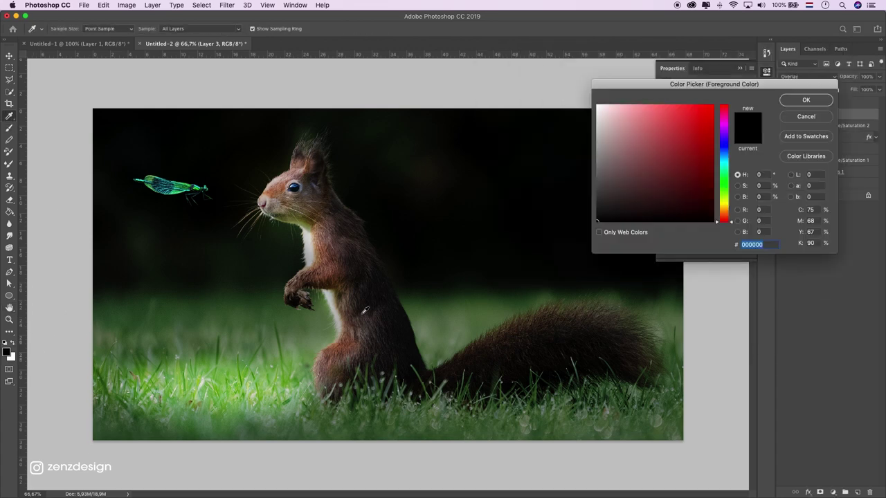
pyautogui.rightClick(746, 248)
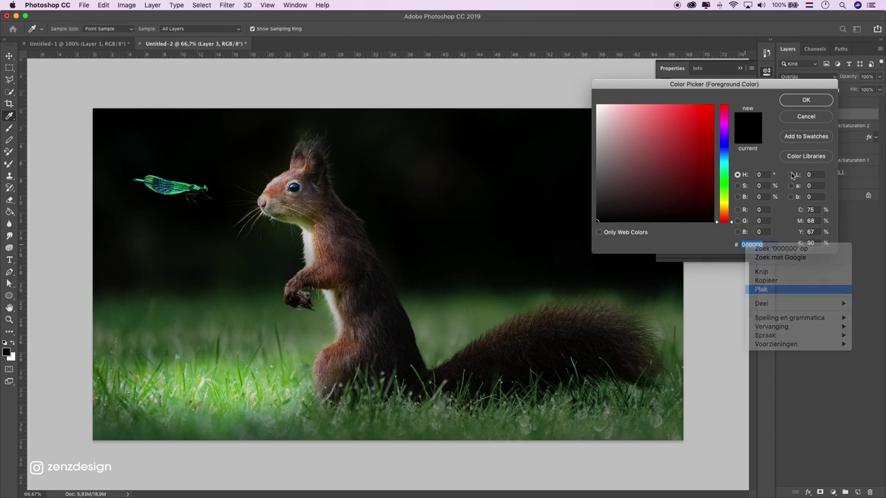
pyautogui.click(762, 289)
pyautogui.click(807, 102)
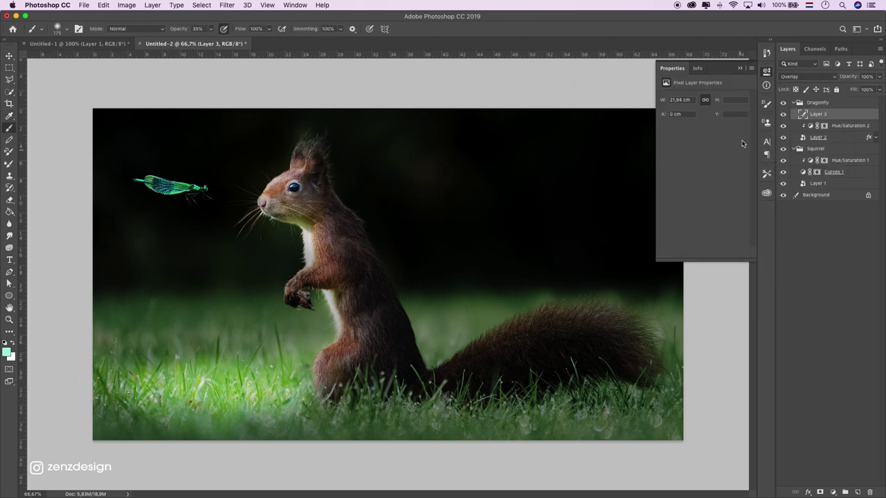
# Clip Layer 3 to the dragonfly and paint mint glow over it with a 200 px brush
pyautogui.rightClick(829, 115)
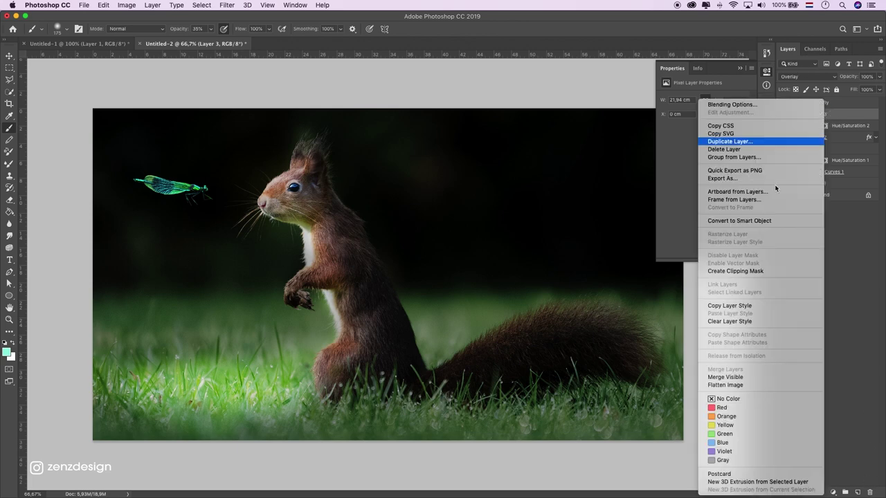
pyautogui.click(769, 272)
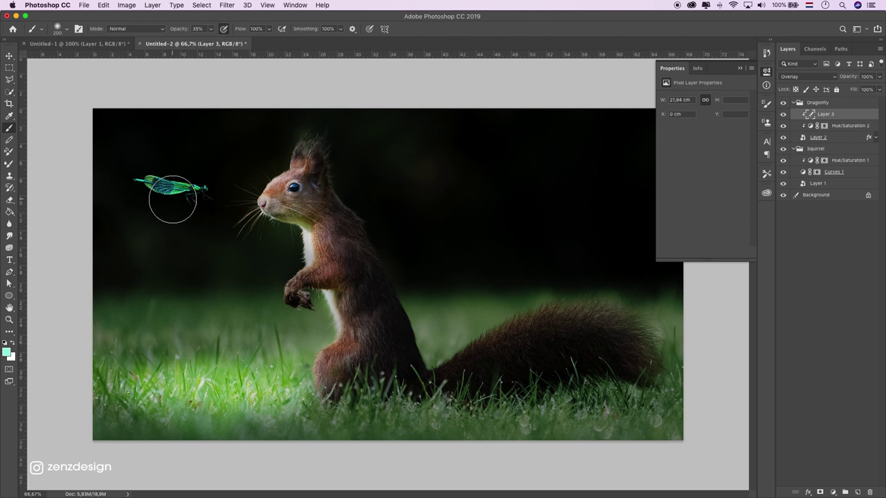
pyautogui.press(']')
pyautogui.moveTo(163, 195); pyautogui.dragTo(171, 187)
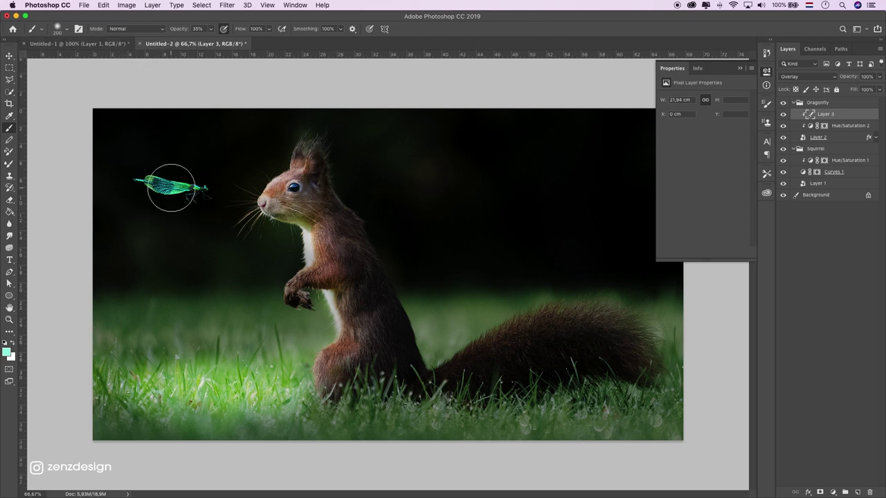
# Set Layer 3 to Overlay blending at 75% opacity
pyautogui.click(808, 76)
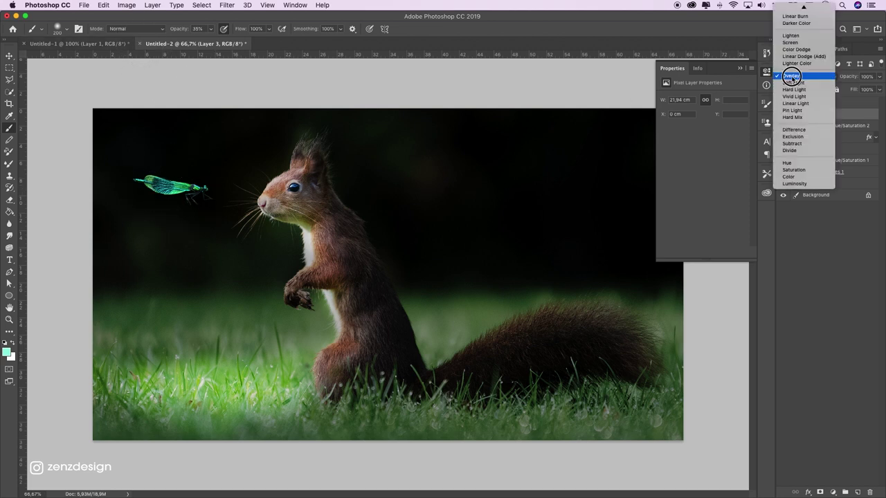
pyautogui.click(801, 7)
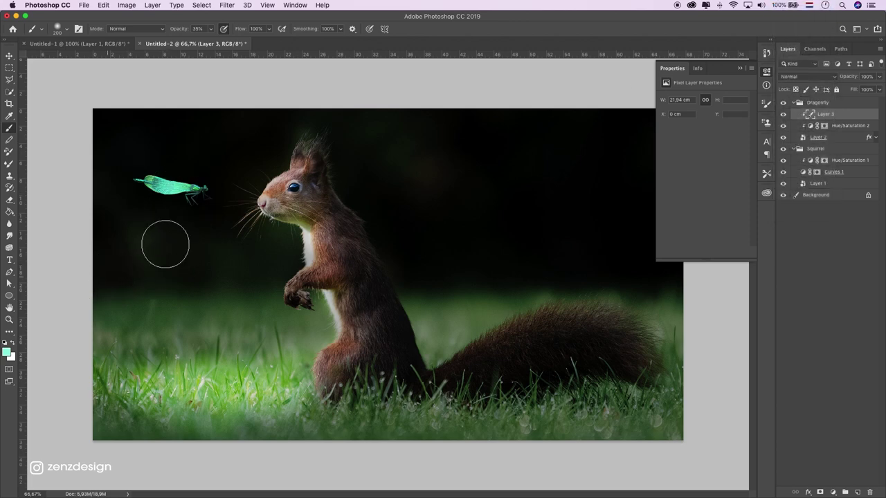
pyautogui.click(803, 76)
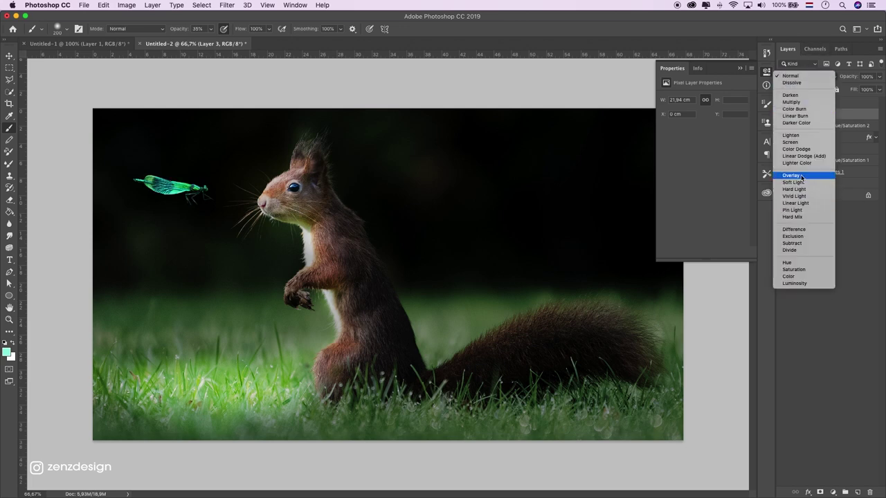
pyautogui.click(798, 175)
pyautogui.click(879, 77)
pyautogui.moveTo(878, 88); pyautogui.dragTo(870, 91)
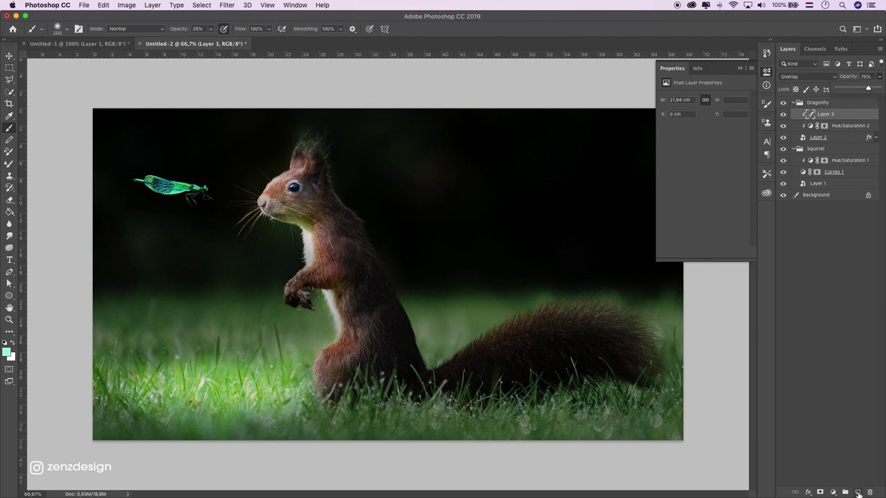
pyautogui.click(178, 187)
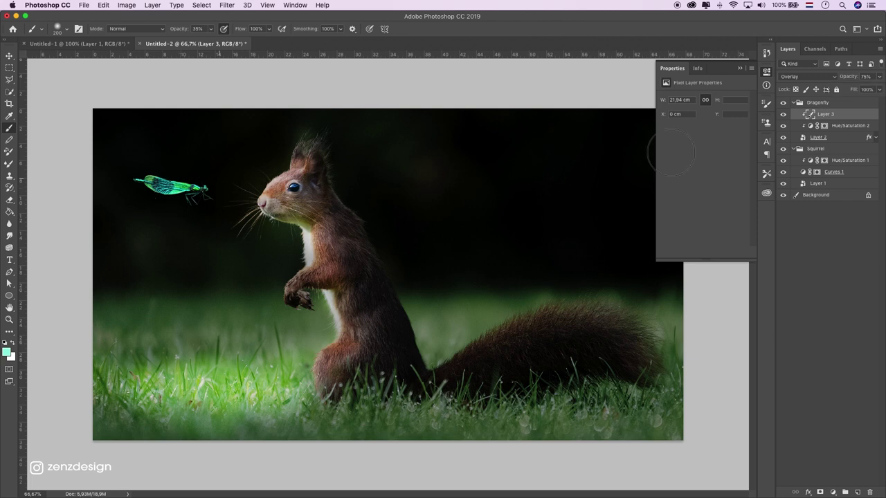
# Add Layer 4, undo two trial glow strokes, and raise brush opacity to 80%
pyautogui.click(858, 492)
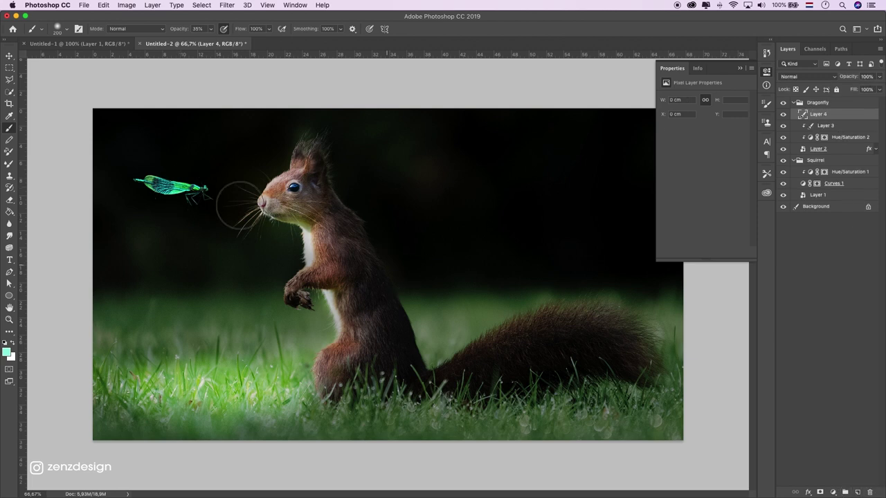
pyautogui.moveTo(195, 204); pyautogui.dragTo(177, 188)
pyautogui.hotkey('ctrl', 'z')
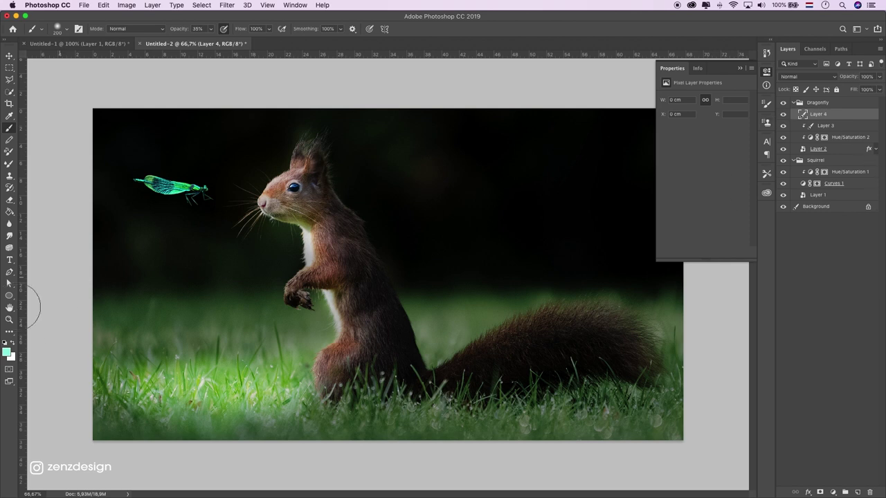
pyautogui.moveTo(170, 182); pyautogui.dragTo(182, 178)
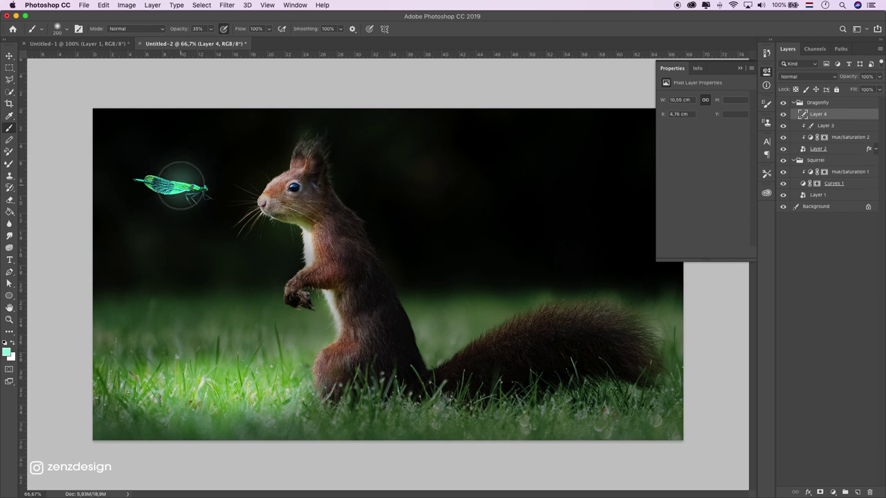
pyautogui.hotkey('ctrl', 'z')
pyautogui.click(210, 30)
pyautogui.moveTo(211, 39); pyautogui.dragTo(230, 39)
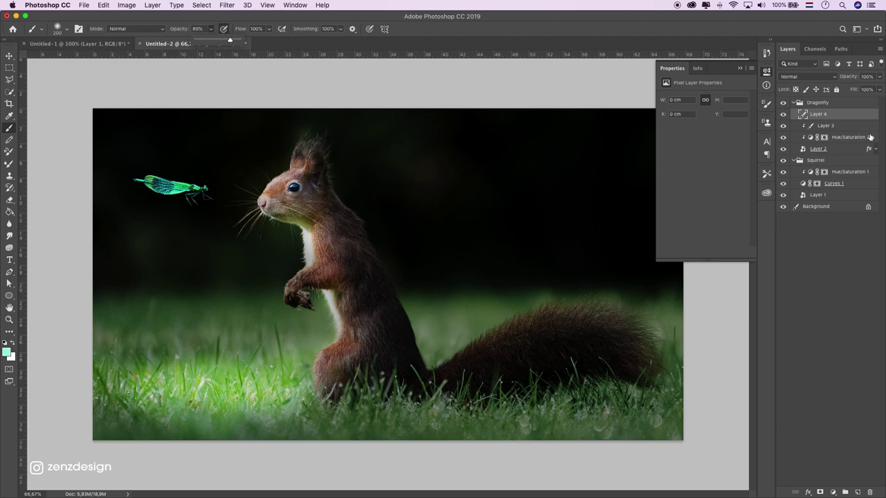
# Clip Layer 4 to the dragonfly and lower its opacity to 58%
pyautogui.rightClick(823, 115)
pyautogui.click(753, 270)
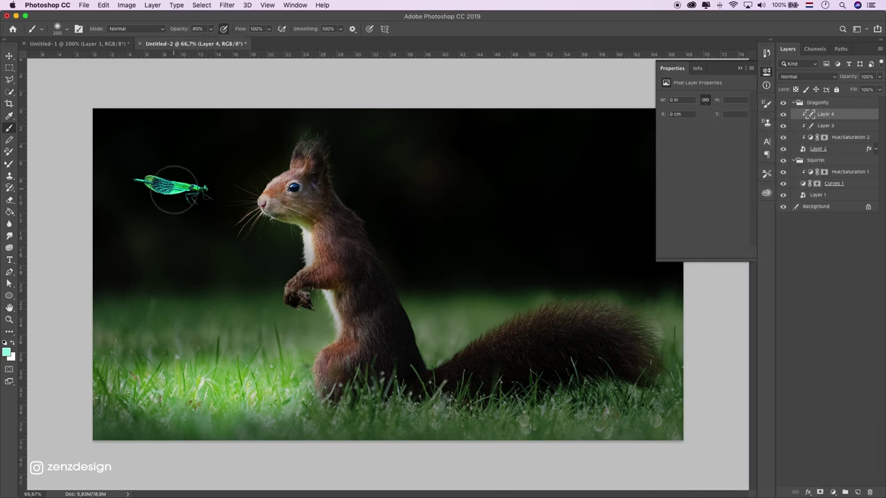
pyautogui.click(879, 77)
pyautogui.moveTo(873, 87); pyautogui.dragTo(863, 89)
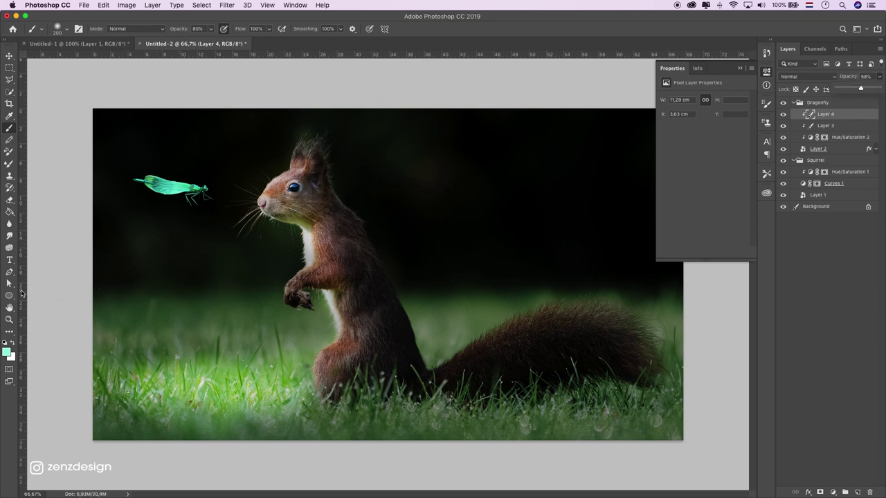
# Zoom the view to 66.7% and raise Layer 4's opacity to 61%
pyautogui.click(9, 320)
pyautogui.keyDown('alt'); pyautogui.click(263, 253); pyautogui.keyUp('alt')
pyautogui.keyDown('alt'); pyautogui.click(396, 213); pyautogui.keyUp('alt')
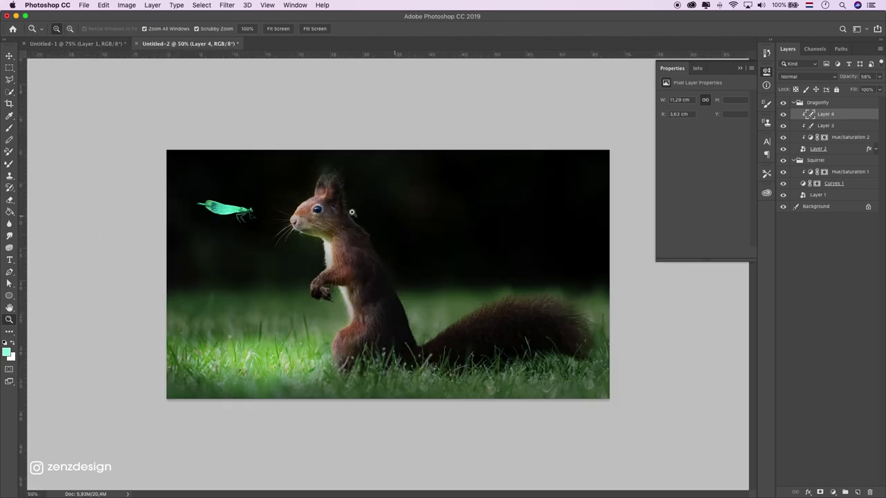
pyautogui.click(152, 218)
pyautogui.click(9, 162)
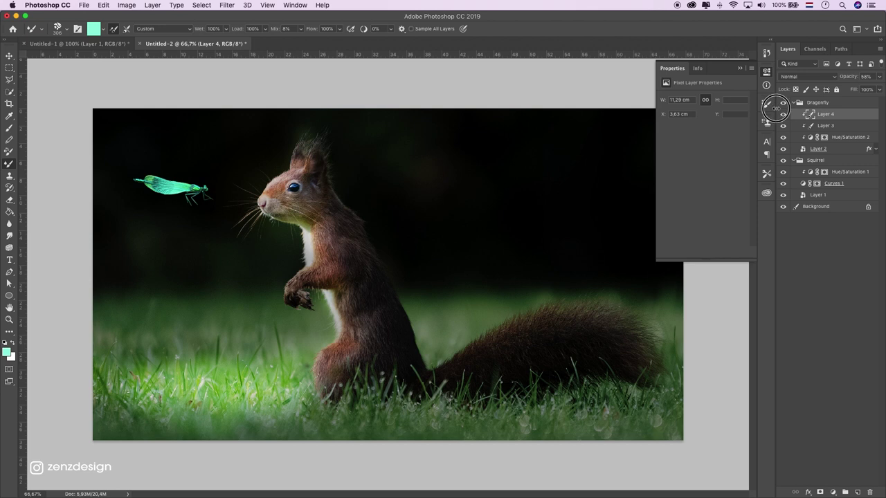
pyautogui.click(881, 78)
pyautogui.moveTo(860, 89)
pyautogui.mouseDown()
pyautogui.moveTo(872, 90)
pyautogui.moveTo(861, 89)
pyautogui.mouseUp()
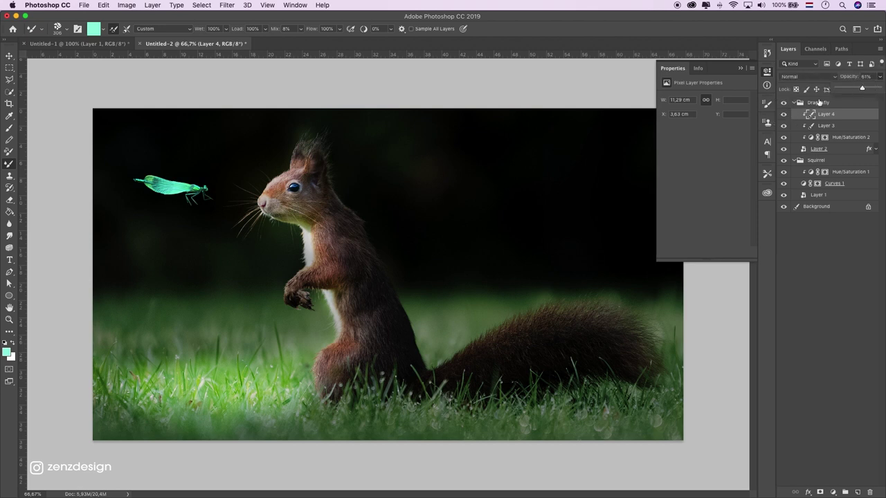
# Paint cyan across the dragonfly's body, set Layer 4 to 48%, and add Layer 5
pyautogui.click(9, 127)
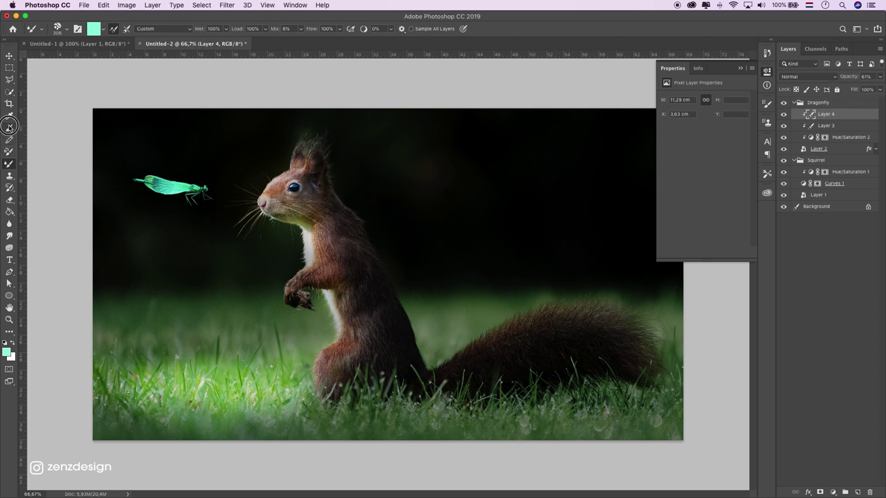
pyautogui.moveTo(202, 180); pyautogui.dragTo(129, 159)
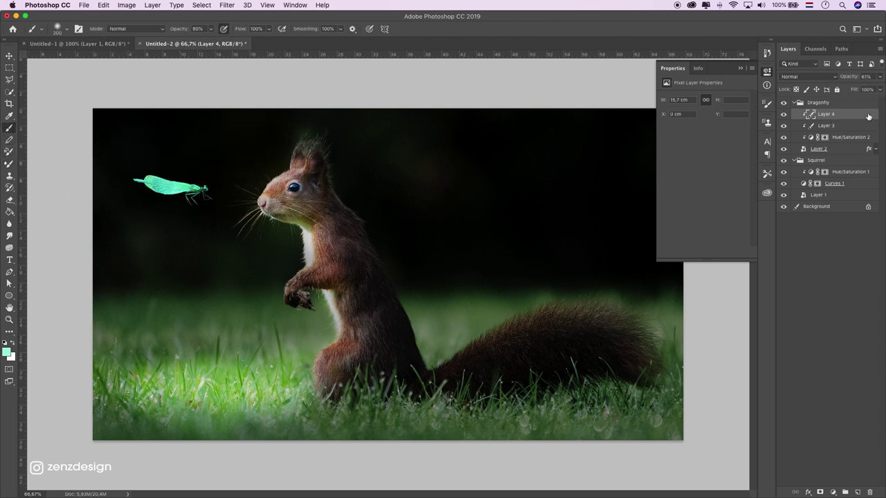
pyautogui.click(880, 77)
pyautogui.moveTo(861, 88); pyautogui.dragTo(856, 88)
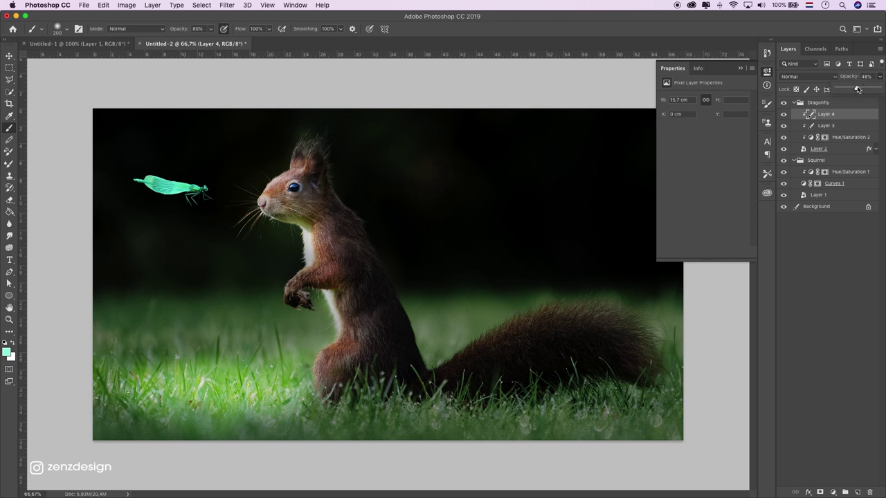
pyautogui.click(858, 492)
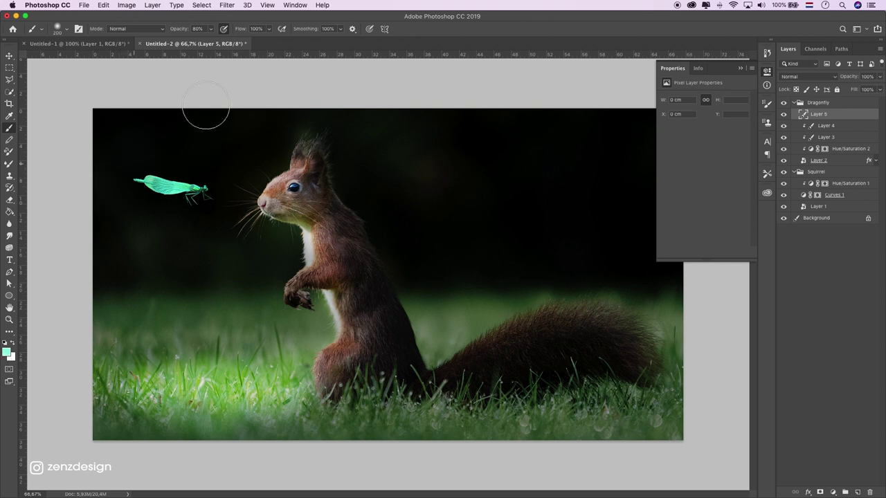
# Paint a soft glow over the dragonfly with 100% brush opacity and 75% flow
pyautogui.click(210, 29)
pyautogui.moveTo(215, 41); pyautogui.dragTo(228, 40)
pyautogui.press(']')
pyautogui.press(']')
pyautogui.press('[')
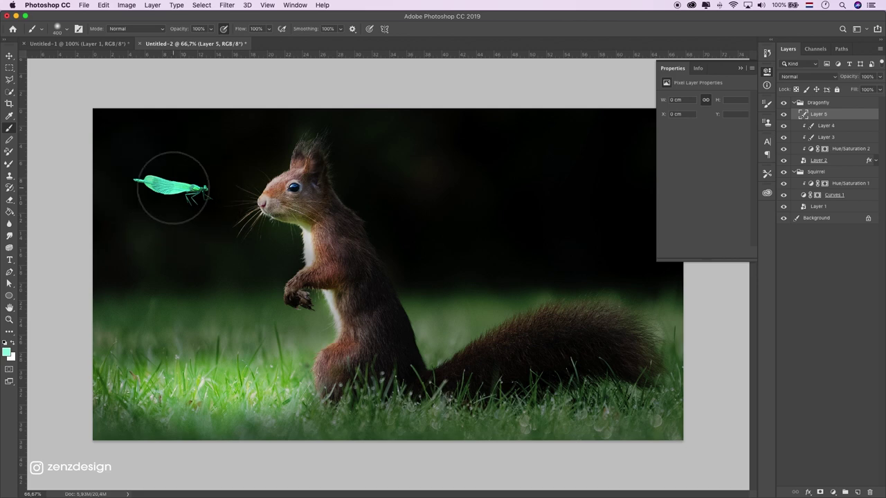
pyautogui.click(174, 184)
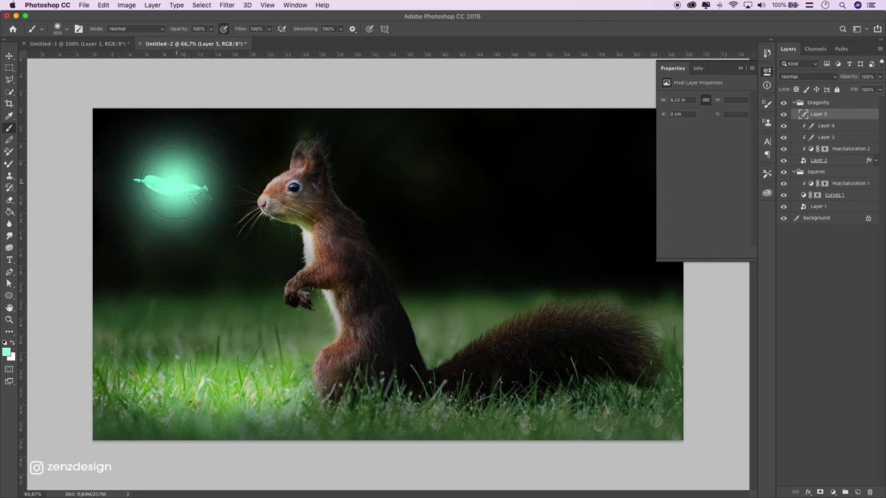
pyautogui.hotkey('ctrl', 'z')
pyautogui.click(268, 29)
pyautogui.click(169, 198)
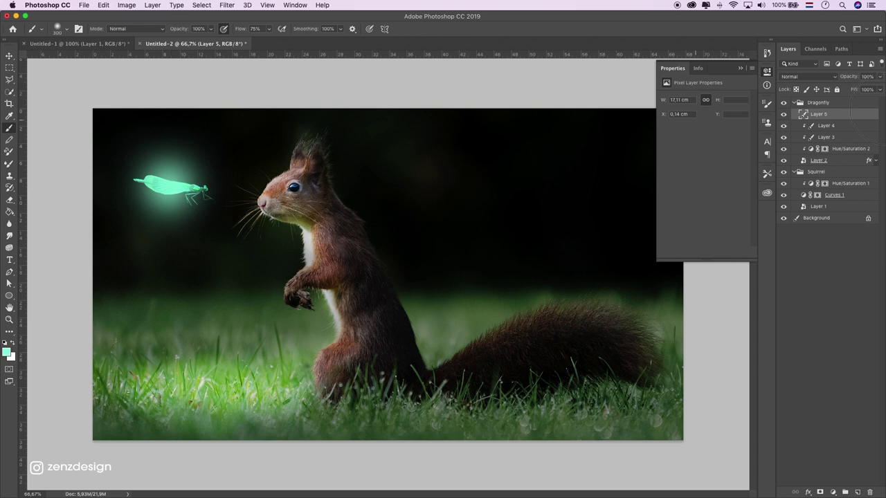
# Keep Normal blending, reduce the glow layer to 75% opacity, and zoom to 50%
pyautogui.click(808, 77)
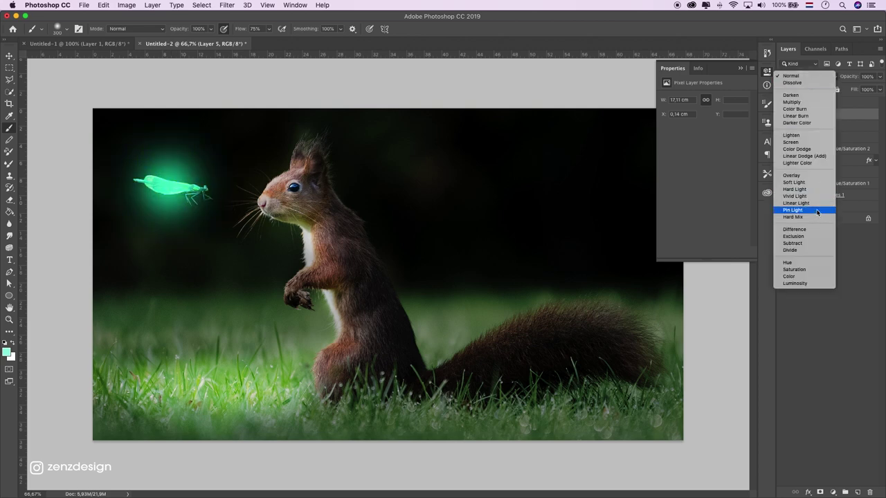
pyautogui.click(641, 220)
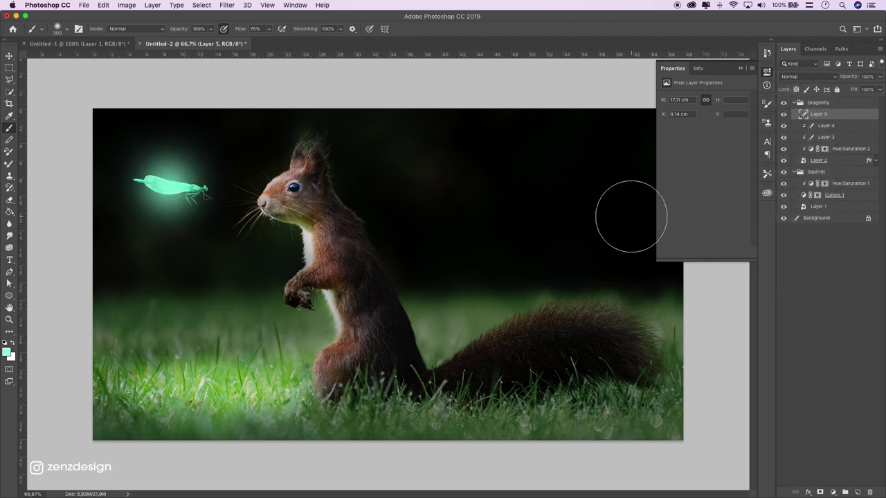
pyautogui.moveTo(879, 77); pyautogui.dragTo(866, 88)
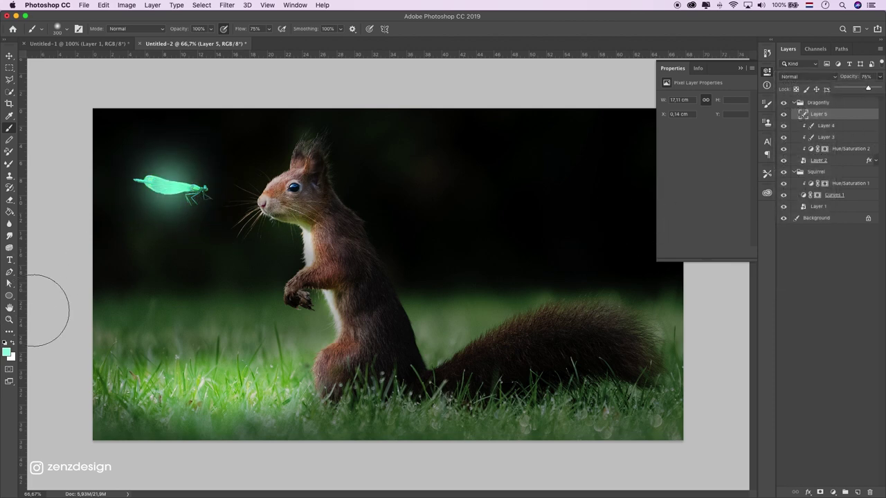
pyautogui.click(9, 319)
pyautogui.keyDown('alt'); pyautogui.click(290, 274); pyautogui.keyUp('alt')
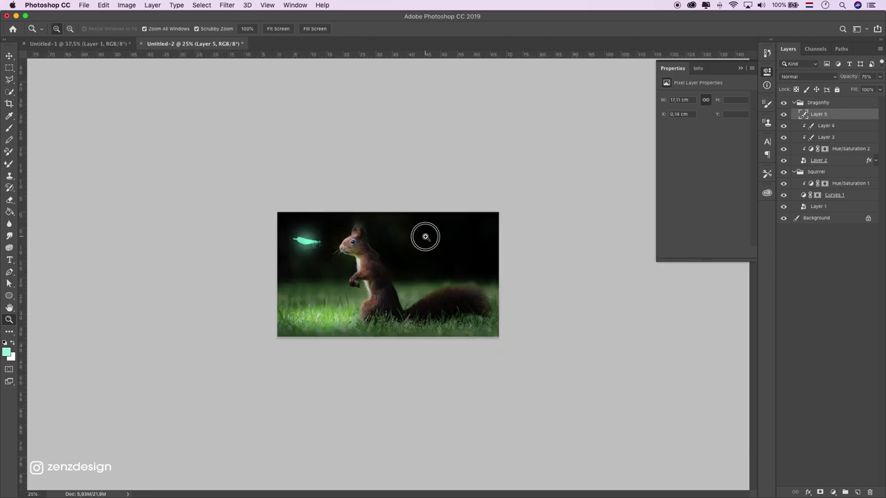
pyautogui.click(422, 238)
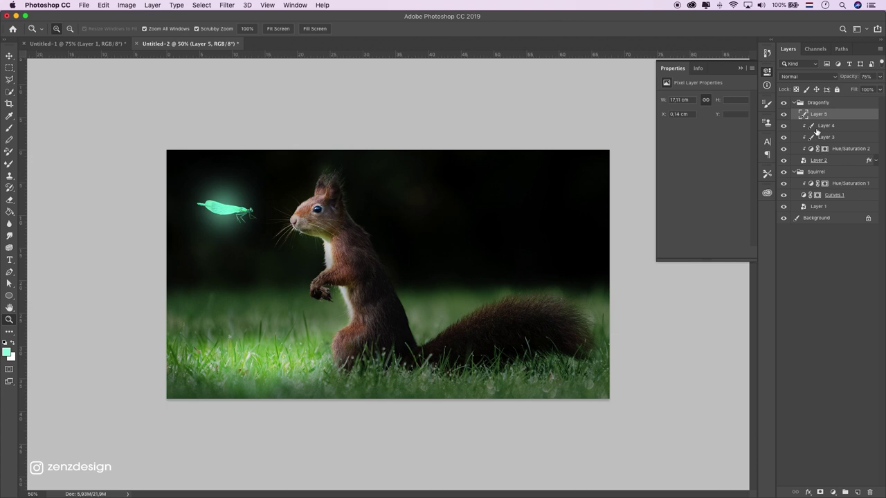
pyautogui.click(817, 103)
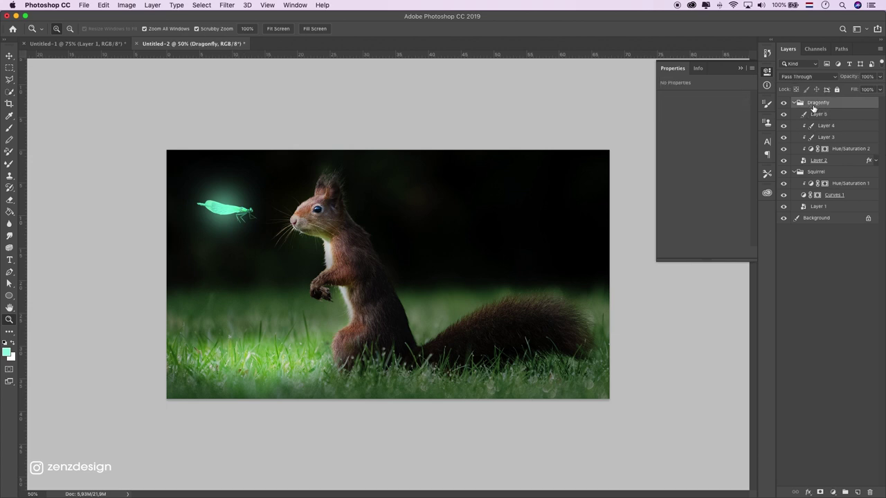
# Add Layer 6 in the Squirrel group and fill it with 50% gray
pyautogui.click(839, 184)
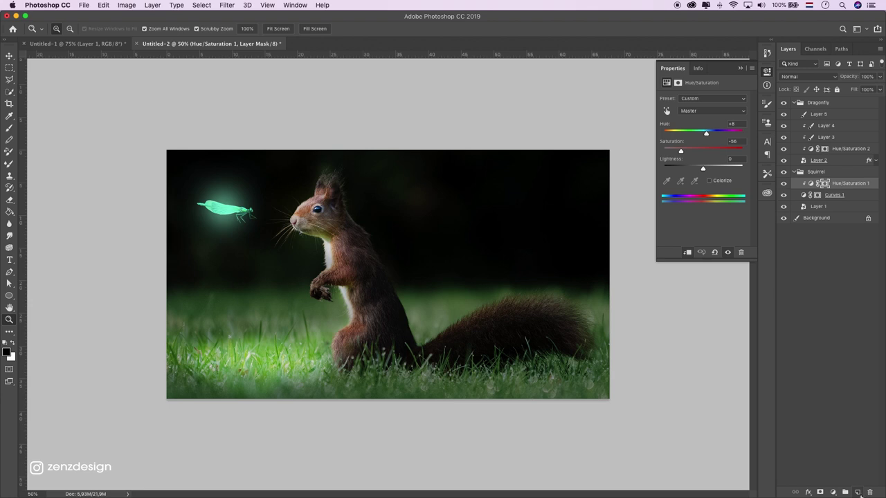
pyautogui.click(858, 492)
pyautogui.rightClick(819, 183)
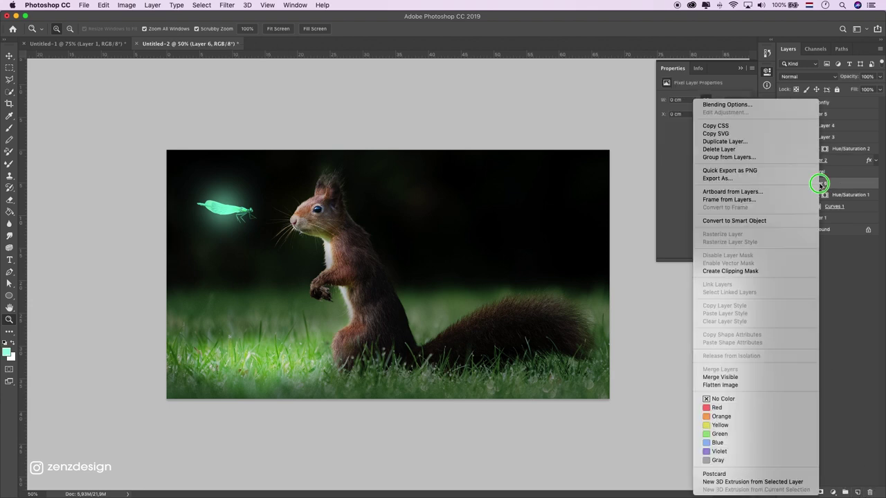
pyautogui.click(740, 272)
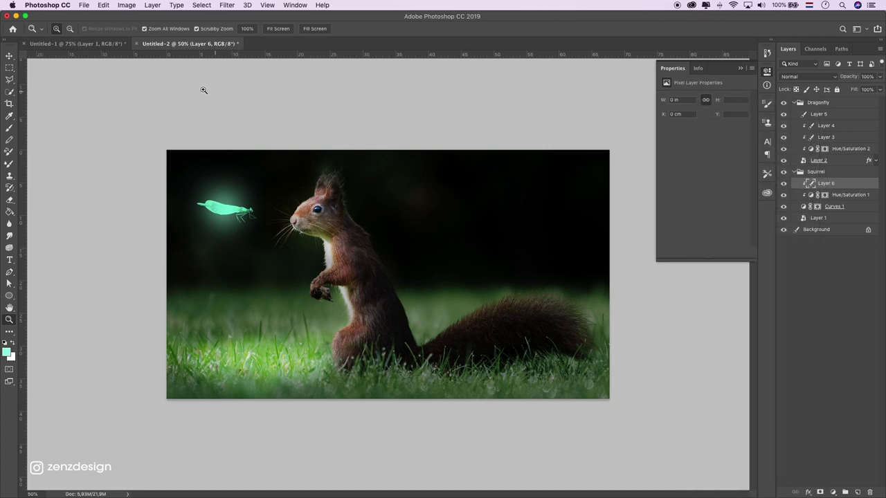
pyautogui.click(83, 5)
pyautogui.moveTo(103, 5)
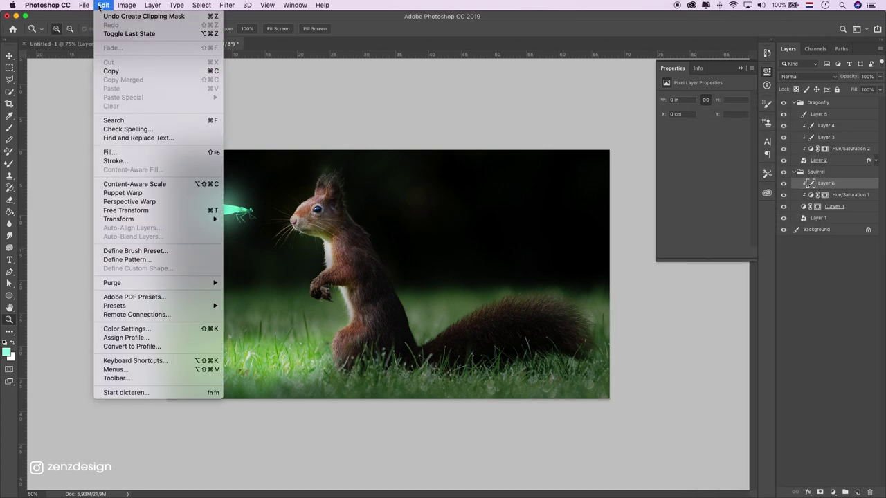
pyautogui.click(162, 152)
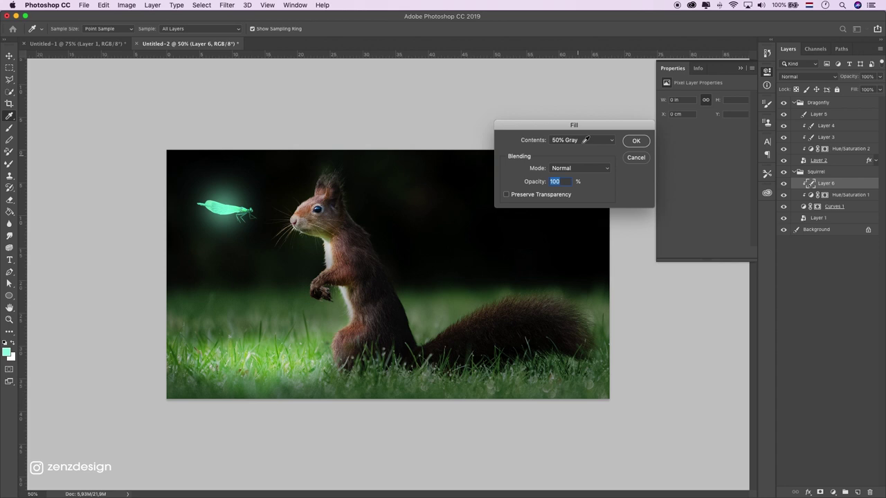
pyautogui.click(636, 141)
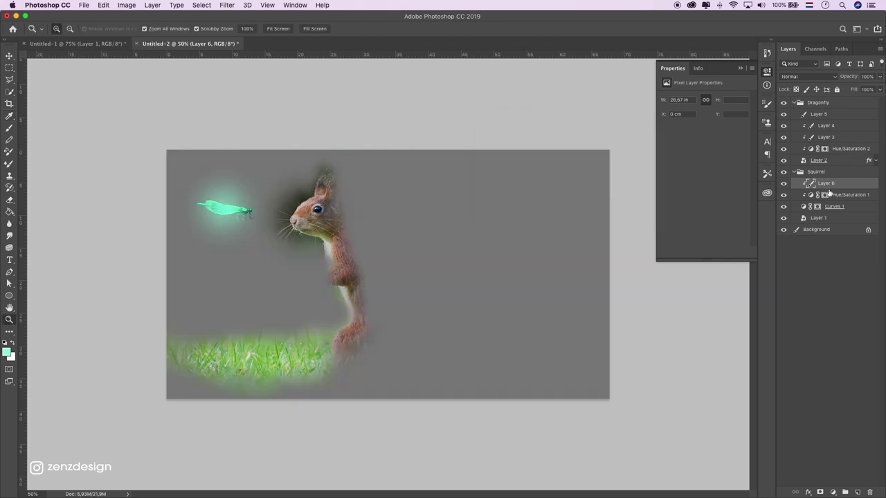
# Move Layer 6 above Layer 1, clip it to the squirrel photo, and set Overlay blending
pyautogui.click(804, 78)
pyautogui.click(834, 187)
pyautogui.moveTo(831, 190); pyautogui.dragTo(835, 215)
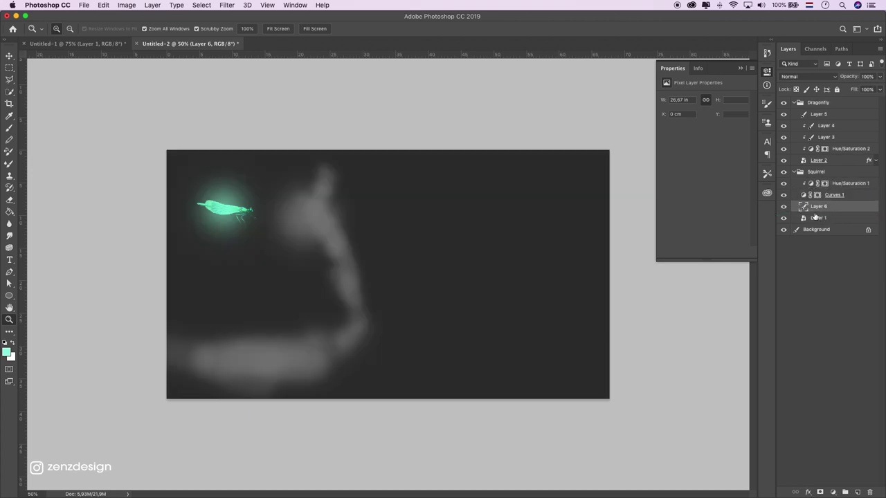
pyautogui.rightClick(822, 210)
pyautogui.click(761, 271)
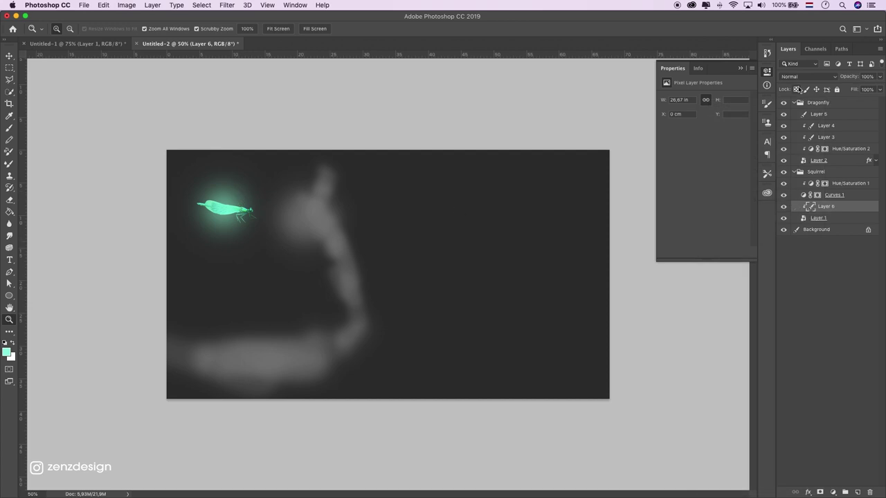
pyautogui.click(798, 77)
pyautogui.click(807, 173)
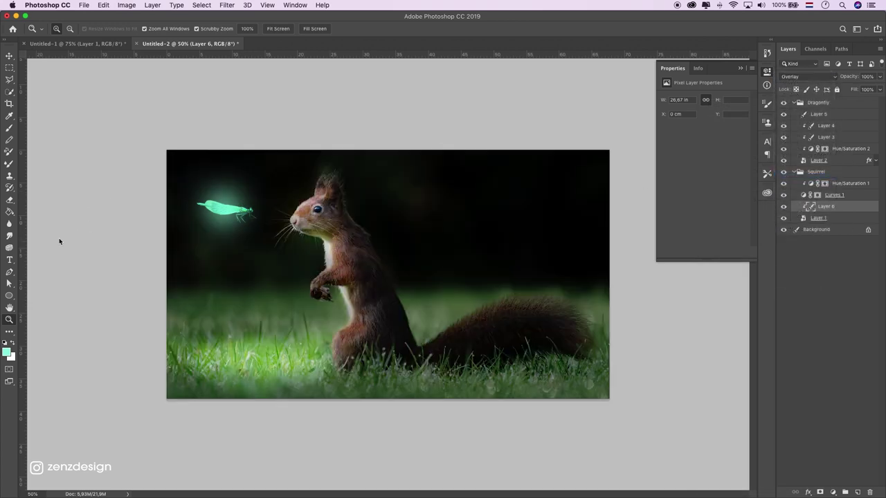
pyautogui.click(405, 257)
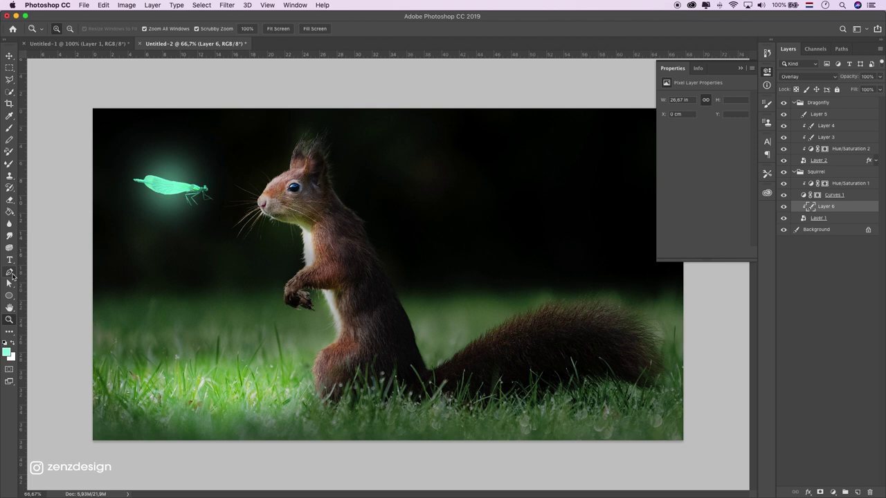
# Cycle through the Smudge and Blur tools in the toolbar
pyautogui.click(10, 211)
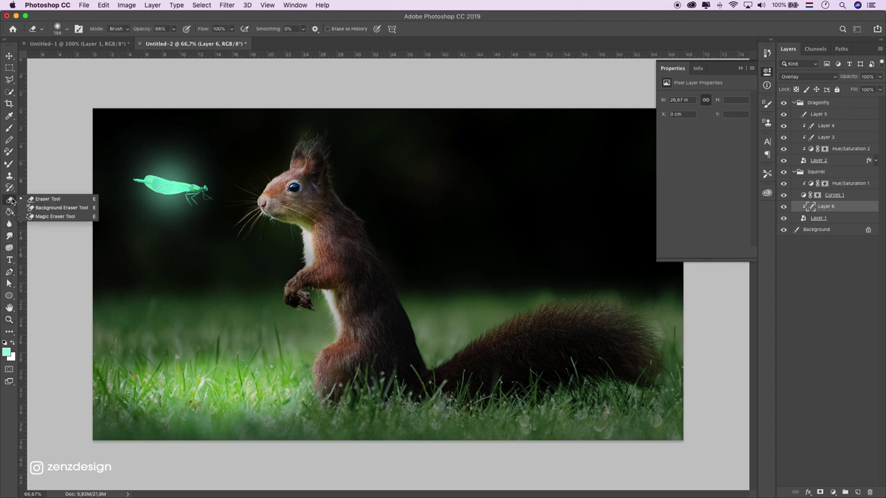
pyautogui.click(9, 236)
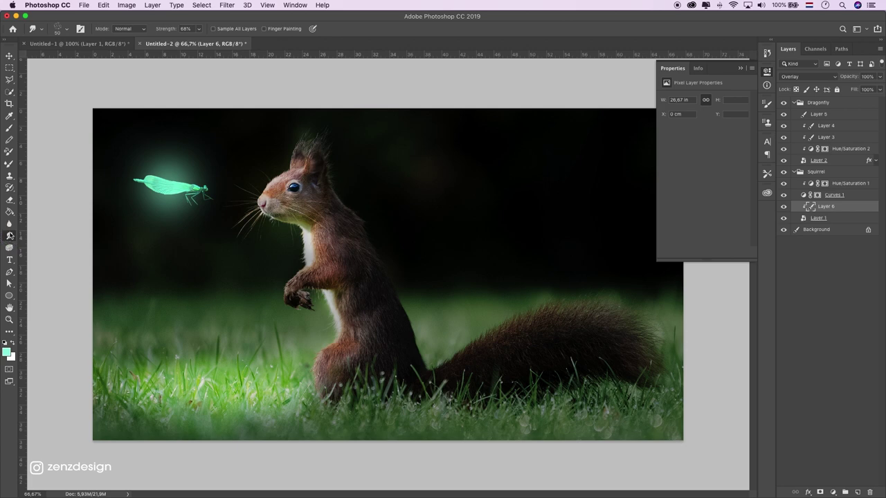
pyautogui.click(10, 225)
pyautogui.click(9, 237)
# Switch to the Essentials workspace and select the Dodge Tool
pyautogui.click(284, 6)
pyautogui.moveTo(305, 25)
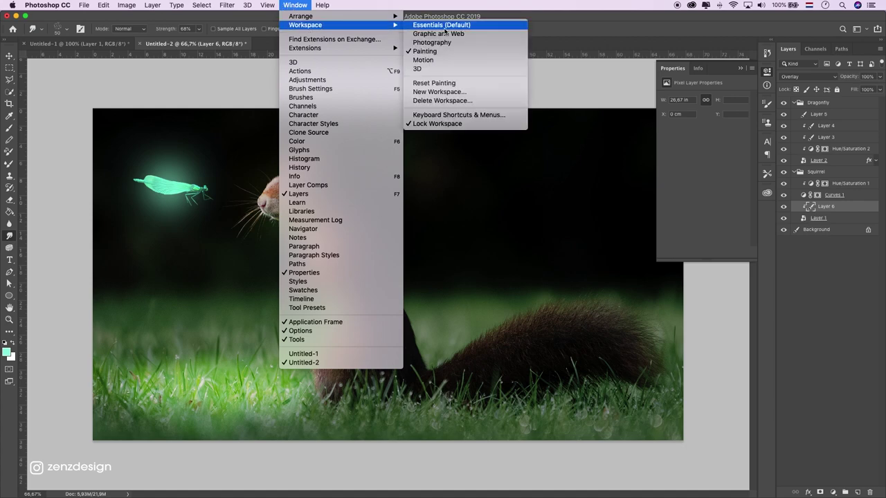
pyautogui.click(444, 26)
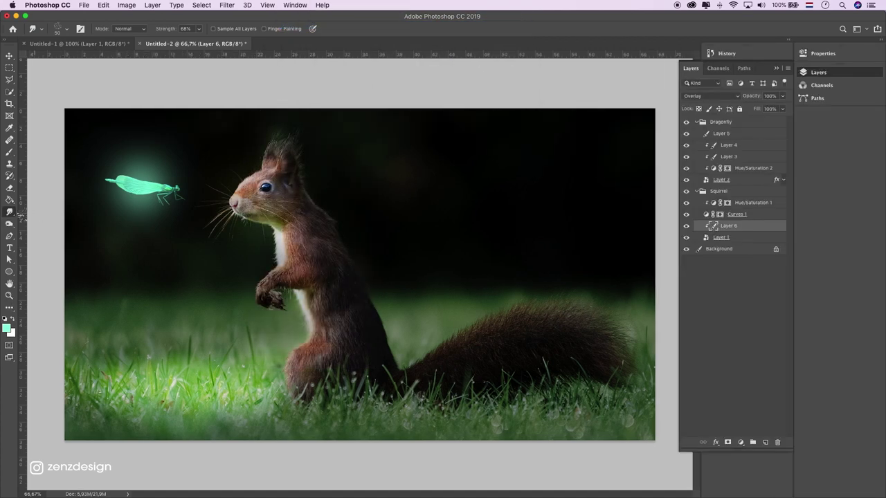
pyautogui.rightClick(12, 213)
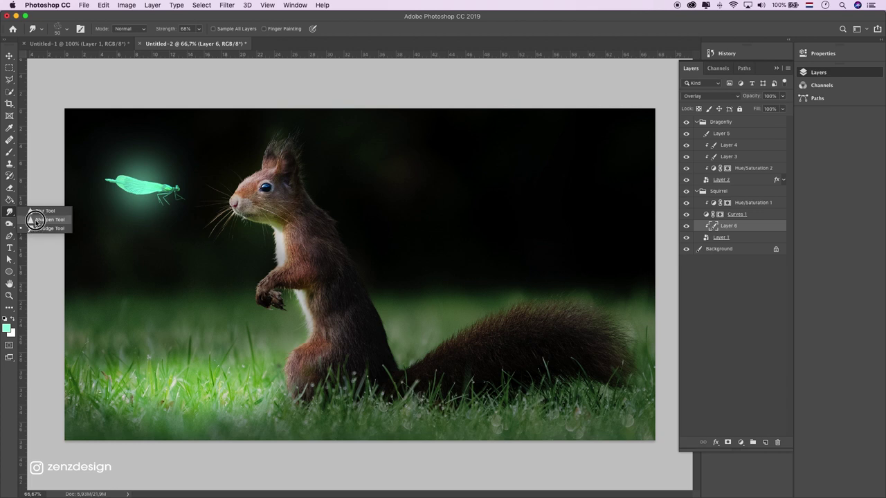
pyautogui.click(9, 224)
pyautogui.click(45, 223)
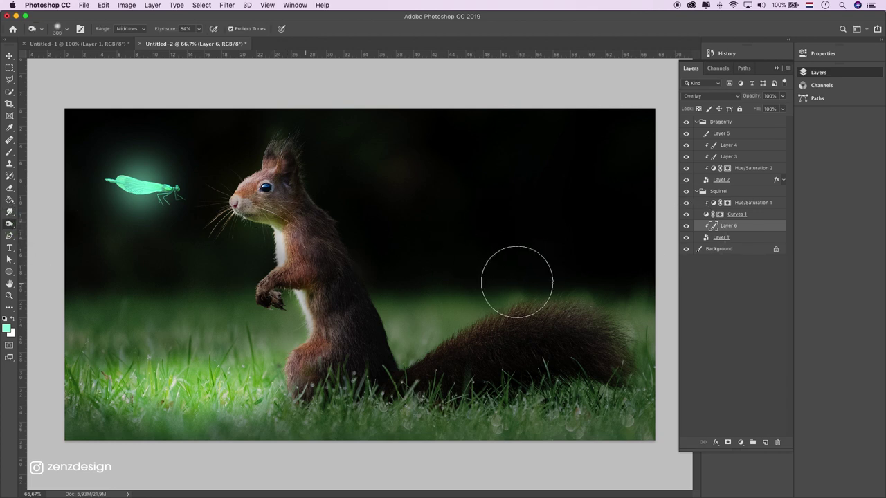
# Drop Dodge exposure to 21%, try the Highlights range, then return Range to Midtones
pyautogui.click(9, 224)
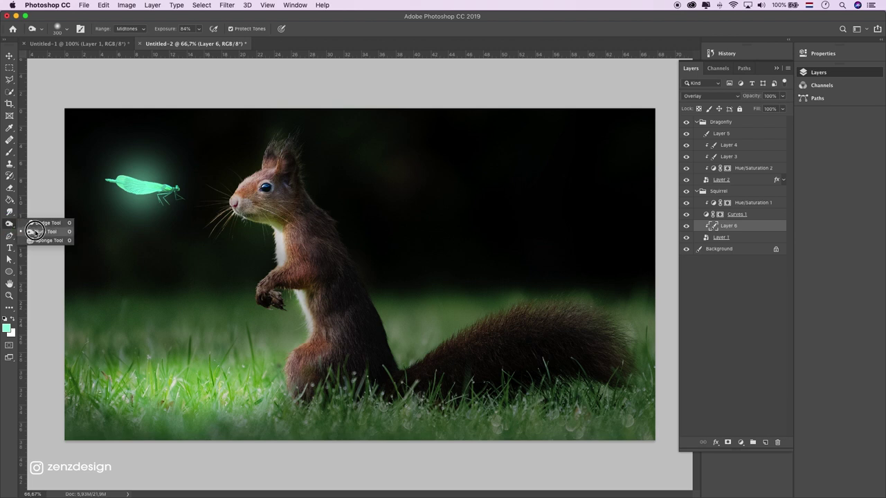
pyautogui.click(199, 29)
pyautogui.moveTo(183, 39); pyautogui.dragTo(171, 38)
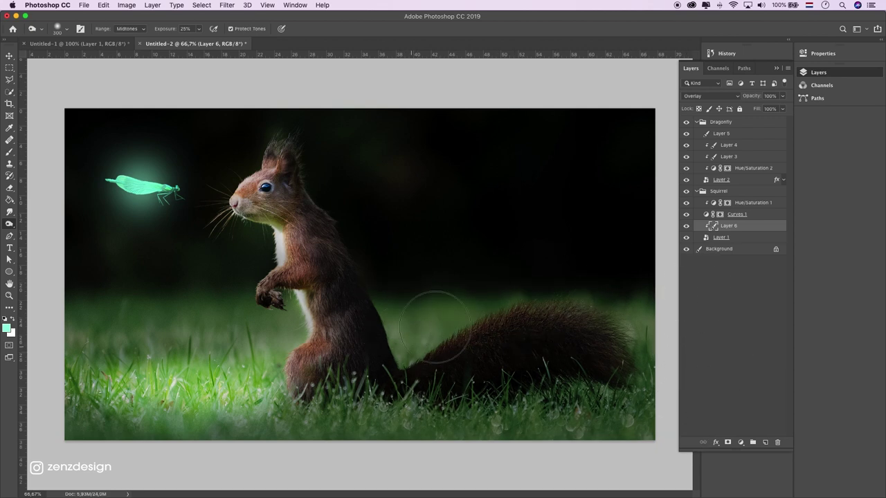
pyautogui.click(122, 29)
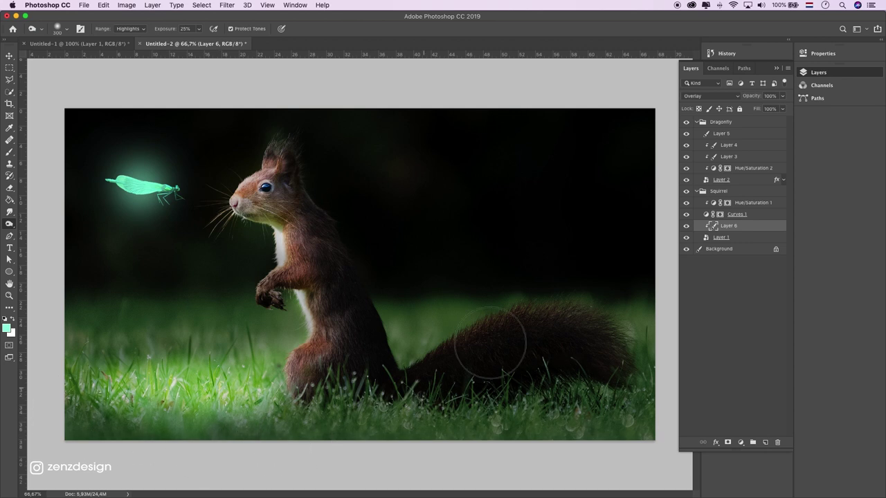
pyautogui.click(732, 332)
pyautogui.click(415, 278)
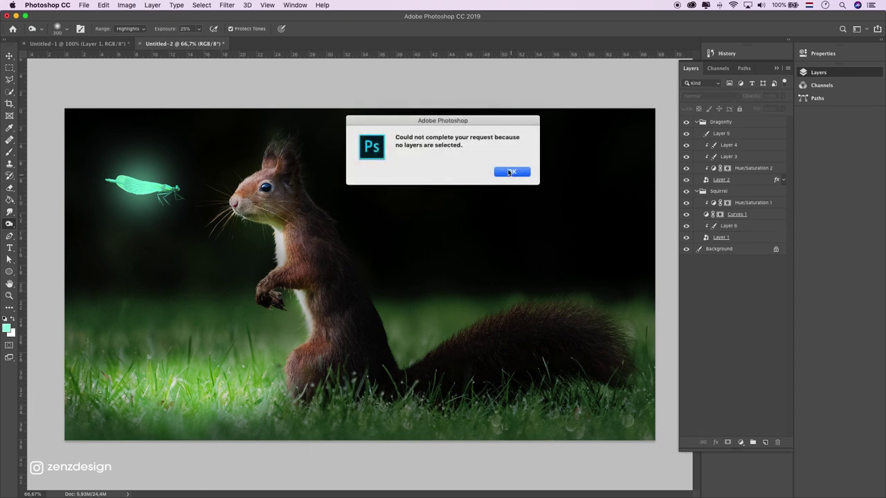
pyautogui.click(511, 172)
pyautogui.click(128, 28)
pyautogui.click(199, 28)
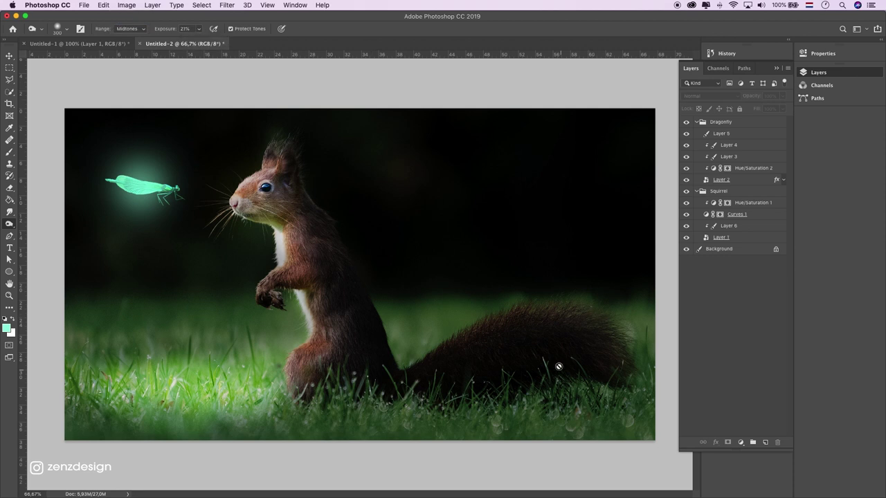
# Pick the Burn Tool on Layer 6, darken the tail junction, and set Range to Shadows
pyautogui.rightClick(9, 223)
pyautogui.click(41, 231)
pyautogui.click(730, 228)
pyautogui.click(686, 226)
pyautogui.moveTo(382, 298); pyautogui.dragTo(390, 330)
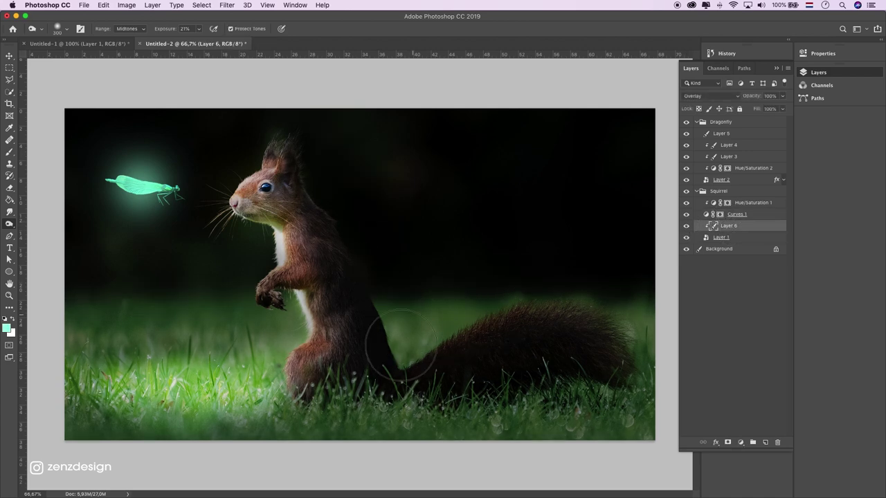
pyautogui.click(128, 29)
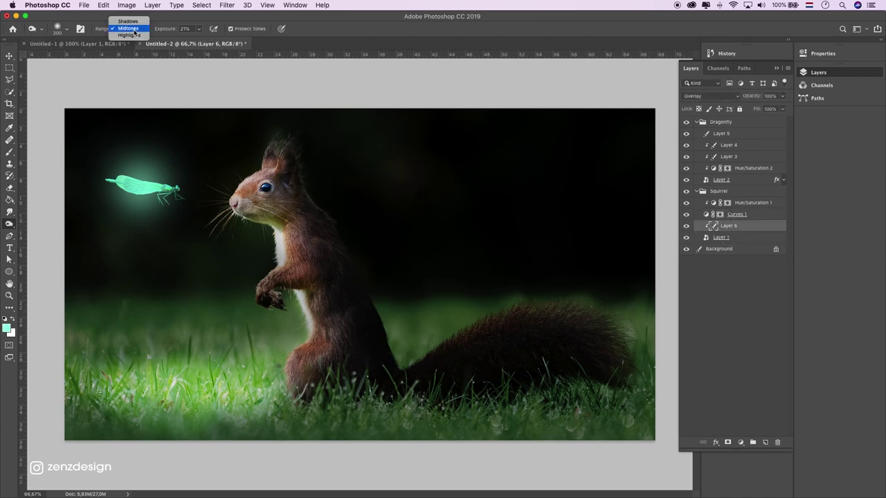
pyautogui.press('Return')
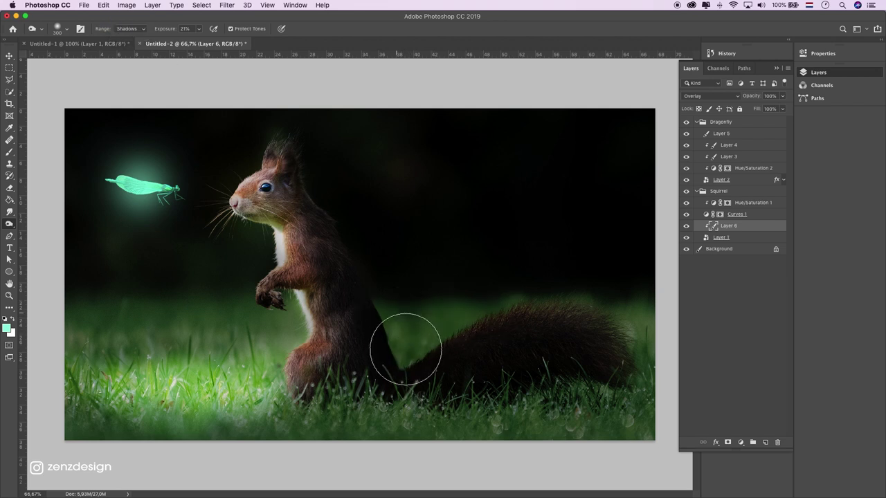
# Darken the grass and tail around the body–tail junction, undoing two strokes
pyautogui.moveTo(423, 325); pyautogui.dragTo(431, 326)
pyautogui.moveTo(581, 274)
pyautogui.mouseDown()
pyautogui.moveTo(625, 337)
pyautogui.moveTo(624, 370)
pyautogui.mouseUp()
pyautogui.moveTo(396, 307); pyautogui.dragTo(421, 307)
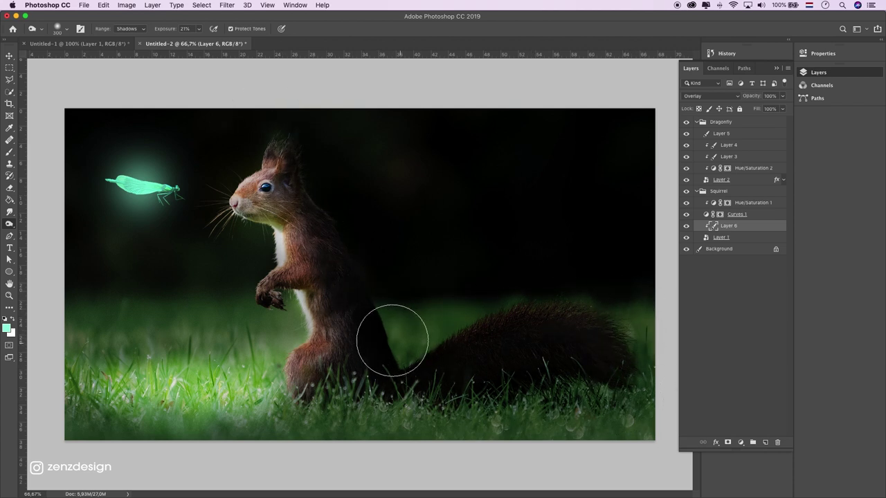
pyautogui.hotkey('ctrl', 'z')
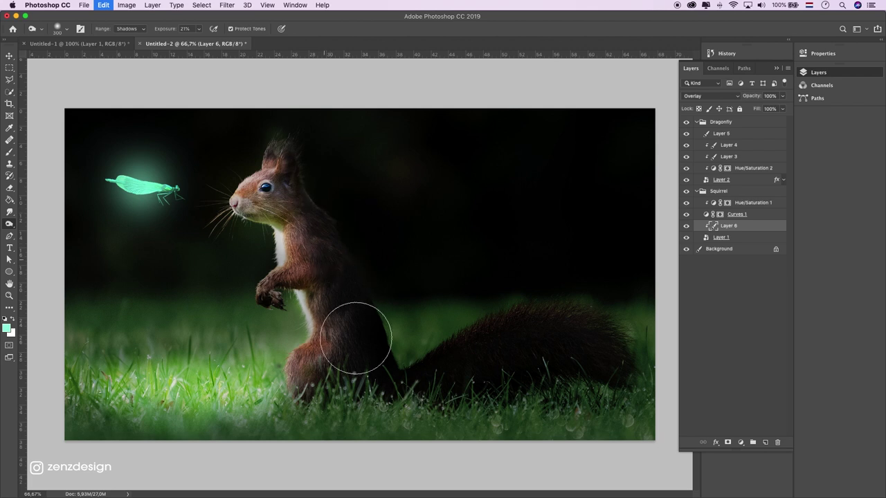
pyautogui.hotkey('ctrl', 'z')
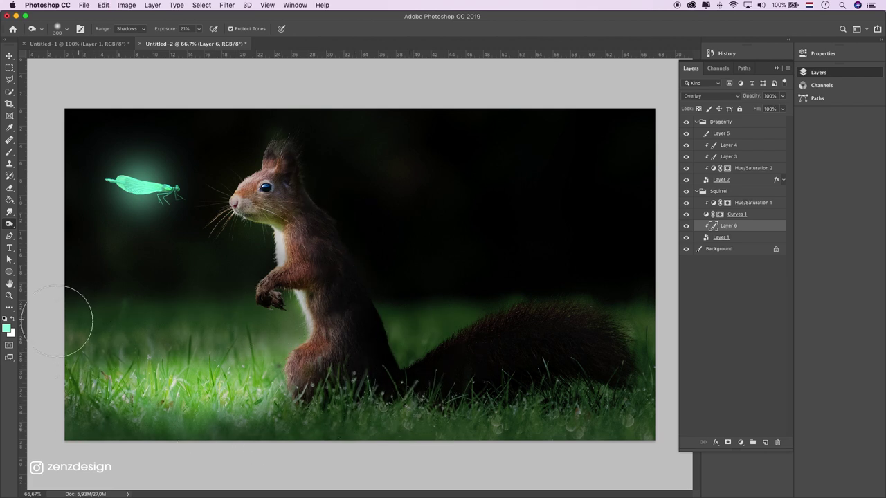
pyautogui.press('[')
pyautogui.press('[')
pyautogui.press('[')
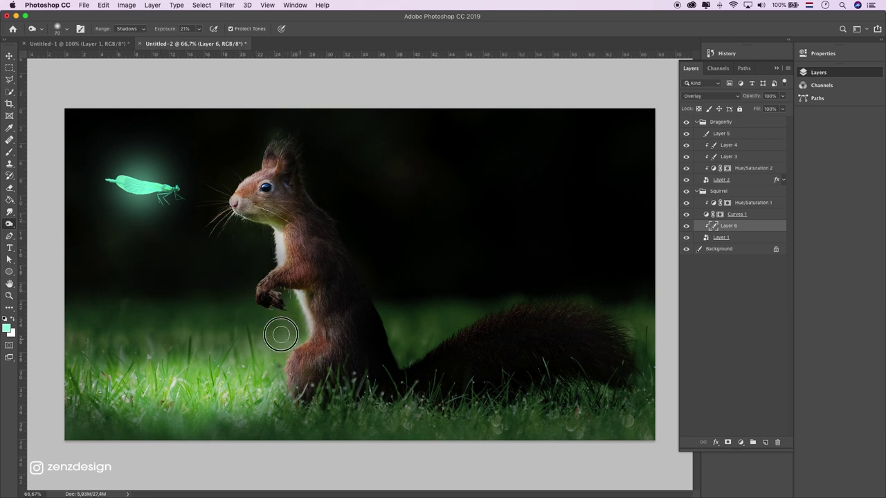
# Darken the lower-left and bottom grass with a smaller brush, comparing Layer 6 on and off
pyautogui.click(149, 336)
pyautogui.click(84, 347)
pyautogui.moveTo(208, 416); pyautogui.dragTo(78, 400)
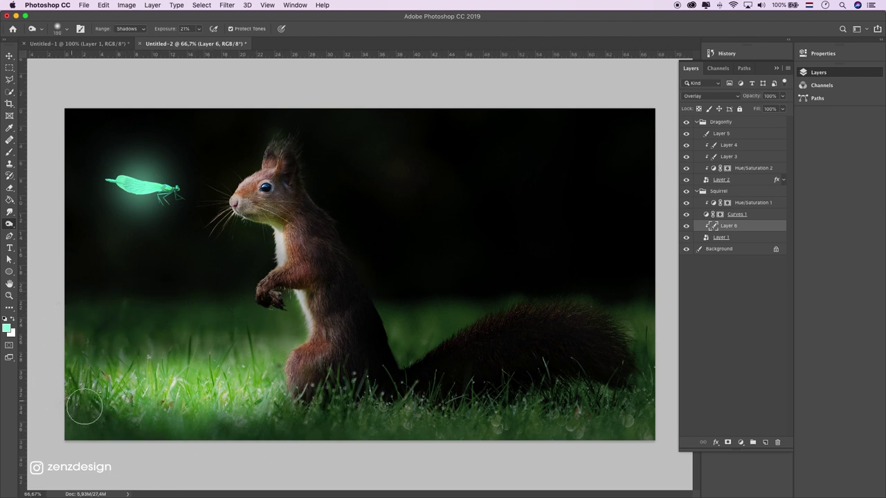
pyautogui.click(686, 226)
pyautogui.click(686, 227)
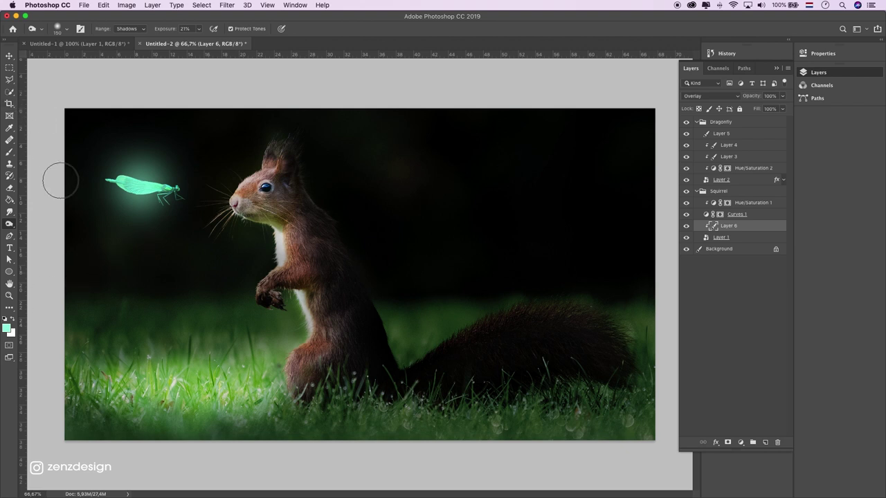
pyautogui.click(10, 56)
# Select Layer 5 in the Dragonfly group and add a Color Balance adjustment layer
pyautogui.click(721, 123)
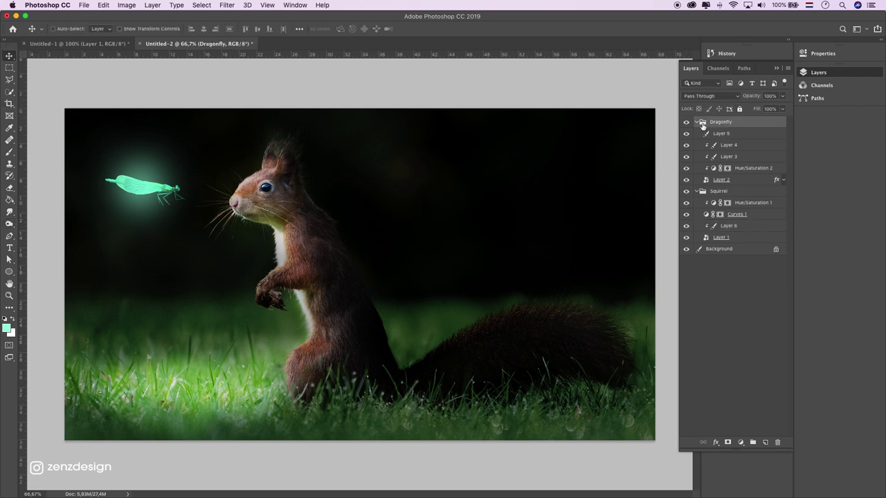
pyautogui.click(686, 122)
pyautogui.click(687, 122)
pyautogui.click(733, 133)
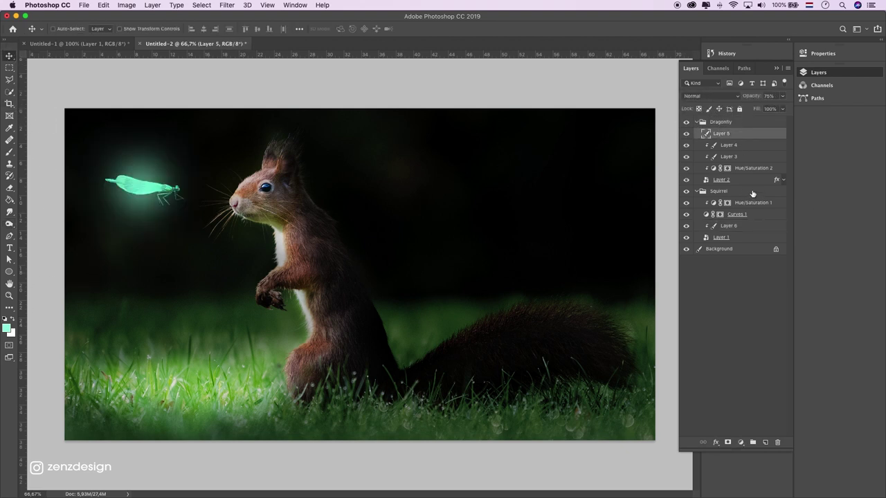
pyautogui.click(740, 444)
pyautogui.click(739, 443)
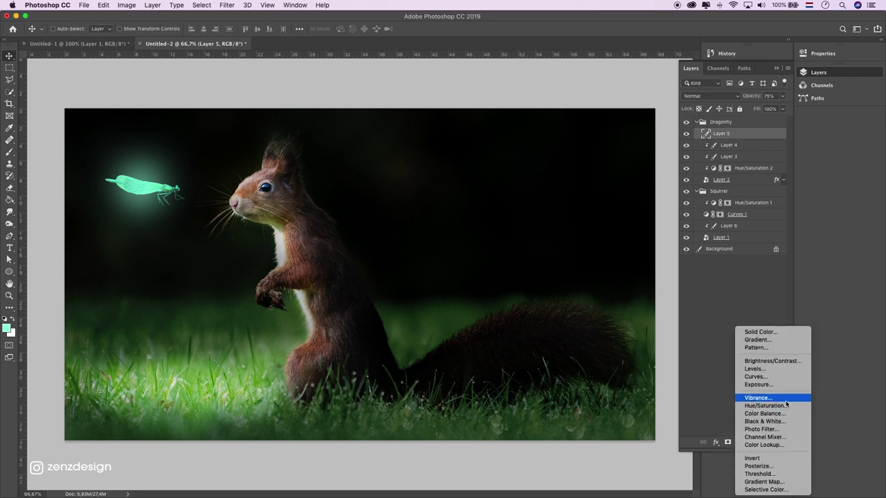
pyautogui.click(763, 414)
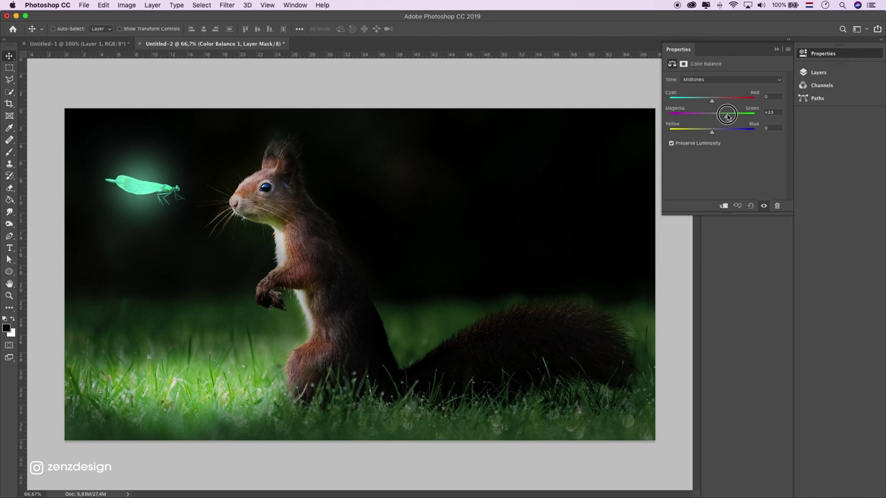
# Set Color Balance midtones to Red +4 and Blue +16, then return to Layers
pyautogui.moveTo(727, 116)
pyautogui.mouseDown()
pyautogui.moveTo(713, 118)
pyautogui.moveTo(718, 133)
pyautogui.mouseUp()
pyautogui.moveTo(712, 100)
pyautogui.mouseDown()
pyautogui.moveTo(702, 100)
pyautogui.moveTo(717, 102)
pyautogui.mouseUp()
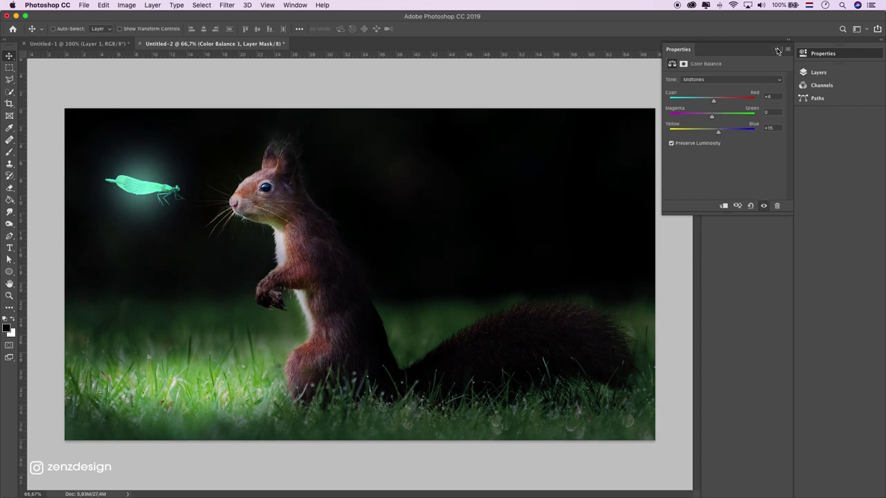
pyautogui.click(777, 50)
pyautogui.click(805, 71)
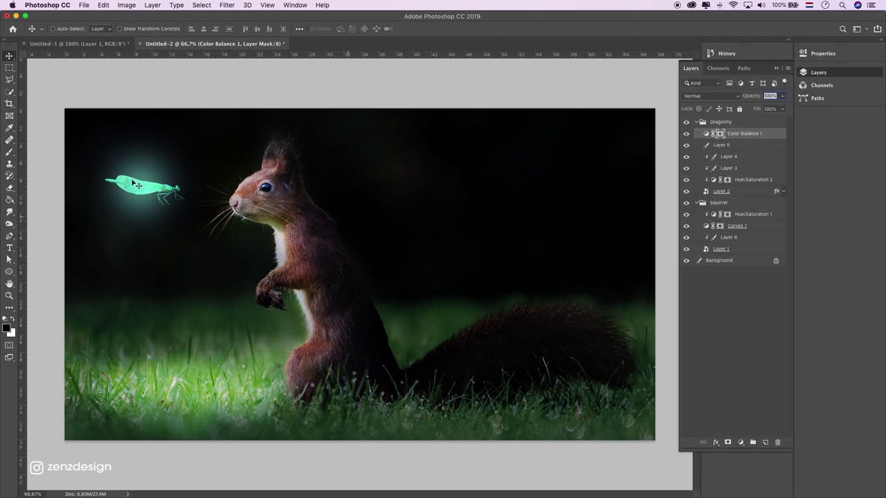
pyautogui.click(722, 144)
# Inspect Layers 5, 4 and 3, cancelling a trial Hue/Saturation lightness change
pyautogui.click(685, 144)
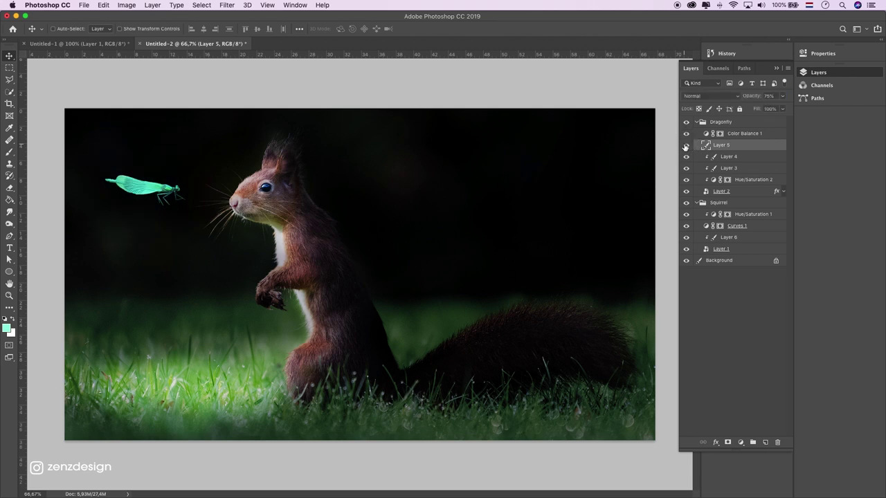
pyautogui.click(685, 156)
pyautogui.click(731, 156)
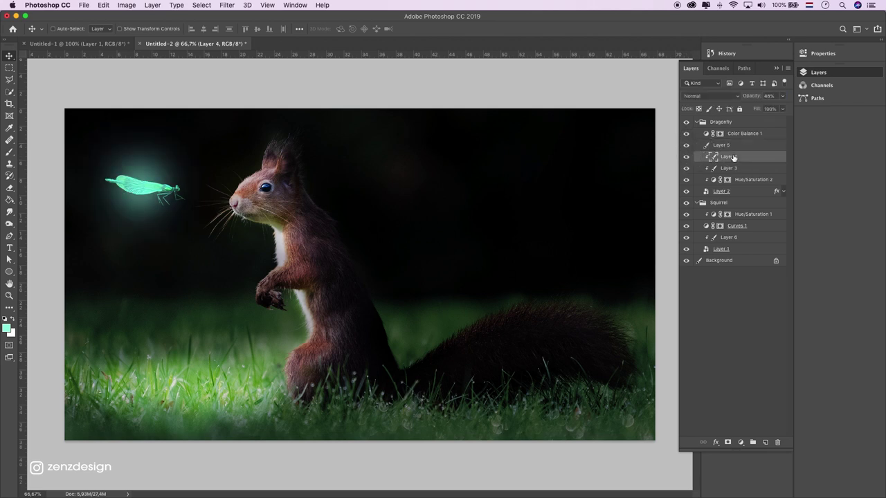
pyautogui.click(689, 159)
pyautogui.click(689, 159)
pyautogui.hotkey('ctrl', 'u')
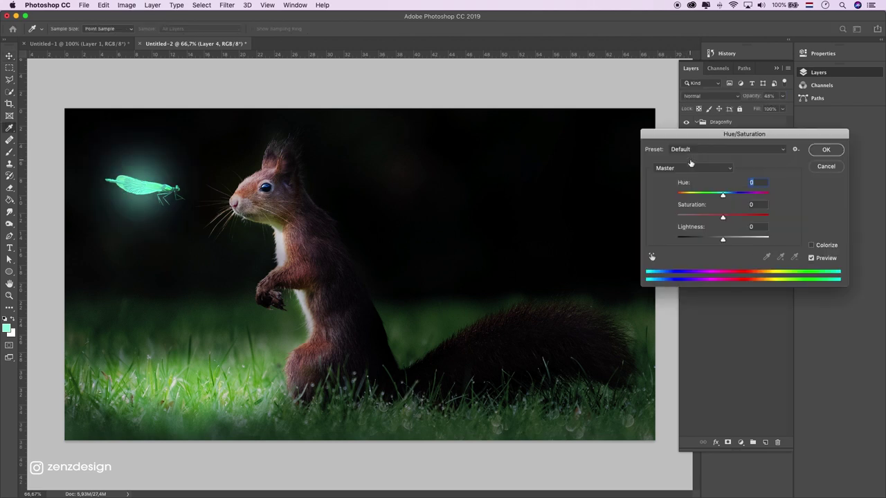
pyautogui.moveTo(737, 241)
pyautogui.mouseDown()
pyautogui.moveTo(752, 240)
pyautogui.moveTo(639, 233)
pyautogui.mouseUp()
pyautogui.press('Escape')
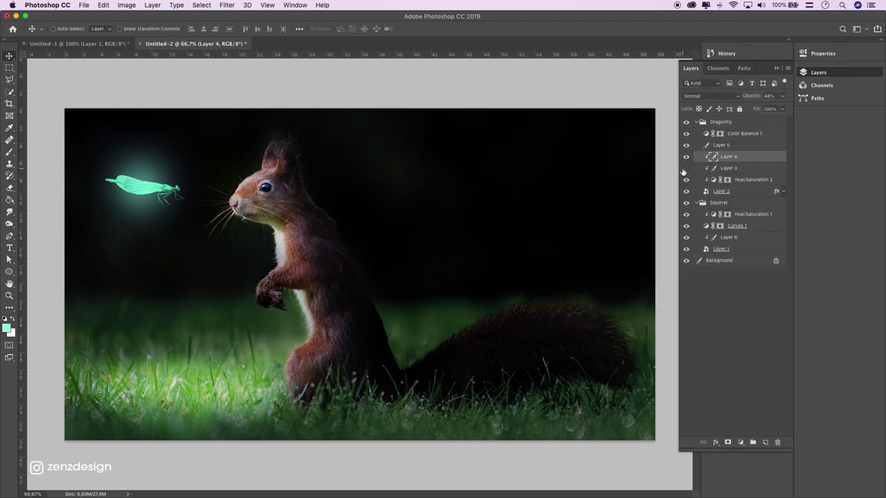
pyautogui.click(739, 168)
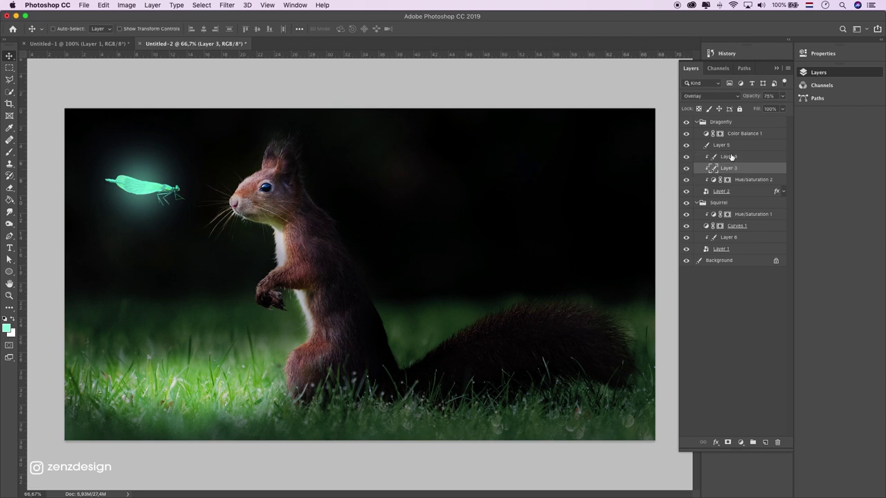
# Move Color Balance 1 above the Dragonfly group and set its opacity to 78%
pyautogui.click(726, 127)
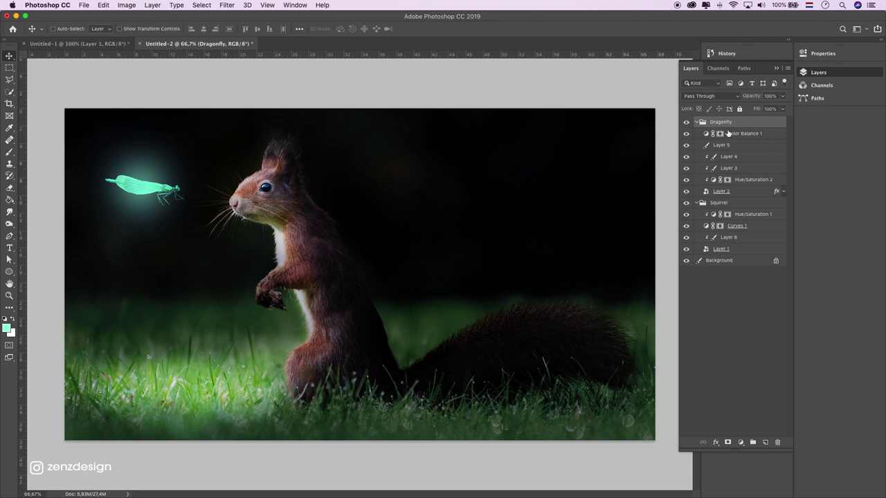
pyautogui.moveTo(728, 132); pyautogui.dragTo(753, 119)
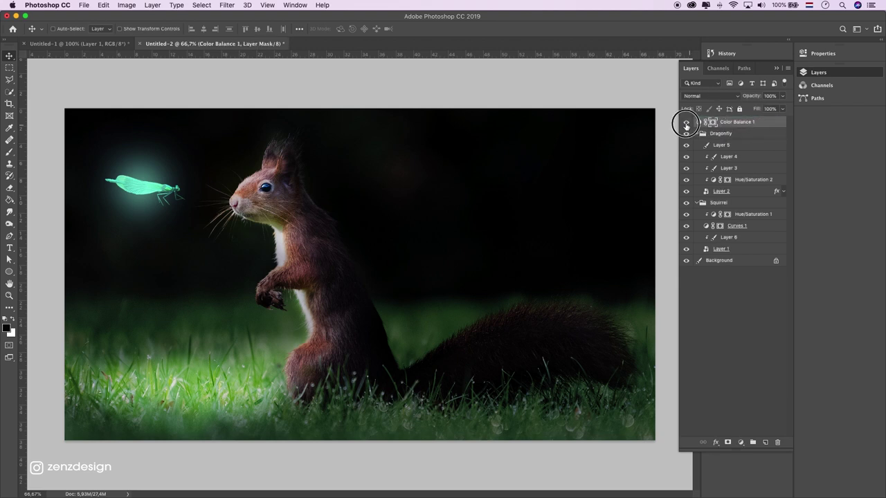
pyautogui.click(686, 123)
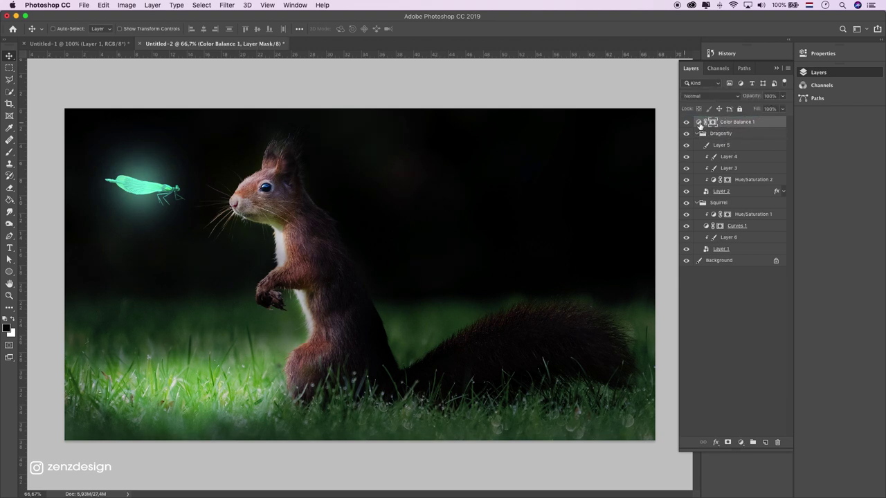
pyautogui.moveTo(784, 99); pyautogui.dragTo(709, 478)
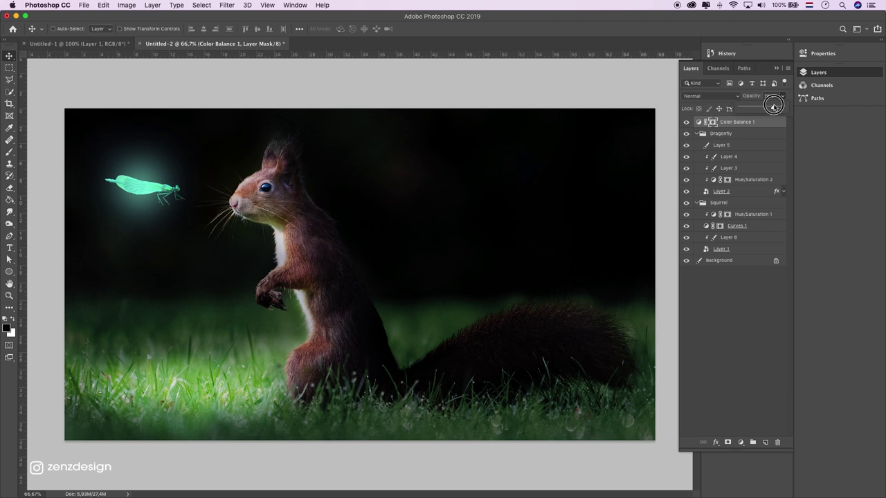
pyautogui.click(739, 442)
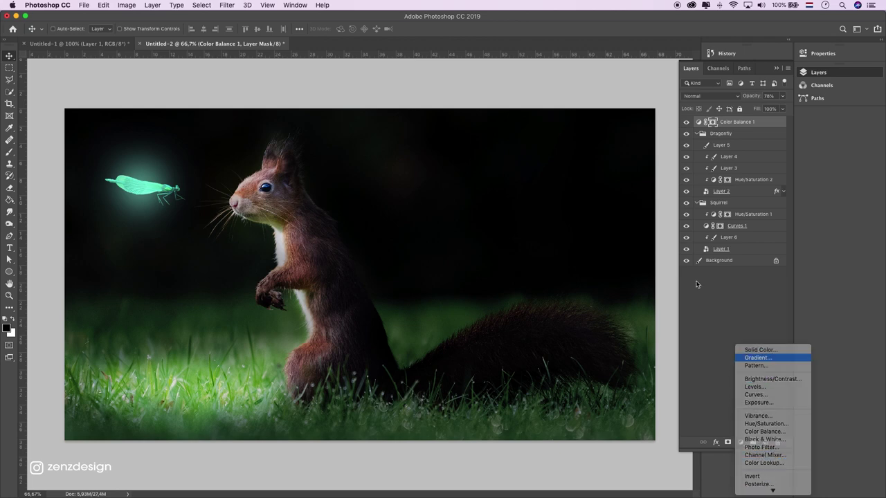
# Add a reversed Radial gradient fill layer and move its centre left toward the dragonfly
pyautogui.click(758, 358)
pyautogui.click(642, 133)
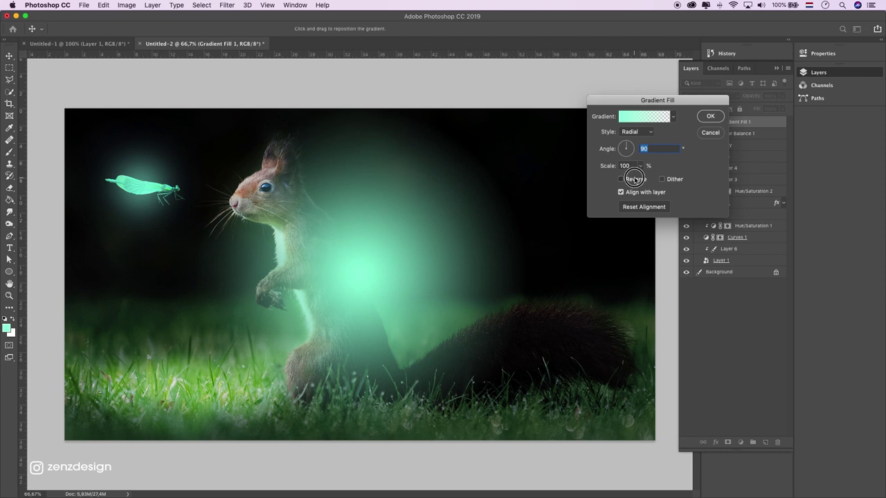
pyautogui.click(621, 179)
pyautogui.moveTo(296, 232); pyautogui.dragTo(172, 209)
pyautogui.click(627, 131)
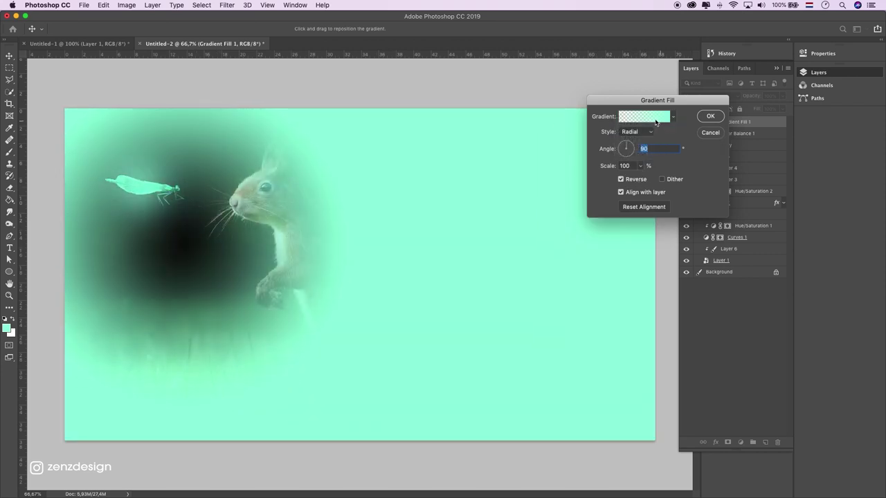
# Set both gradient stops to black in the Gradient Editor
pyautogui.click(644, 116)
pyautogui.click(534, 385)
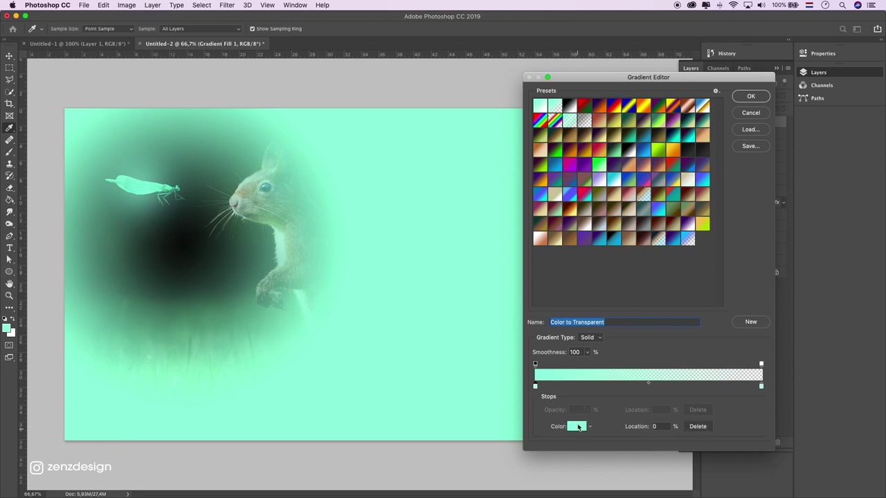
pyautogui.click(579, 427)
pyautogui.click(598, 222)
pyautogui.click(795, 101)
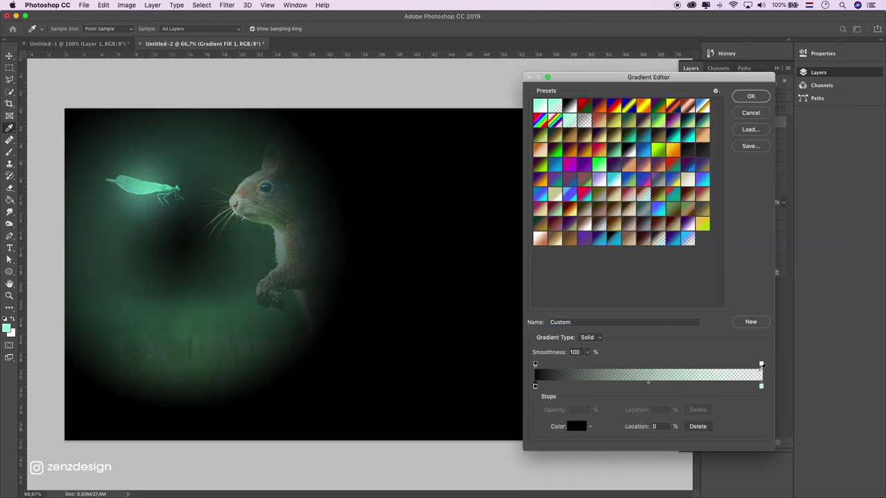
pyautogui.click(761, 386)
pyautogui.click(577, 427)
pyautogui.click(597, 222)
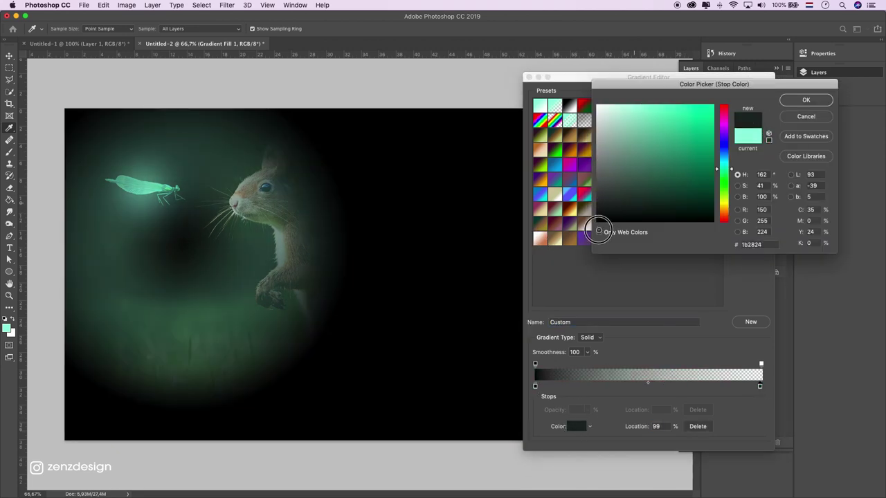
pyautogui.click(805, 101)
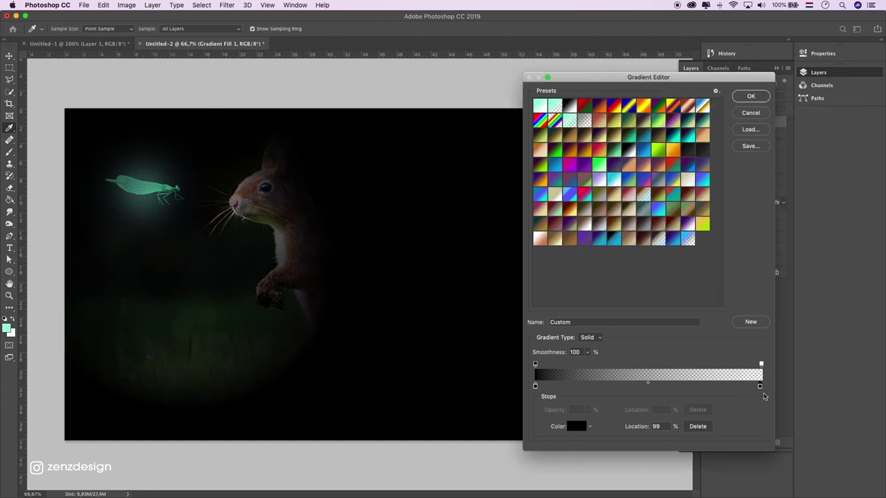
pyautogui.click(752, 100)
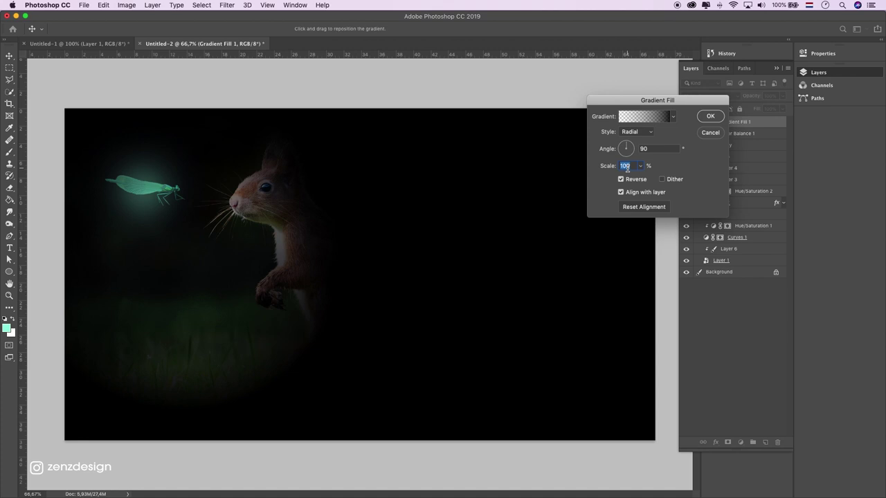
# Set the gradient Scale to 1000% and centre the vignette on the dragonfly
pyautogui.write('140')
pyautogui.moveTo(174, 227); pyautogui.dragTo(196, 241)
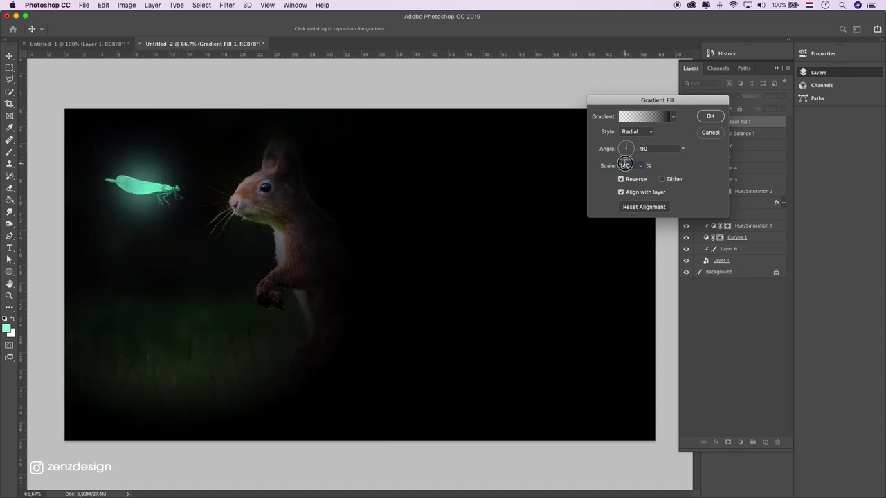
pyautogui.write('2000')
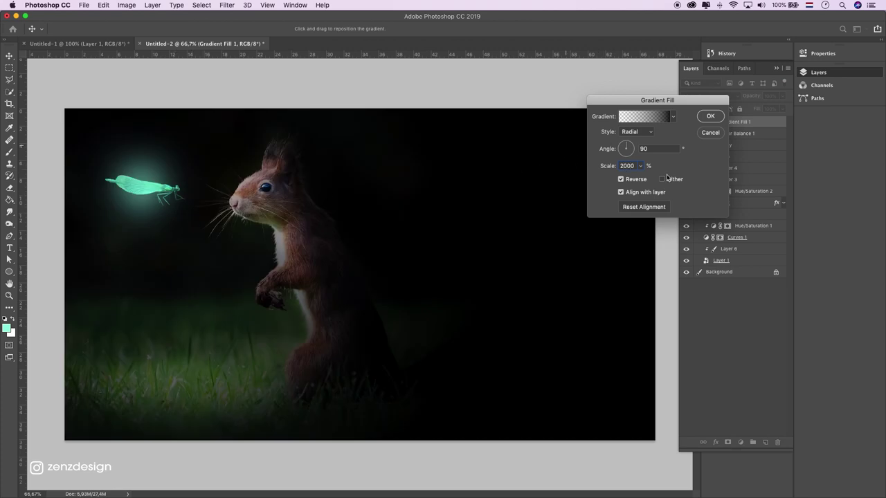
pyautogui.click(158, 246)
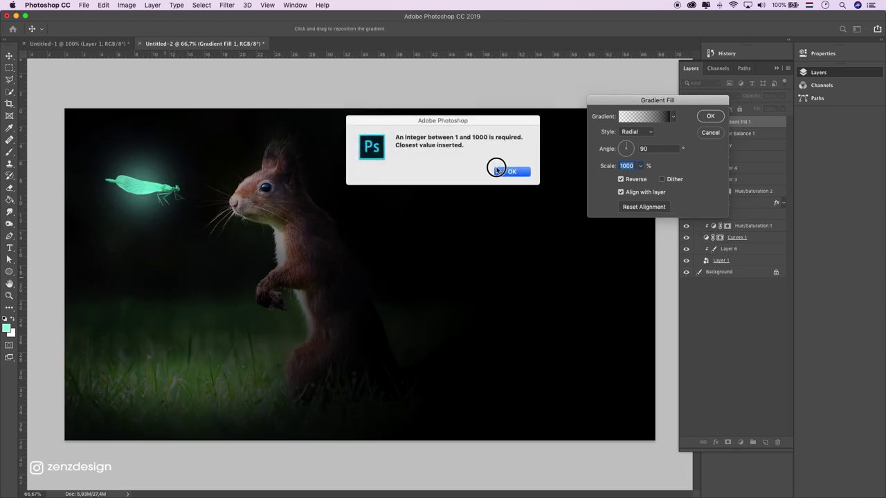
pyautogui.click(499, 169)
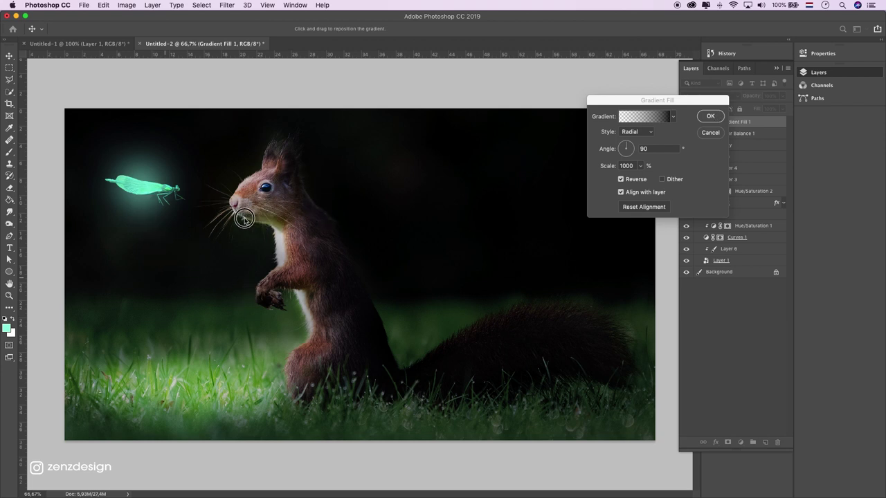
pyautogui.click(711, 116)
# Compare the vignette on and off, then target its mask with a 700 px brush
pyautogui.click(686, 122)
pyautogui.click(686, 123)
pyautogui.click(686, 123)
pyautogui.click(713, 122)
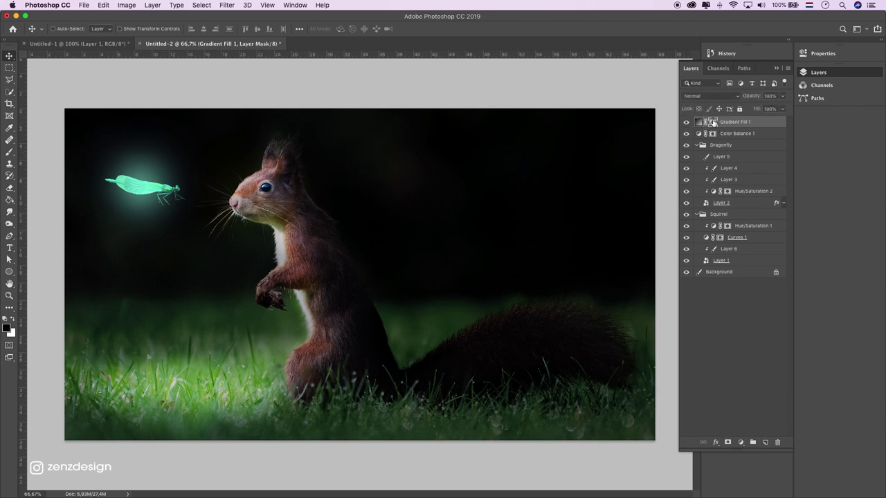
pyautogui.click(9, 151)
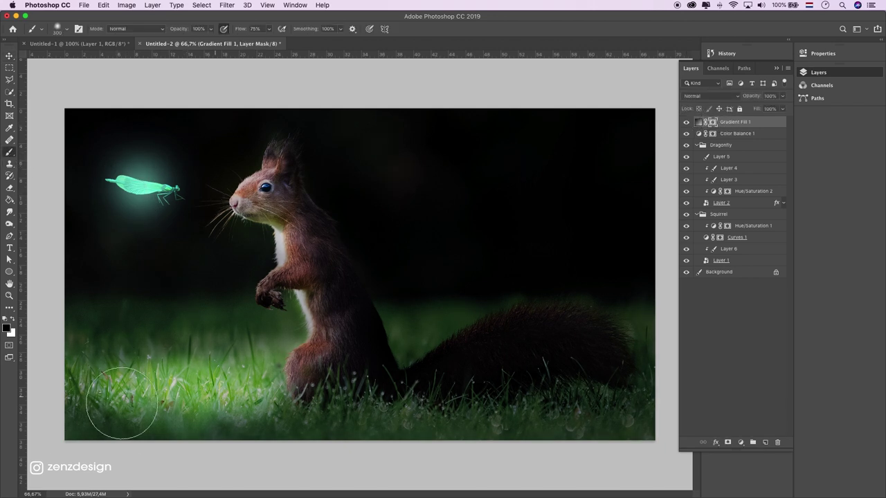
pyautogui.press(']')
pyautogui.press(']')
pyautogui.press(']')
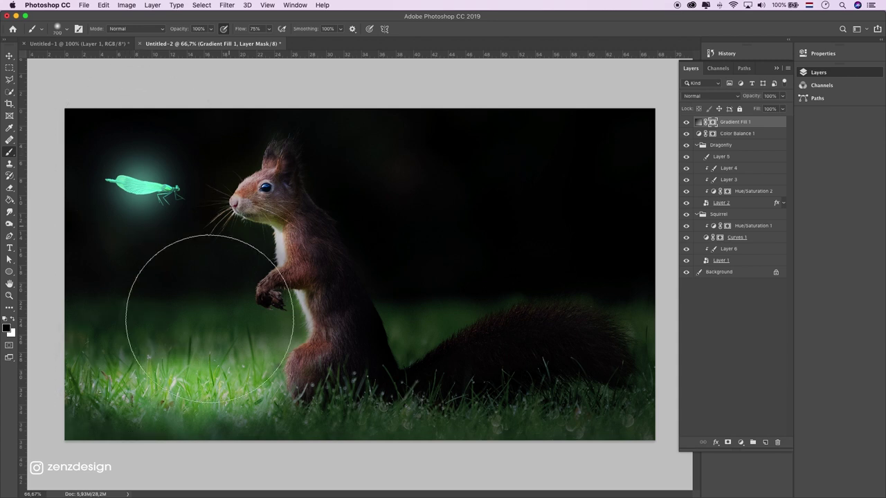
pyautogui.click(687, 125)
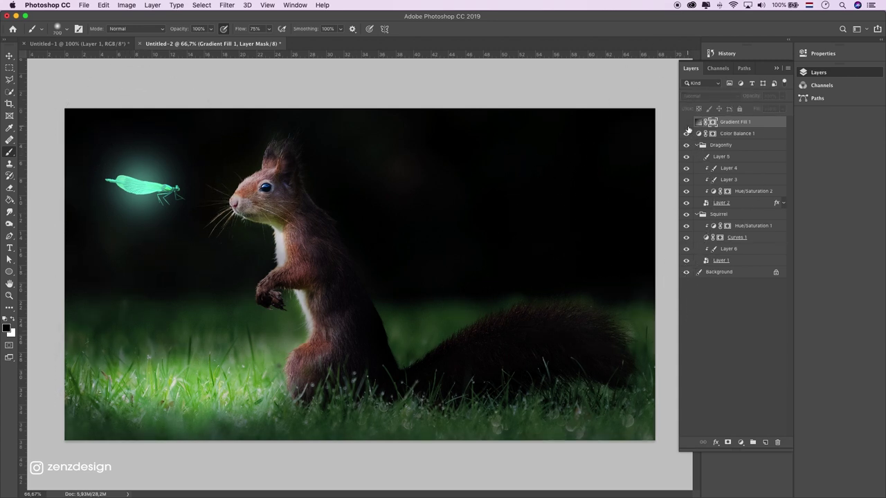
pyautogui.click(687, 126)
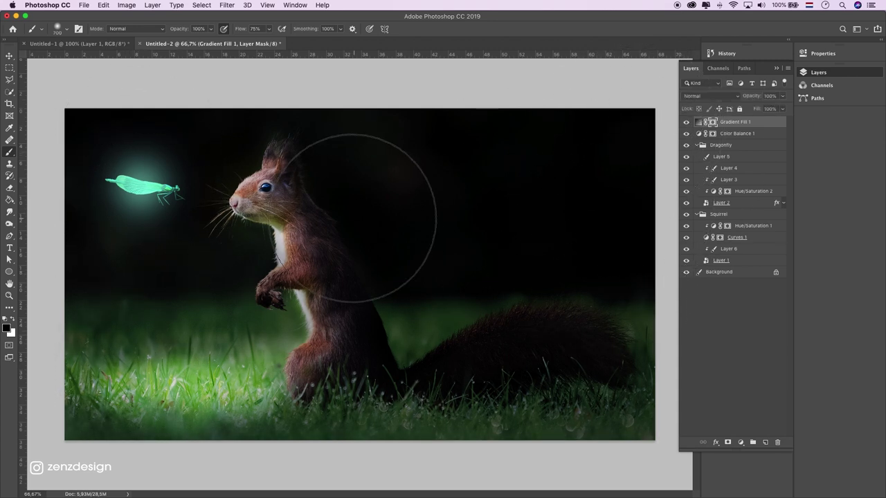
pyautogui.click(10, 56)
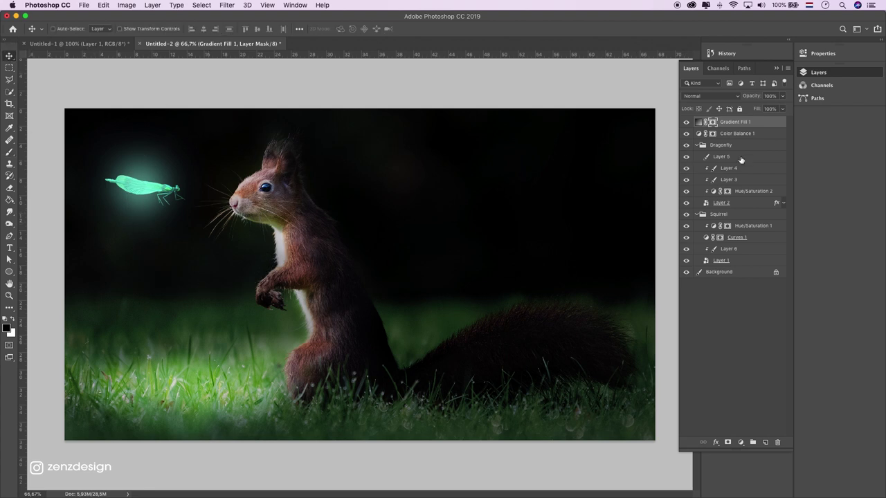
# Nudge the Dragonfly group right, keeping Layer 5's glow opacity at 75%
pyautogui.click(720, 145)
pyautogui.moveTo(184, 176); pyautogui.dragTo(200, 192)
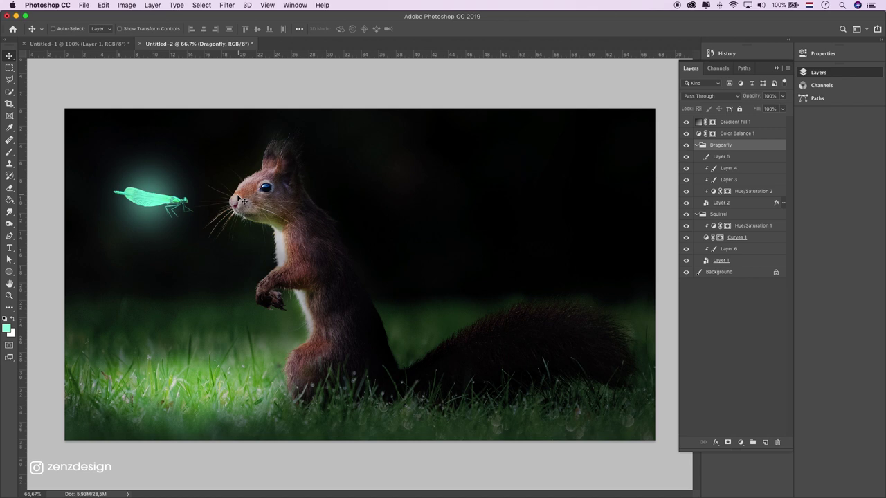
pyautogui.keyDown('super'); pyautogui.click(160, 198); pyautogui.keyUp('super')
pyautogui.click(686, 157)
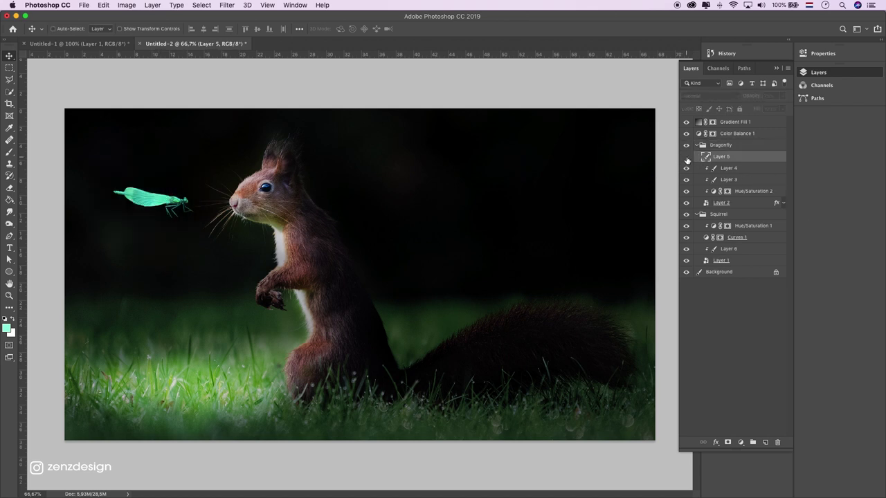
pyautogui.click(783, 98)
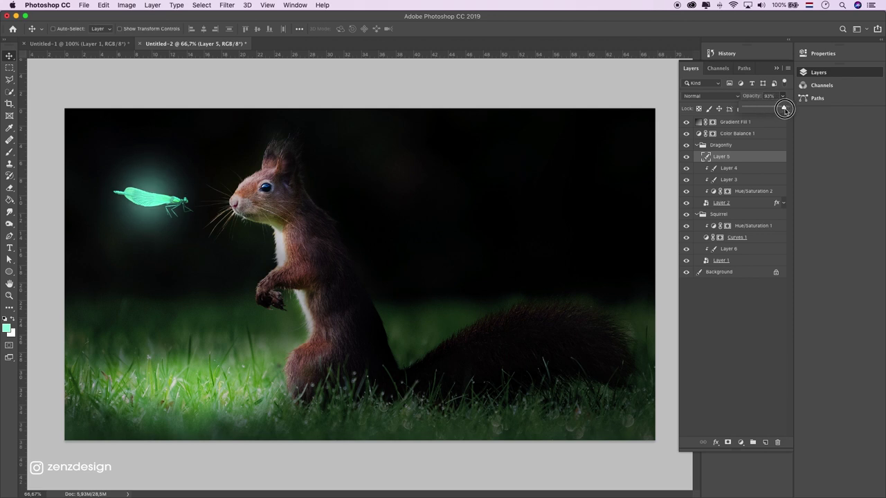
pyautogui.moveTo(770, 108); pyautogui.dragTo(786, 111)
pyautogui.press('Escape')
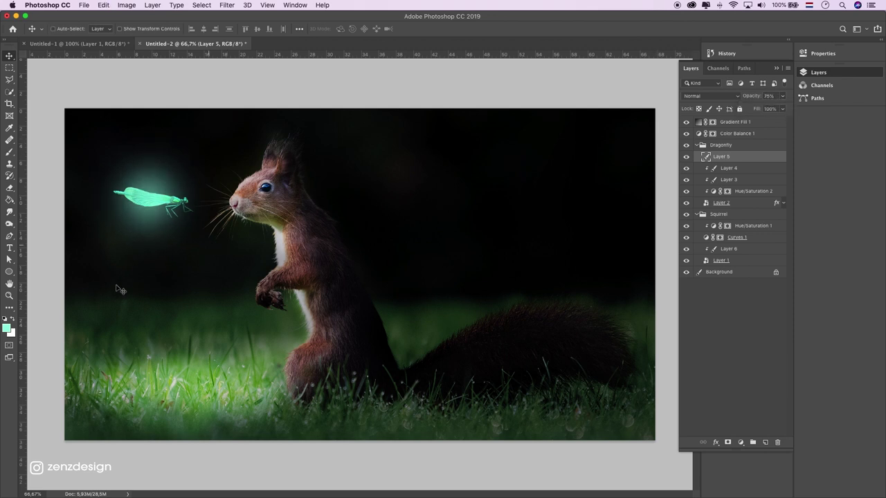
# Return the view to 50% zoom, then collapse and select the Dragonfly group
pyautogui.click(9, 296)
pyautogui.keyDown('alt'); pyautogui.click(321, 232); pyautogui.keyUp('alt')
pyautogui.click(320, 232)
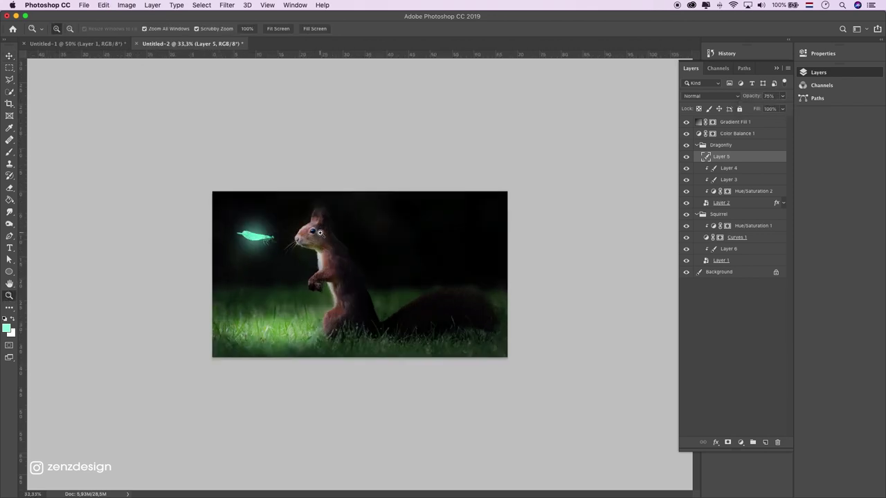
pyautogui.click(9, 57)
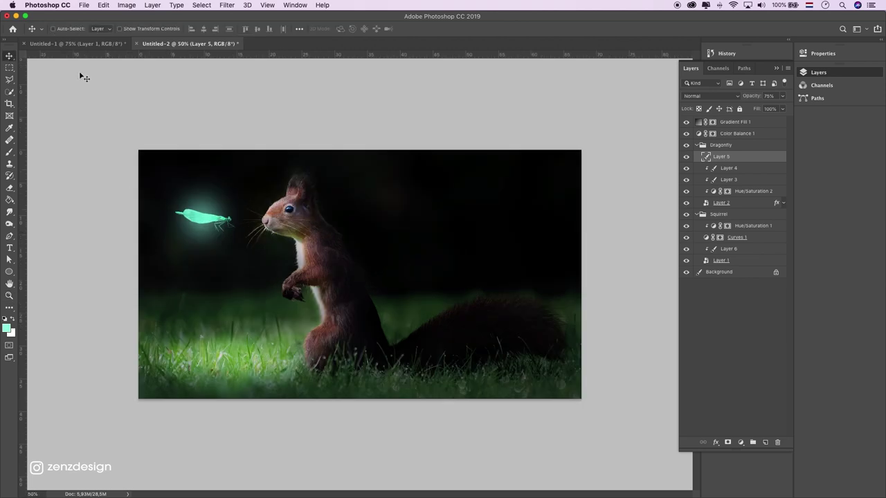
pyautogui.click(702, 145)
pyautogui.click(697, 145)
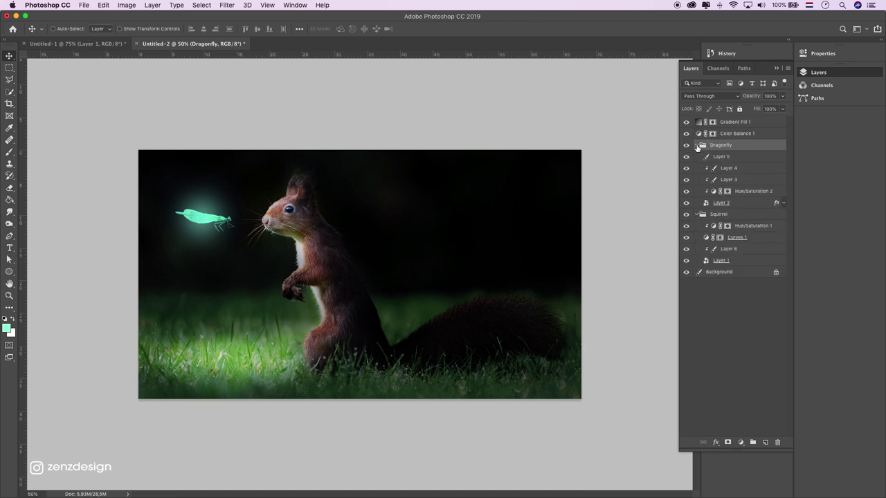
pyautogui.click(697, 146)
pyautogui.click(747, 443)
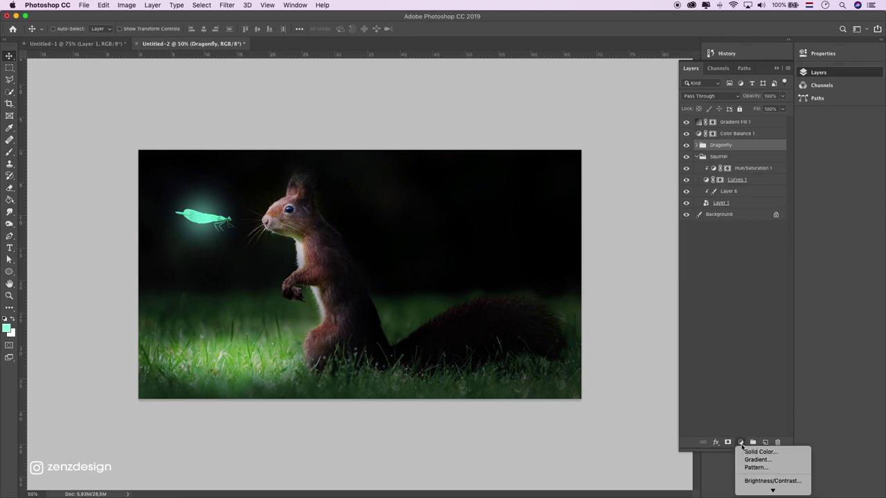
# Duplicate the Dragonfly group, merge the copy into one layer, and hide the original
pyautogui.moveTo(728, 145); pyautogui.dragTo(765, 443)
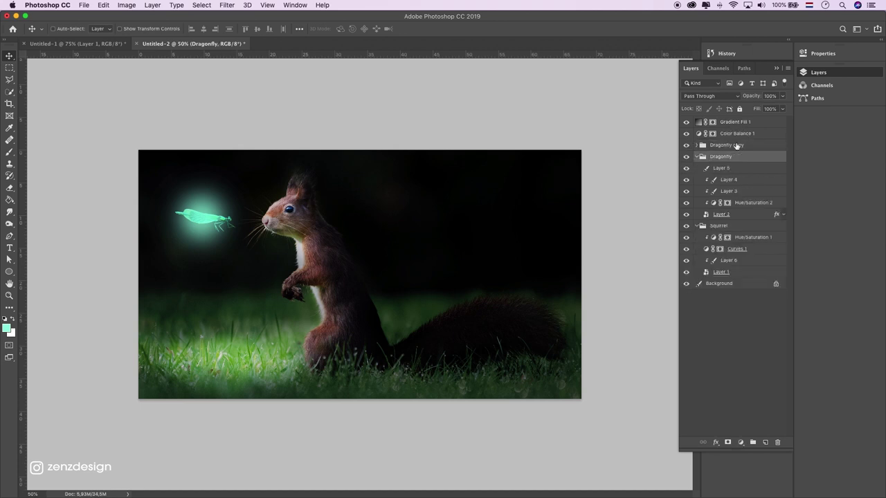
pyautogui.hotkey('ctrl', 'e')
pyautogui.click(686, 156)
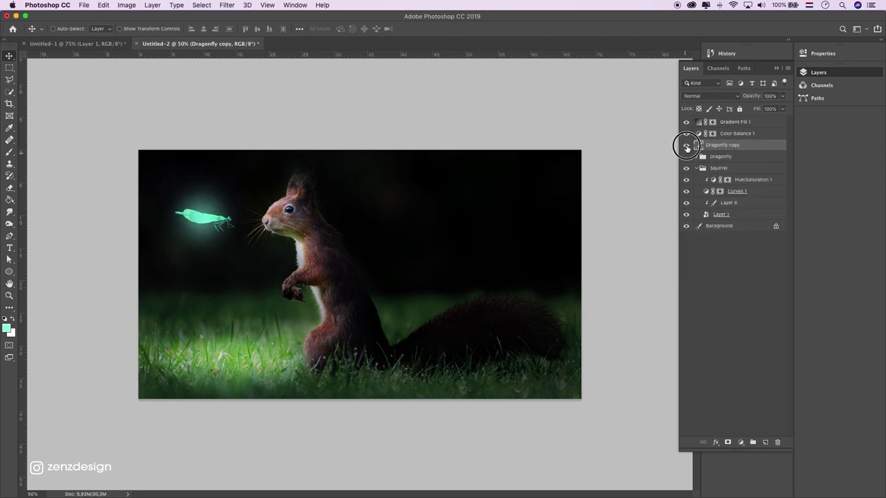
pyautogui.click(686, 145)
# Add a Levels adjustment to the dragonfly copy with inputs 21, 0.73 and 211
pyautogui.click(747, 444)
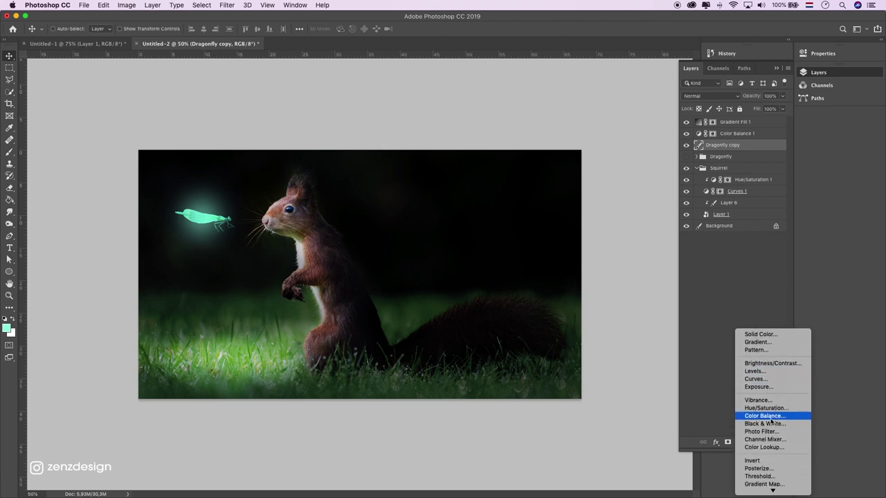
pyautogui.click(769, 372)
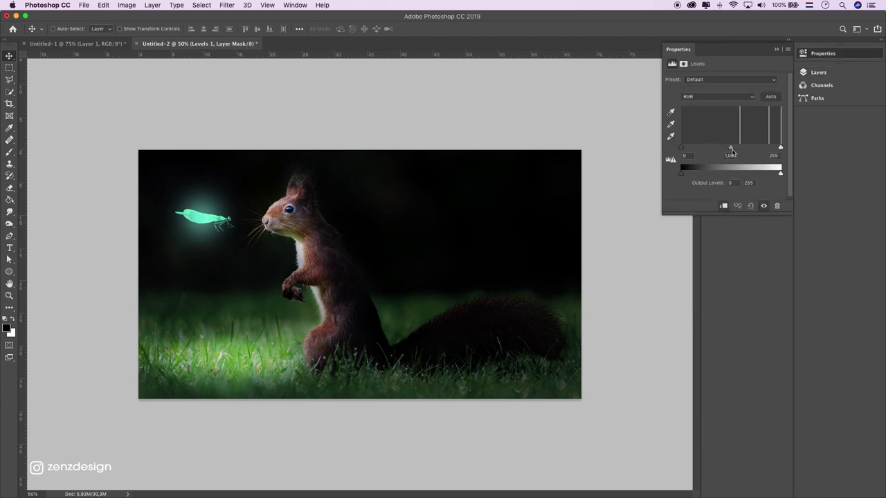
pyautogui.moveTo(730, 148); pyautogui.dragTo(763, 152)
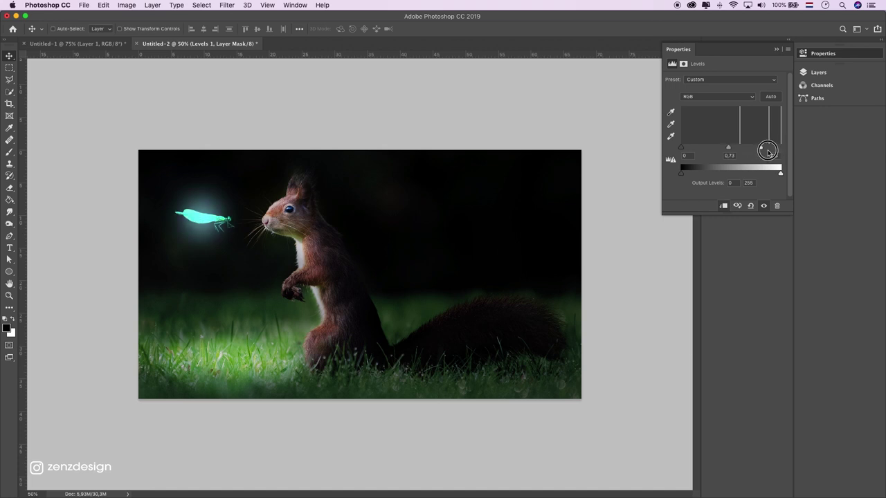
pyautogui.moveTo(682, 148)
pyautogui.mouseDown()
pyautogui.moveTo(698, 149)
pyautogui.moveTo(690, 150)
pyautogui.mouseUp()
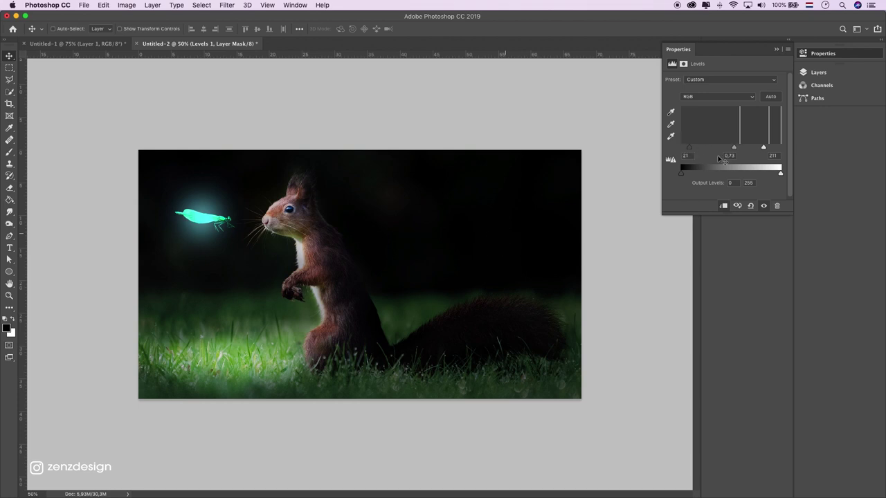
pyautogui.click(776, 50)
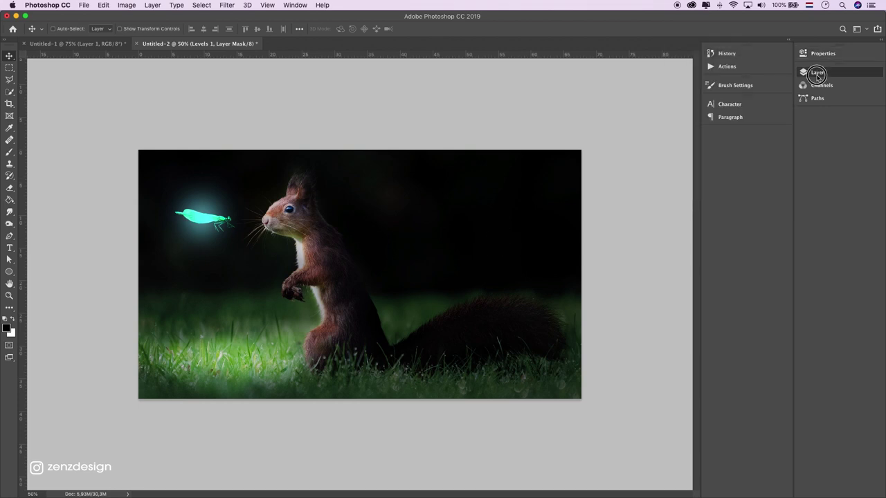
pyautogui.click(817, 72)
pyautogui.click(687, 146)
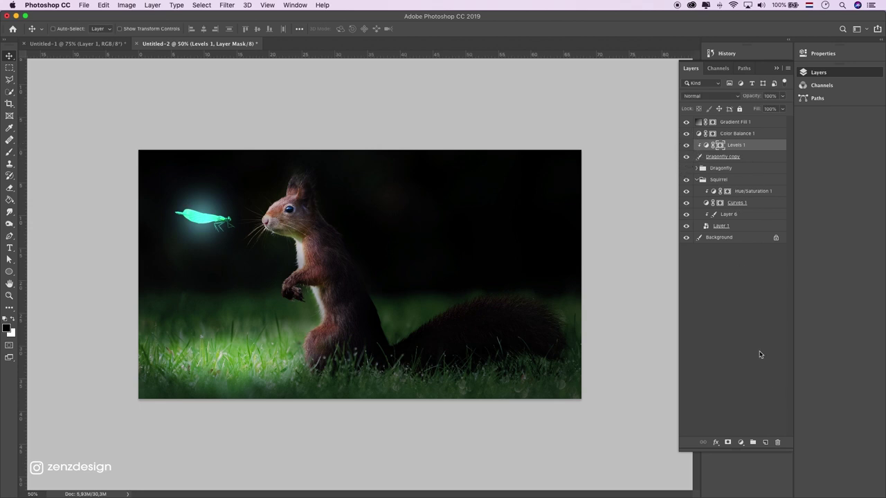
pyautogui.click(746, 444)
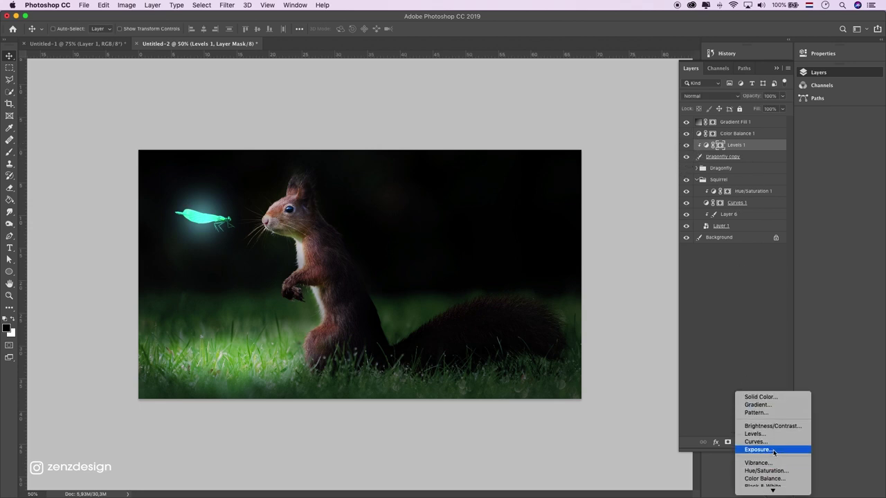
pyautogui.click(768, 471)
pyautogui.moveTo(712, 131); pyautogui.dragTo(722, 131)
pyautogui.moveTo(712, 97)
pyautogui.mouseDown()
pyautogui.moveTo(683, 99)
pyautogui.moveTo(743, 117)
pyautogui.moveTo(664, 117)
pyautogui.mouseUp()
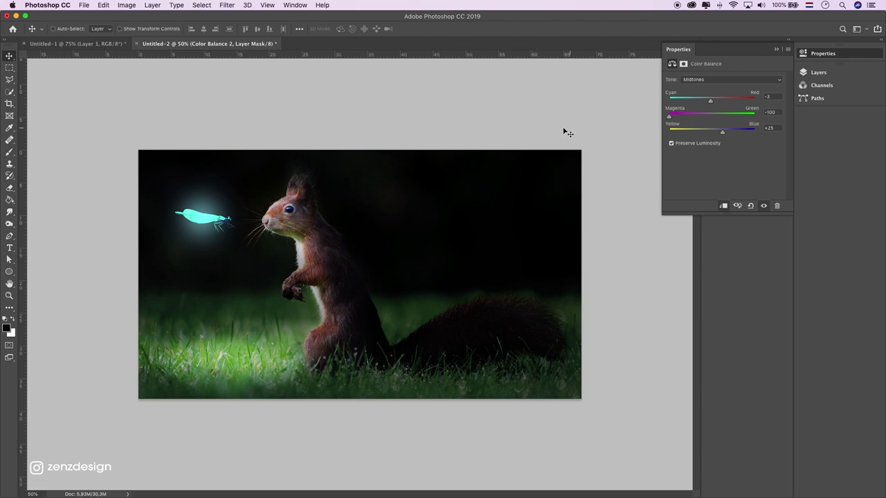
pyautogui.click(724, 206)
pyautogui.click(776, 49)
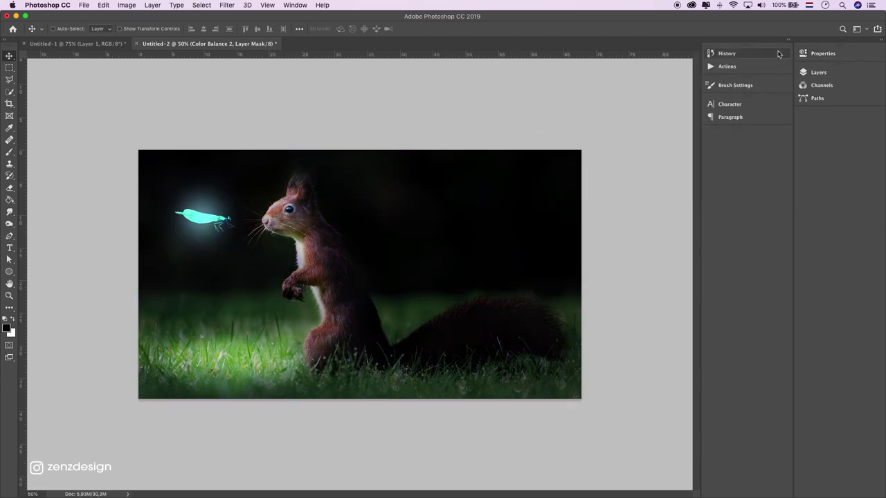
pyautogui.click(819, 72)
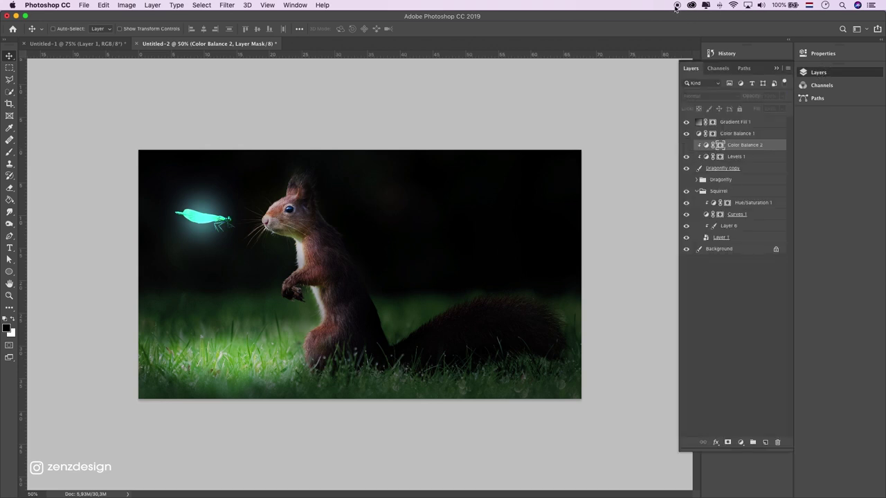
pyautogui.hotkey('ctrl', 'z')
pyautogui.click(686, 158)
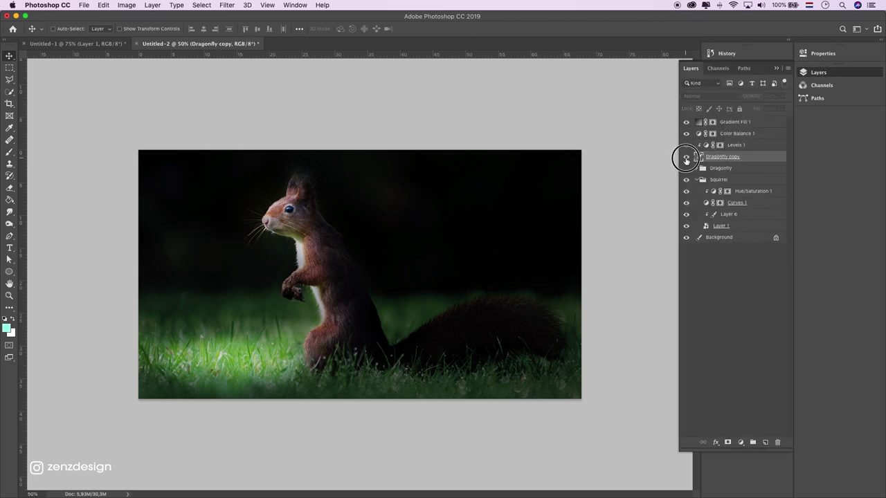
# Apply Hue/Saturation to Dragonfly copy with Saturation -20 and Lightness +38
pyautogui.hotkey('ctrl', 'u')
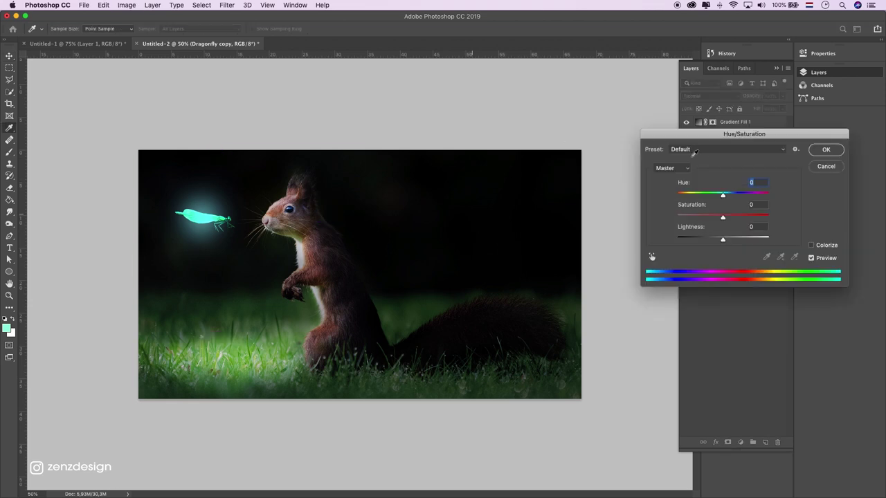
pyautogui.moveTo(718, 141); pyautogui.dragTo(414, 113)
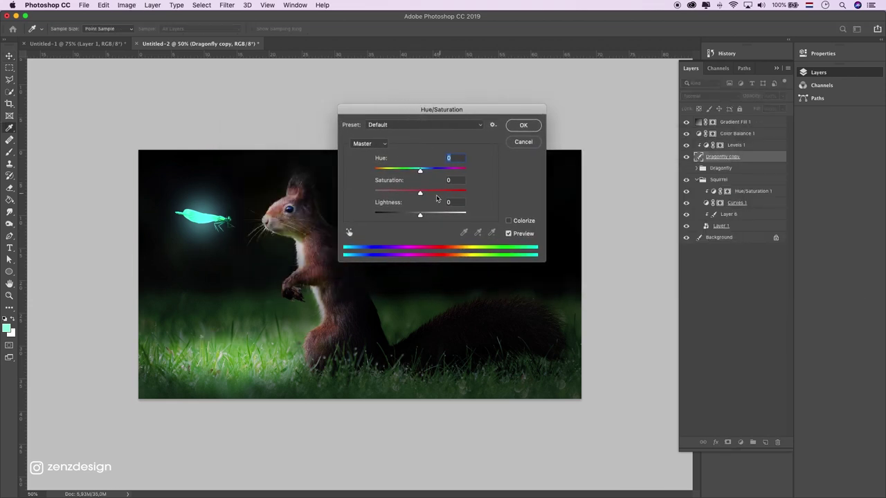
pyautogui.moveTo(420, 216); pyautogui.dragTo(440, 213)
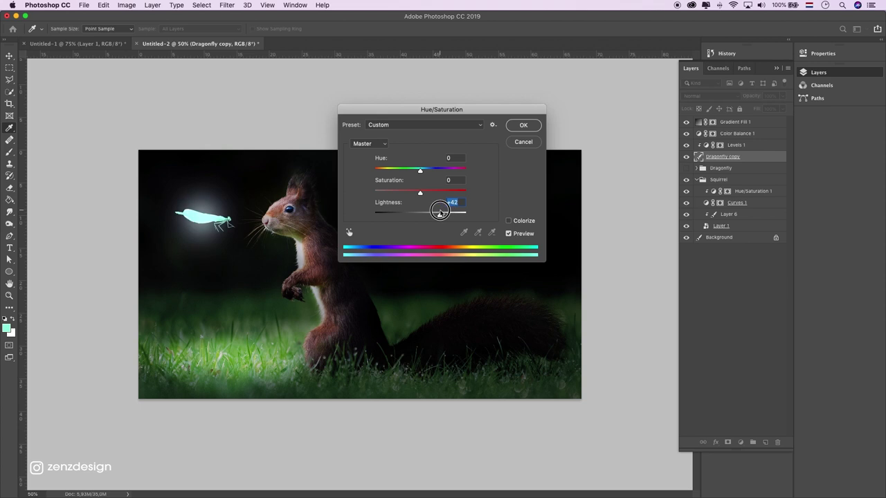
pyautogui.moveTo(420, 192)
pyautogui.mouseDown()
pyautogui.moveTo(411, 193)
pyautogui.moveTo(430, 214)
pyautogui.moveTo(447, 213)
pyautogui.moveTo(439, 213)
pyautogui.mouseUp()
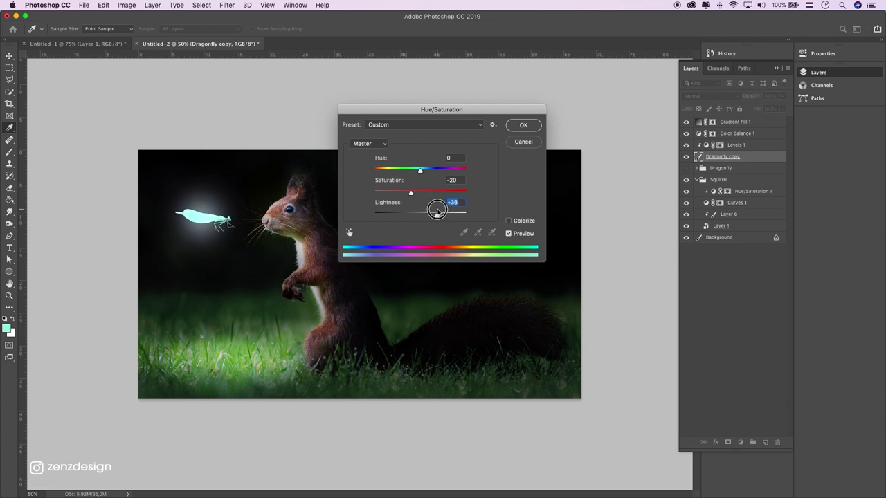
pyautogui.click(524, 126)
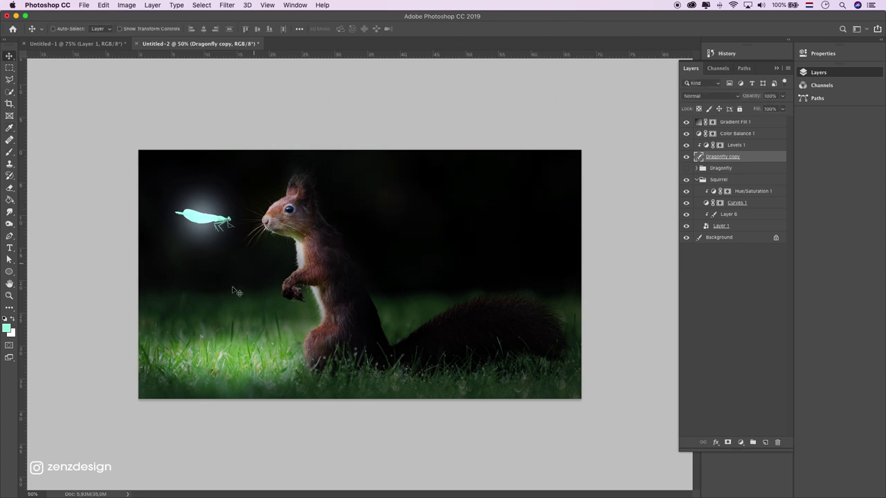
pyautogui.click(712, 191)
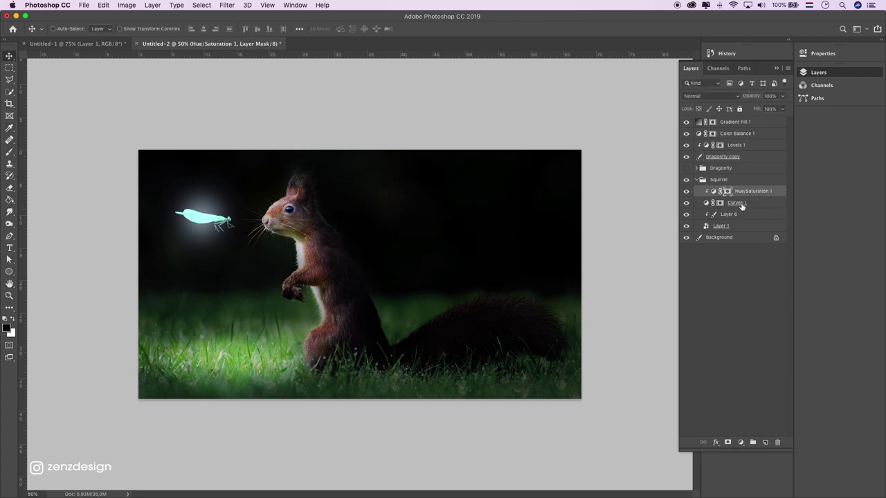
# Target the Curves 1 mask, zoom on the squirrel's head, and take a 90 px brush
pyautogui.doubleClick(689, 194)
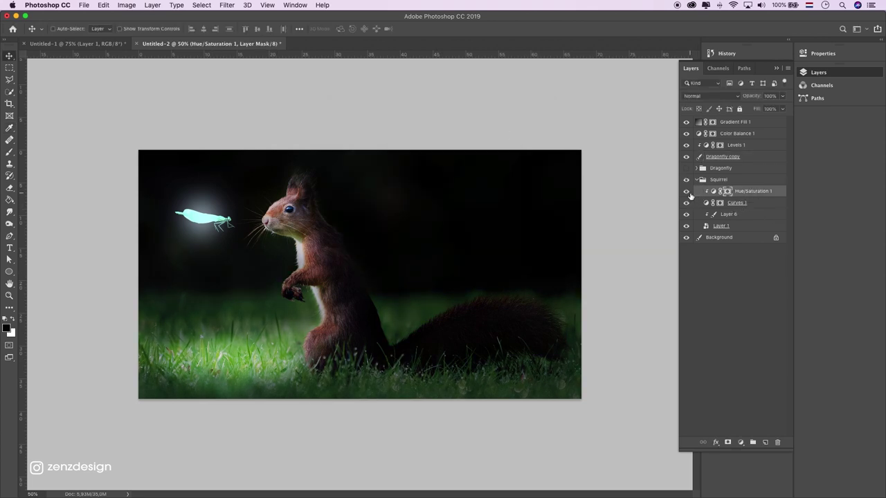
pyautogui.click(726, 205)
pyautogui.click(686, 203)
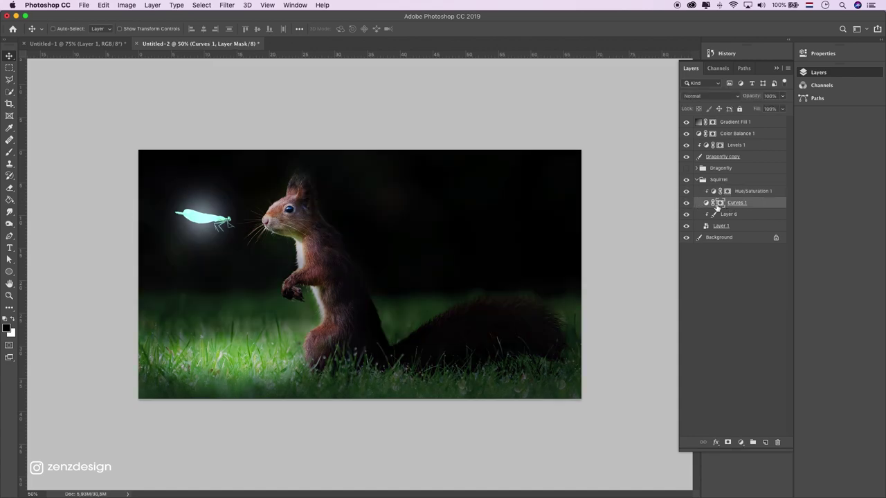
pyautogui.click(9, 296)
pyautogui.click(285, 213)
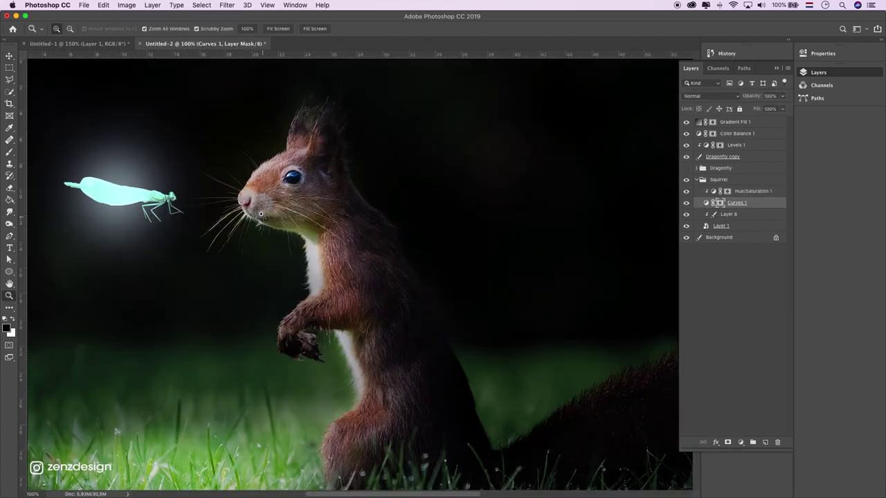
pyautogui.click(10, 152)
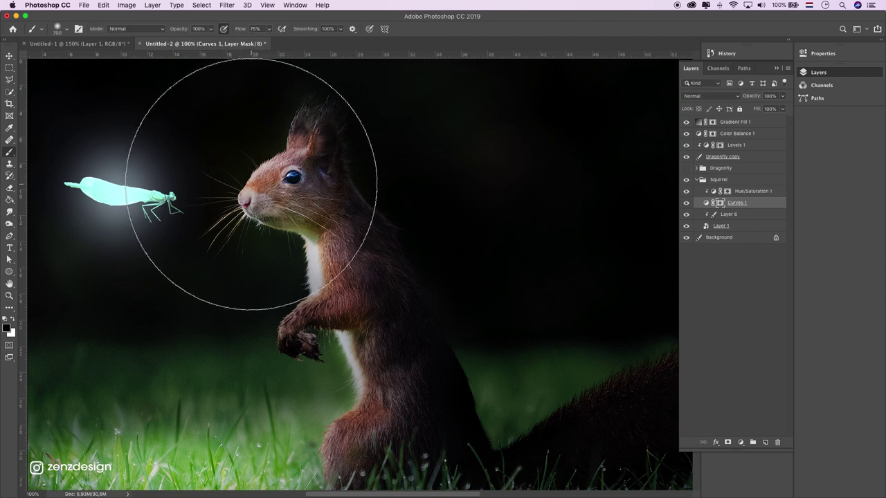
pyautogui.moveTo(246, 179); pyautogui.dragTo(177, 67)
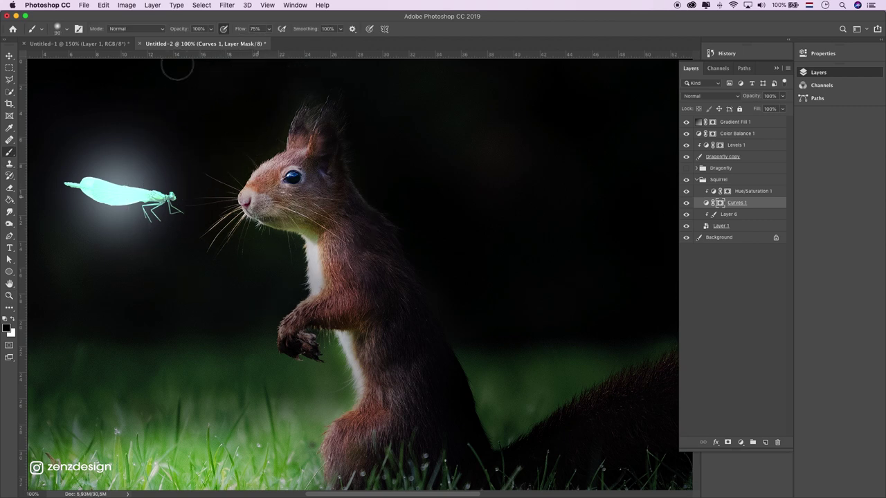
# Paint rim light on the squirrel's nose, ear, cheek, neck and raised paw
pyautogui.moveTo(246, 168); pyautogui.dragTo(259, 193)
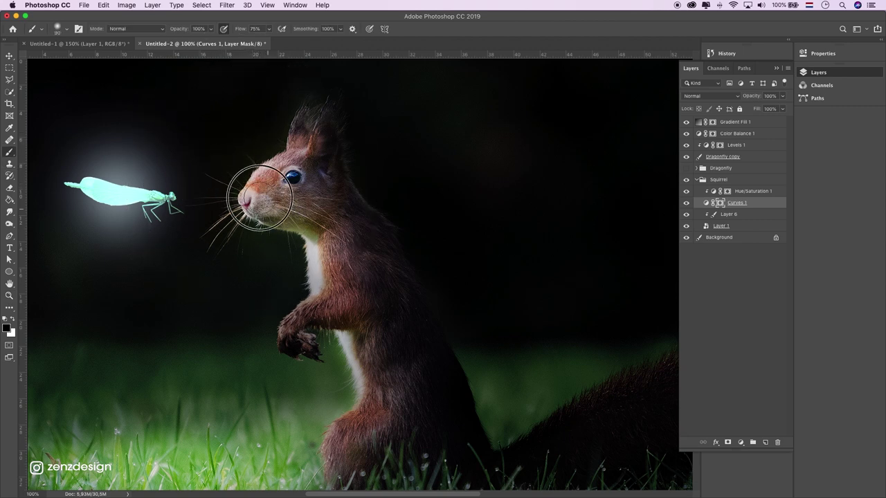
pyautogui.moveTo(296, 134); pyautogui.dragTo(303, 123)
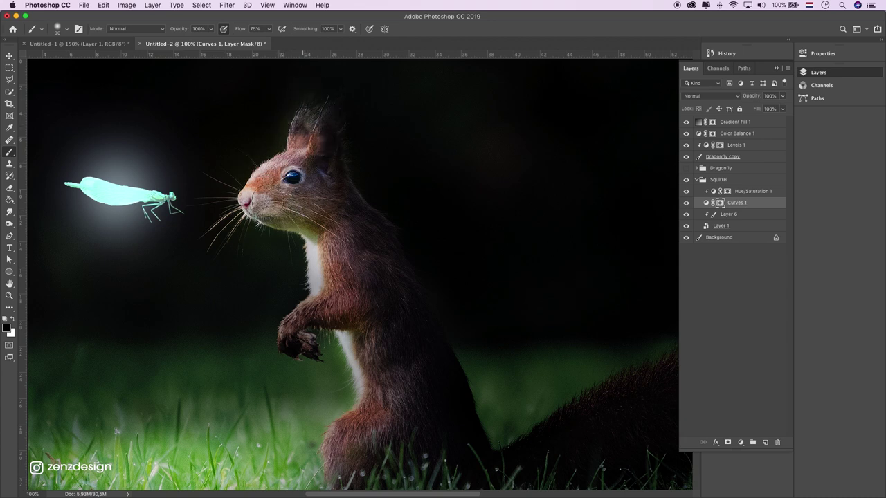
pyautogui.moveTo(291, 219); pyautogui.dragTo(326, 299)
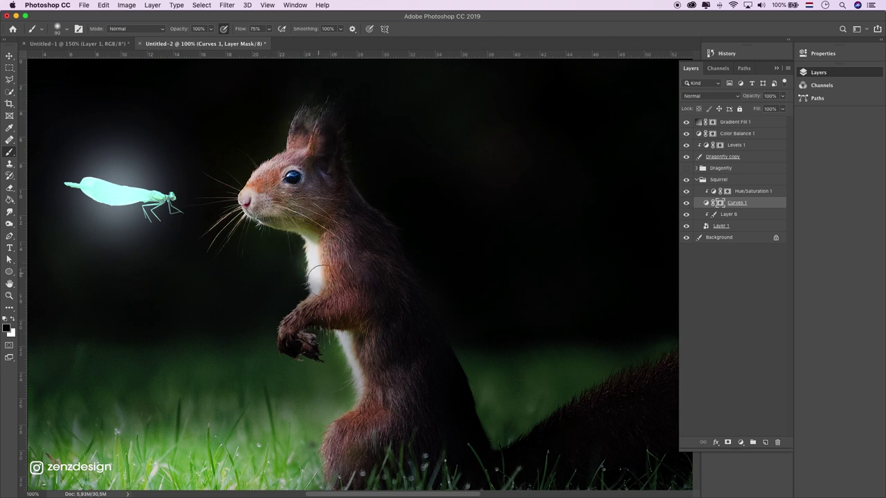
pyautogui.moveTo(326, 297)
pyautogui.mouseDown()
pyautogui.moveTo(330, 309)
pyautogui.moveTo(289, 307)
pyautogui.mouseUp()
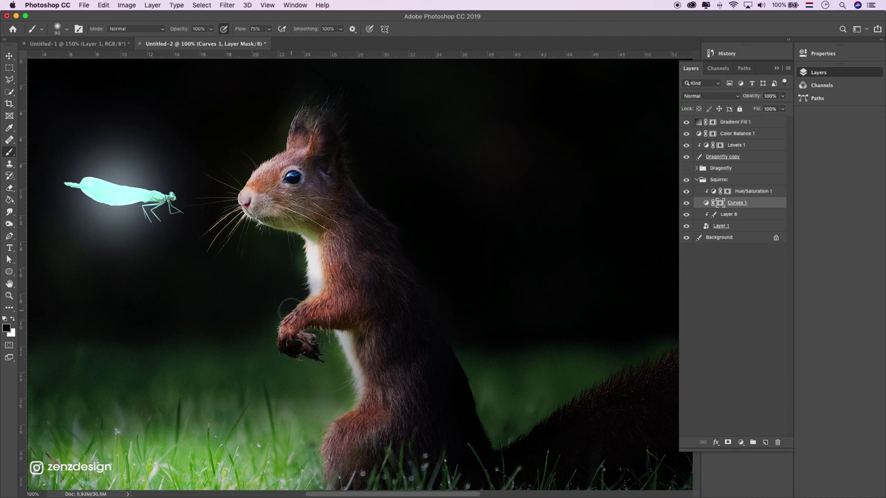
pyautogui.moveTo(289, 342)
pyautogui.mouseDown()
pyautogui.moveTo(282, 325)
pyautogui.moveTo(306, 309)
pyautogui.moveTo(293, 340)
pyautogui.moveTo(313, 297)
pyautogui.mouseUp()
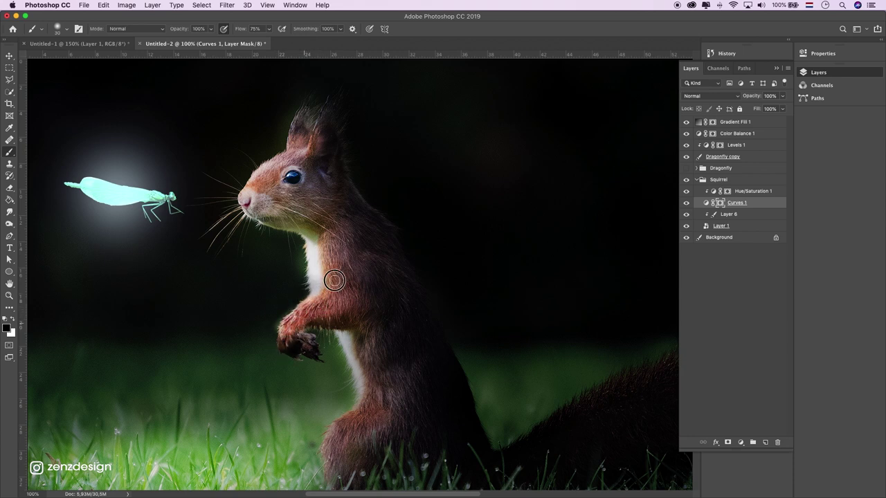
pyautogui.hotkey('ctrl', 'z')
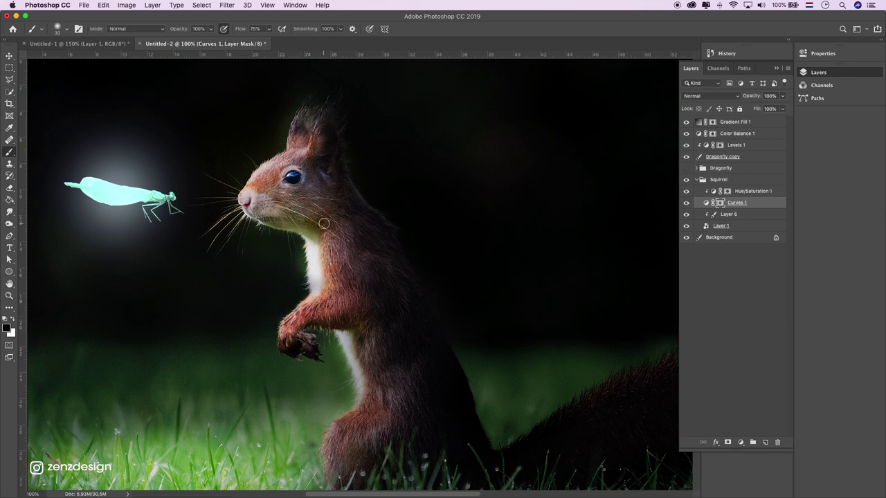
# With a larger brush, paint highlights down the squirrel's lower chest toward the belly
pyautogui.press(']')
pyautogui.moveTo(332, 326); pyautogui.dragTo(366, 405)
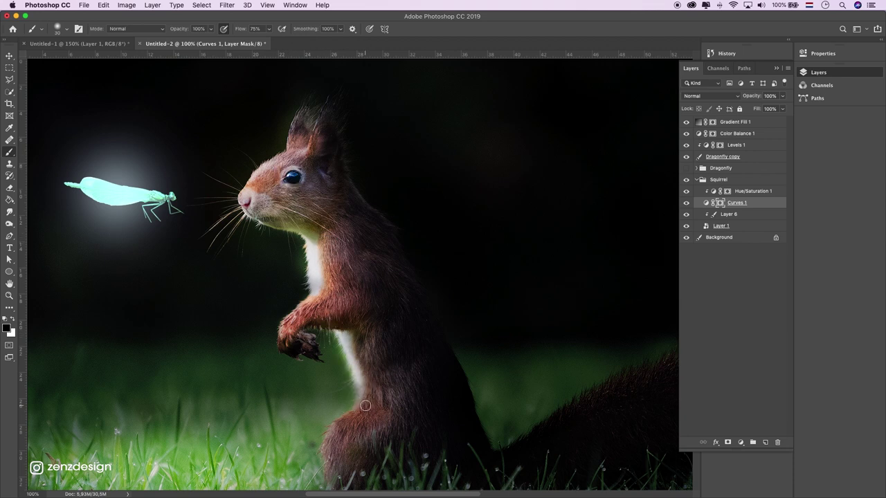
pyautogui.hotkey('ctrl', 'z')
pyautogui.moveTo(342, 333); pyautogui.dragTo(355, 418)
pyautogui.hotkey('ctrl', 'z')
pyautogui.moveTo(340, 337); pyautogui.dragTo(357, 411)
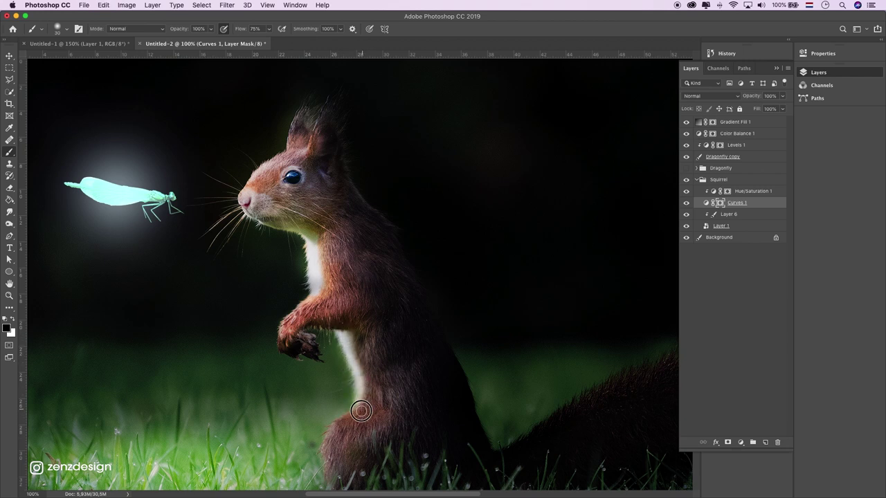
pyautogui.scroll(-2, 334, 443)
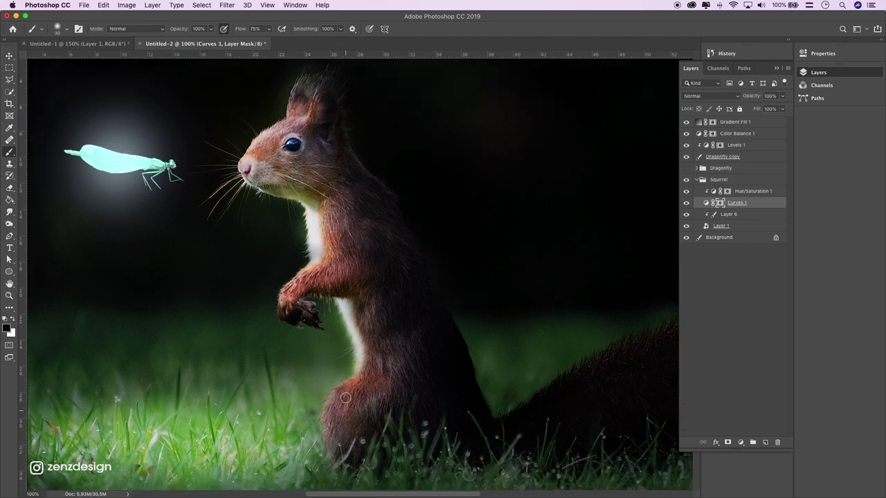
pyautogui.moveTo(336, 408); pyautogui.dragTo(380, 372)
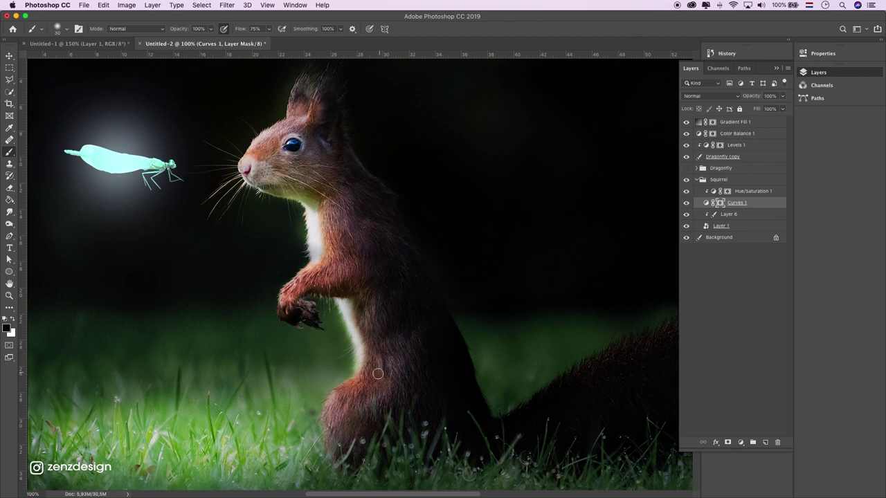
pyautogui.click(9, 295)
# Zoom back out to the whole image and select the Gradient Fill 1 layer
pyautogui.click(249, 257)
pyautogui.keyDown('alt'); pyautogui.click(276, 234); pyautogui.keyUp('alt')
pyautogui.keyDown('alt'); pyautogui.click(263, 232); pyautogui.keyUp('alt')
pyautogui.keyDown('alt'); pyautogui.click(221, 207); pyautogui.keyUp('alt')
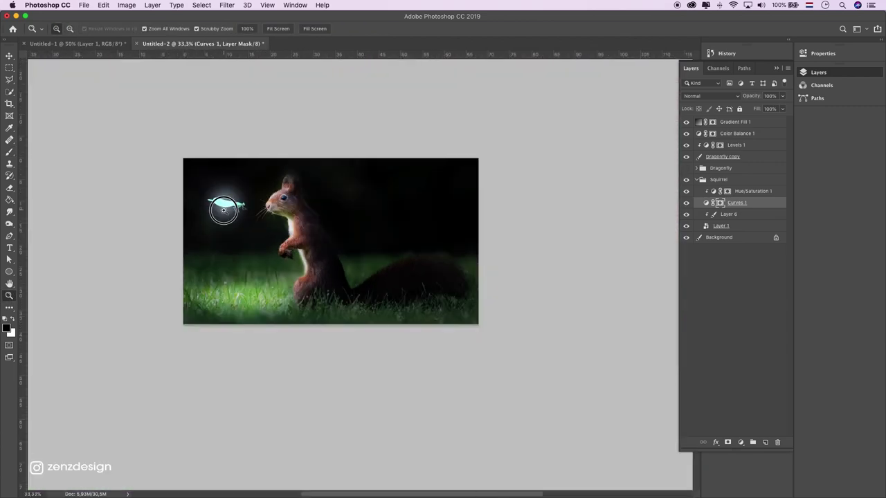
pyautogui.click(13, 54)
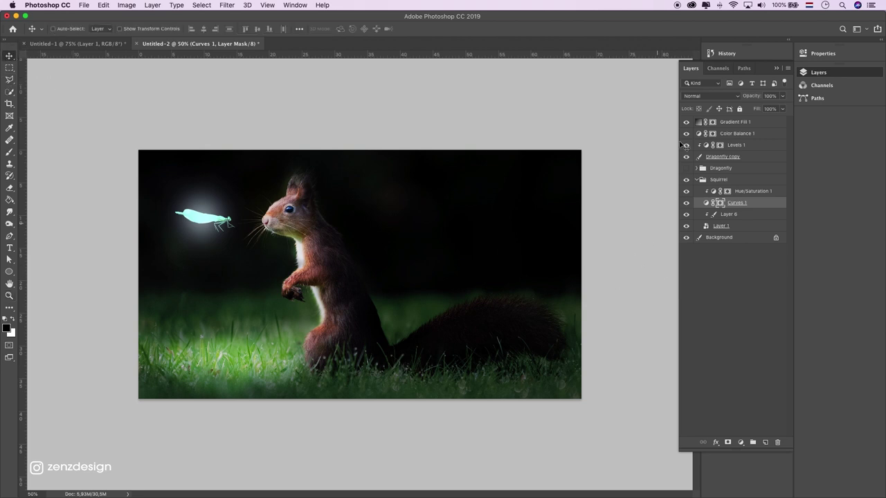
pyautogui.click(728, 123)
# Add a Curves adjustment that raises the midpoint and pulls the top-right point left
pyautogui.click(742, 443)
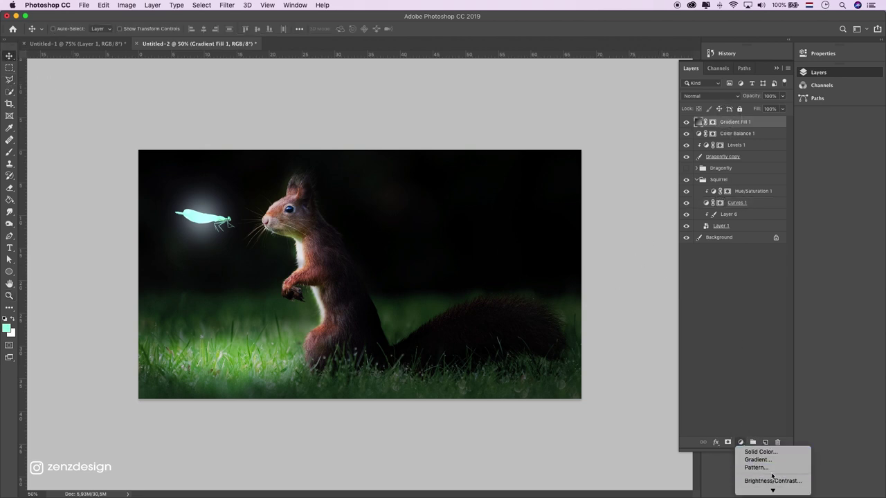
pyautogui.click(771, 427)
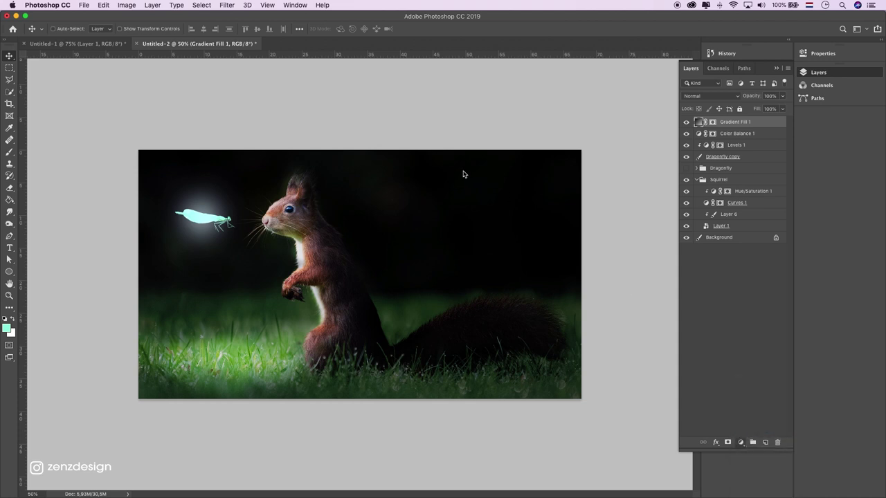
pyautogui.click(739, 147)
pyautogui.moveTo(739, 147); pyautogui.dragTo(736, 143)
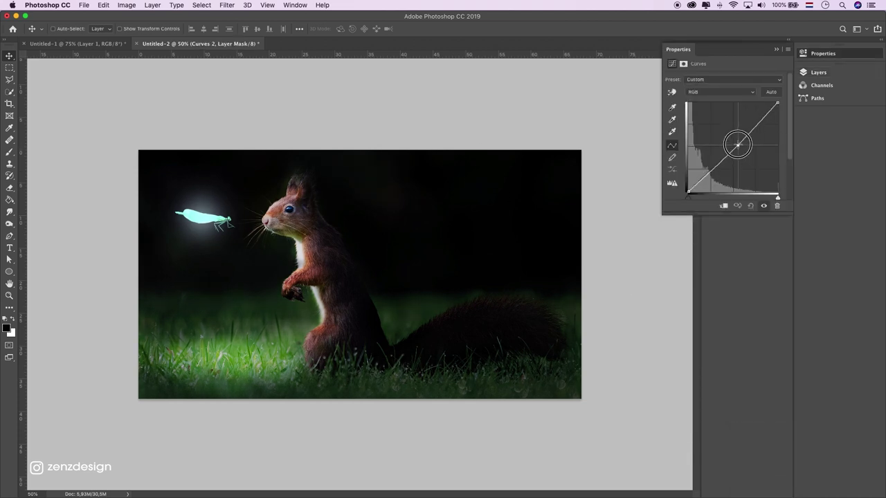
pyautogui.moveTo(776, 103)
pyautogui.mouseDown()
pyautogui.moveTo(766, 97)
pyautogui.moveTo(774, 102)
pyautogui.mouseUp()
pyautogui.moveTo(740, 144); pyautogui.dragTo(742, 140)
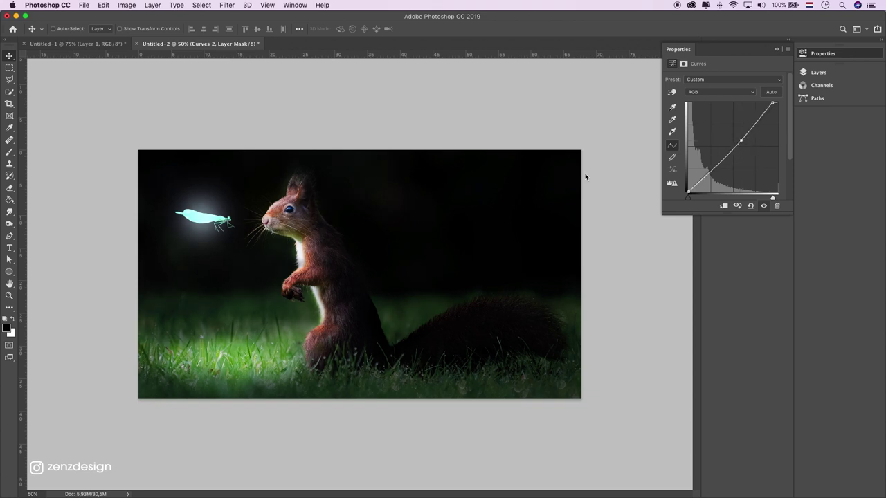
pyautogui.click(830, 73)
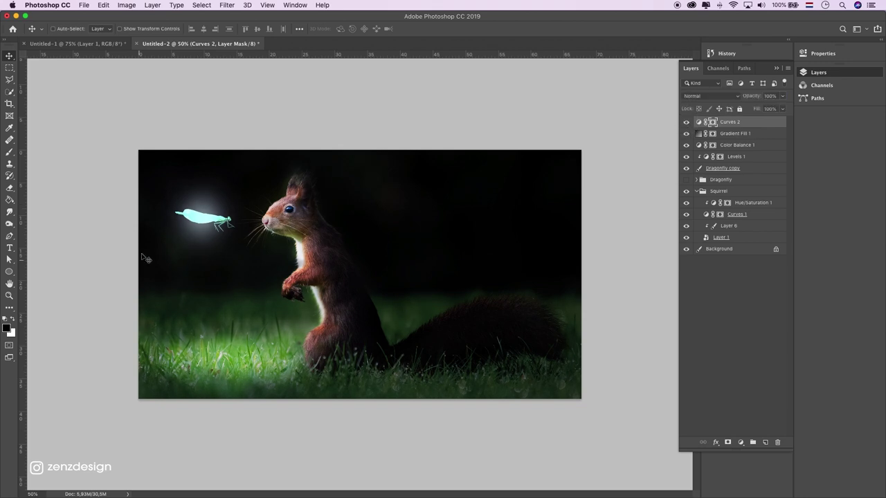
pyautogui.click(10, 296)
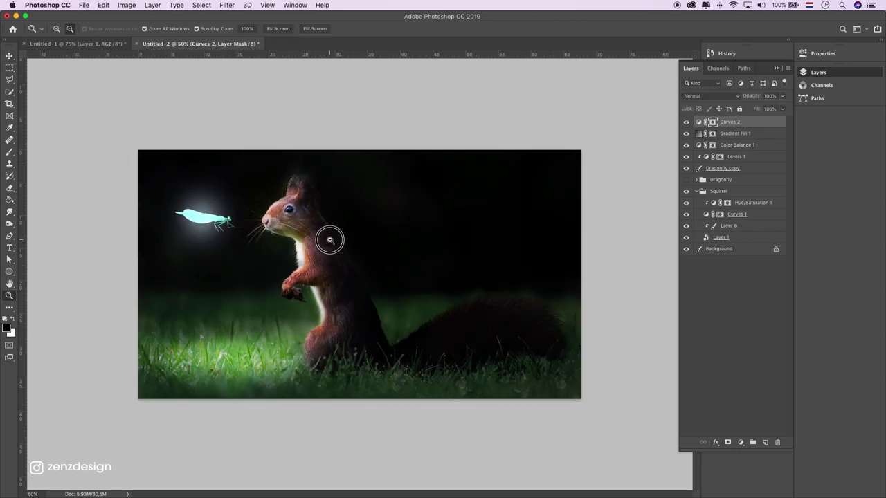
# Set the pasteboard around the canvas to Dark Gray
pyautogui.keyDown('alt'); pyautogui.click(329, 239); pyautogui.keyUp('alt')
pyautogui.click(333, 134)
pyautogui.rightClick(354, 116)
pyautogui.click(343, 101)
pyautogui.rightClick(330, 93)
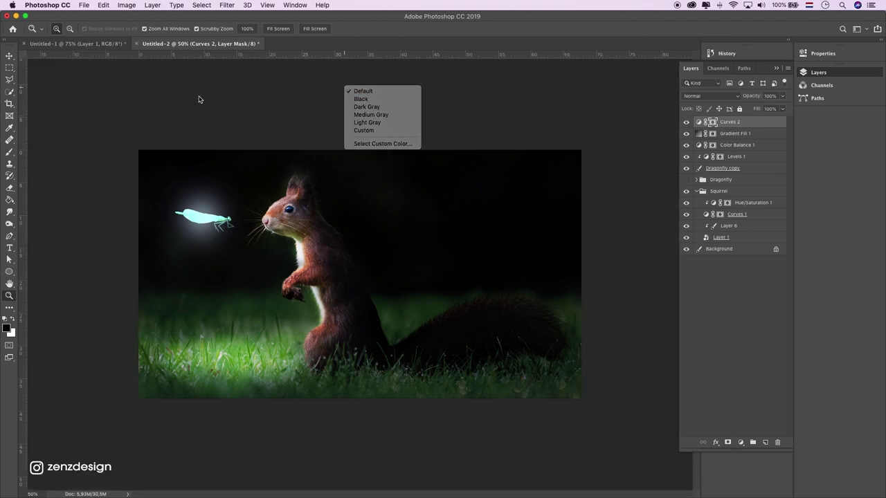
# Compare Curves 1 on and off, select its mask, and zoom to 200% on the head
pyautogui.click(10, 56)
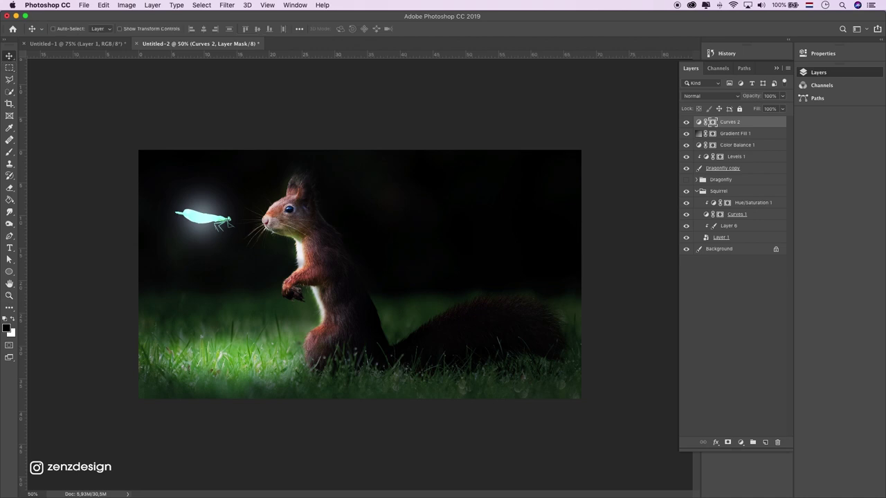
pyautogui.press('z')
pyautogui.scroll(-2, 559, 218)
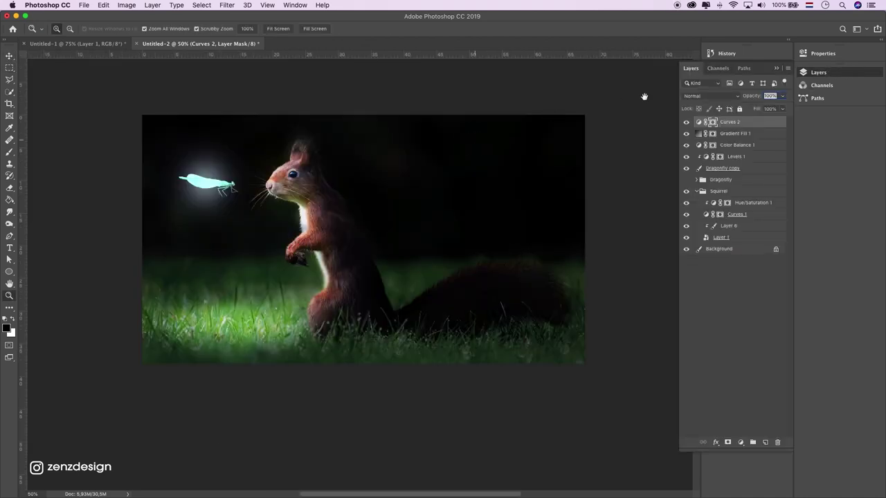
pyautogui.click(336, 173)
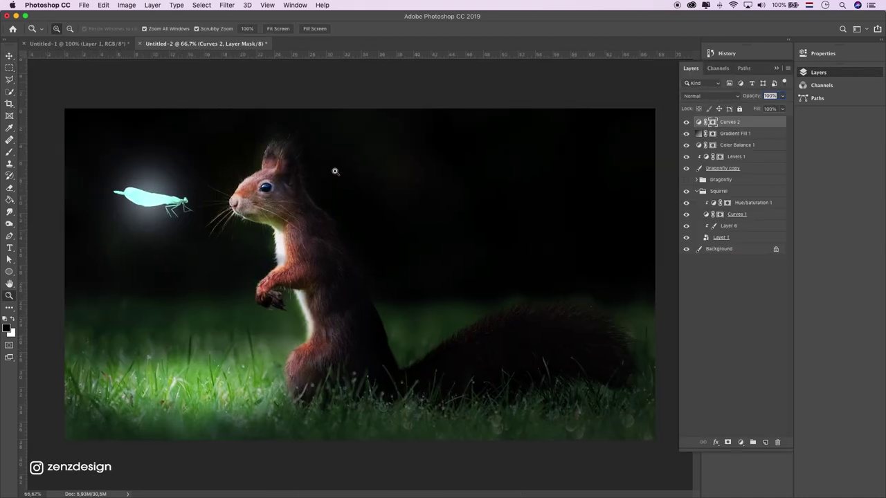
pyautogui.click(686, 214)
pyautogui.click(720, 215)
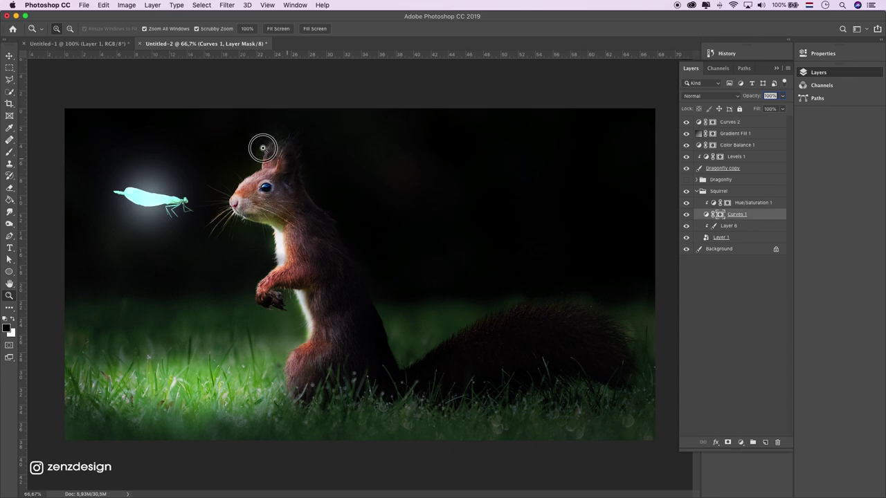
pyautogui.click(368, 151)
pyautogui.click(368, 151)
pyautogui.moveTo(453, 143); pyautogui.dragTo(315, 261)
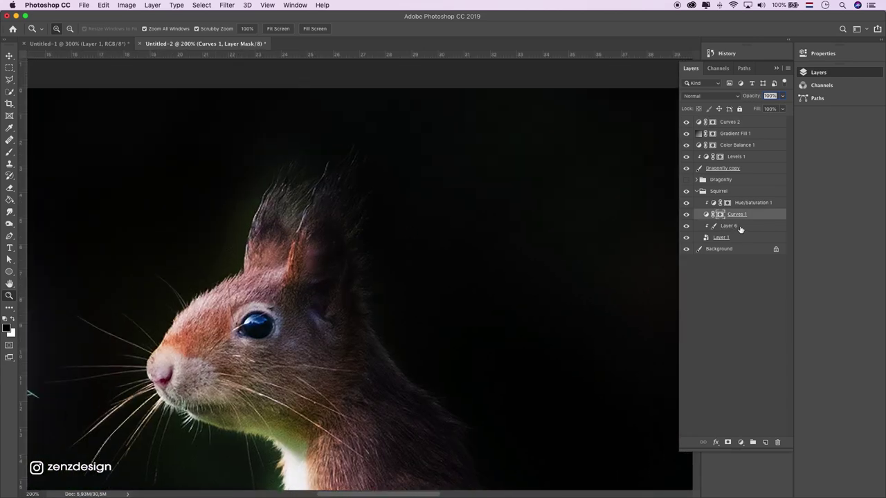
pyautogui.click(9, 151)
# Set white as painting colour at 54% brush opacity, redoing the Color Balance 2 deletion
pyautogui.click(12, 318)
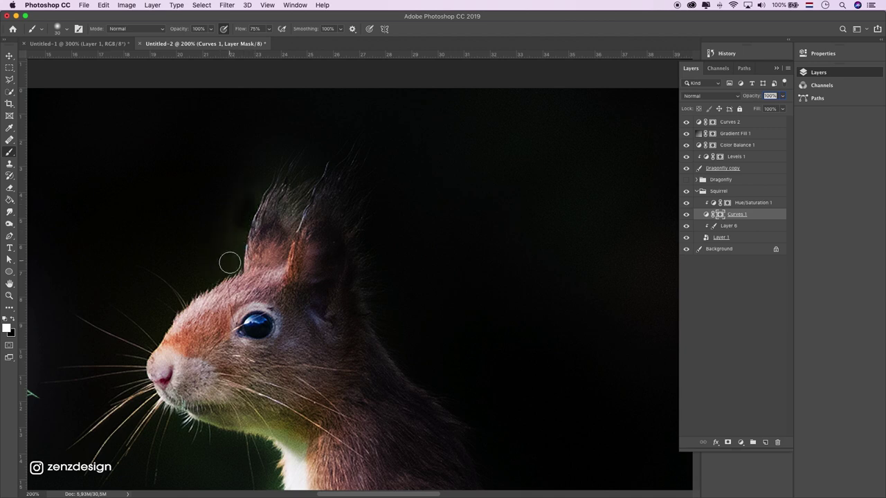
pyautogui.press('super+z')
pyautogui.press('5')
pyautogui.press('4')
pyautogui.click(227, 5)
pyautogui.press('Escape')
pyautogui.press('super+z')
pyautogui.click(103, 4)
pyautogui.click(112, 25)
# With a size 45 brush, paint brightening beside and along the ear at 54-84% opacity
pyautogui.click(231, 194)
pyautogui.click(238, 197)
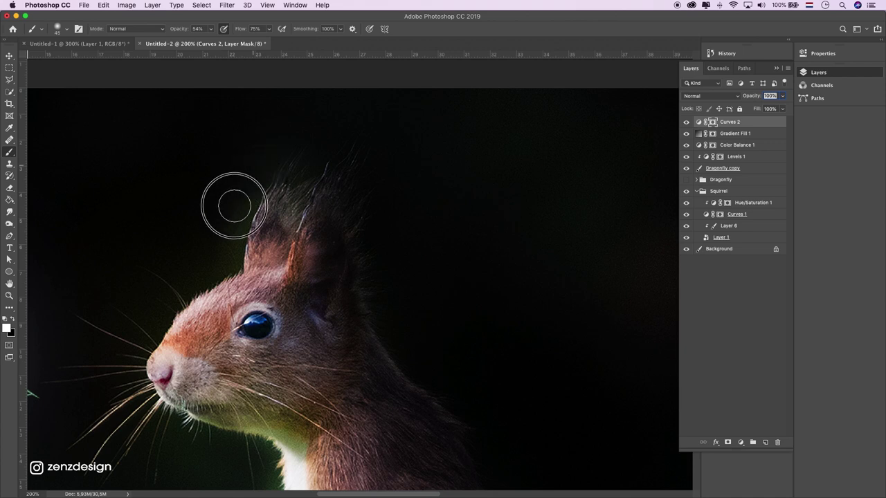
pyautogui.moveTo(239, 198); pyautogui.dragTo(223, 247)
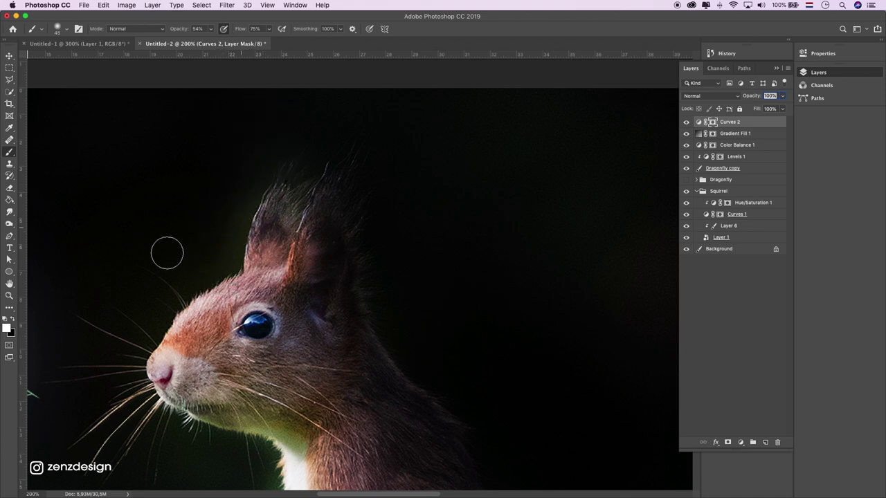
pyautogui.moveTo(271, 148); pyautogui.dragTo(238, 243)
pyautogui.press('8')
pyautogui.press('4')
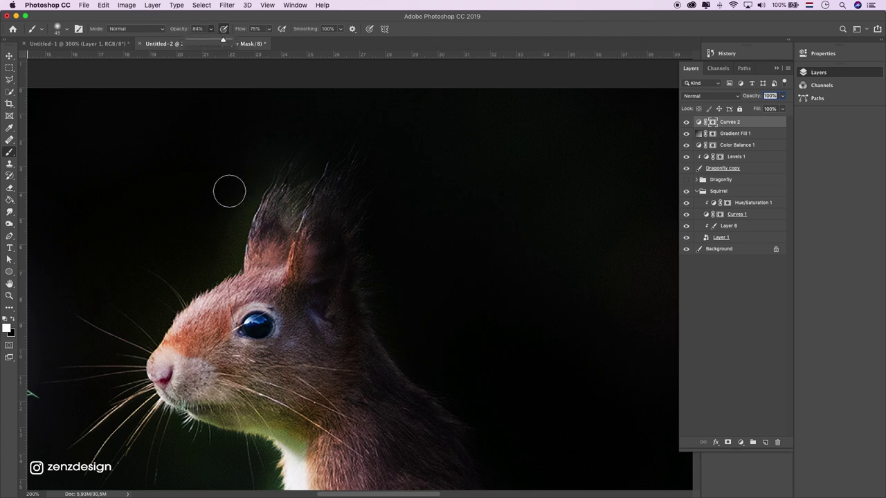
pyautogui.moveTo(269, 132); pyautogui.dragTo(229, 257)
# Target the Curves 1 mask for painting, then zoom out to the whole image
pyautogui.click(9, 295)
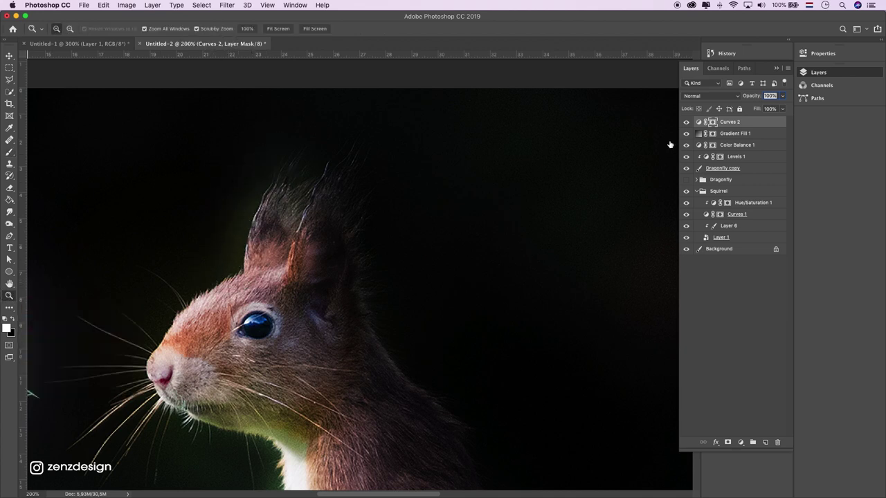
pyautogui.click(726, 206)
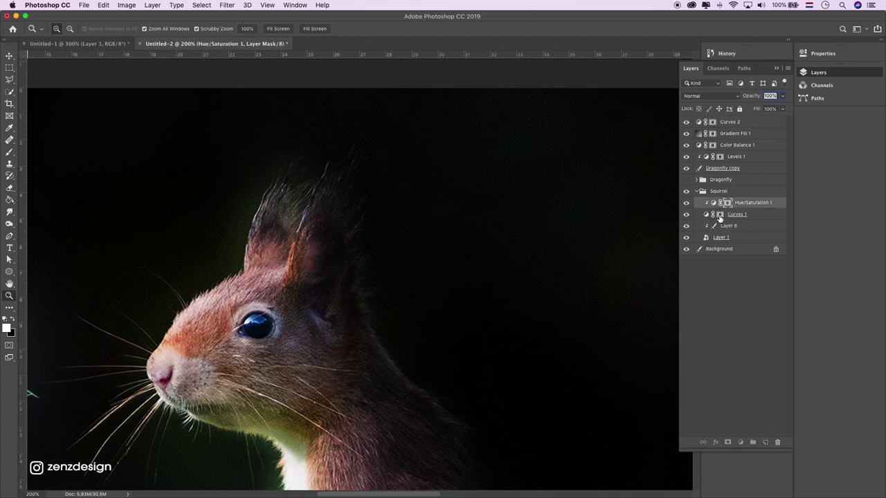
pyautogui.click(720, 214)
pyautogui.click(10, 152)
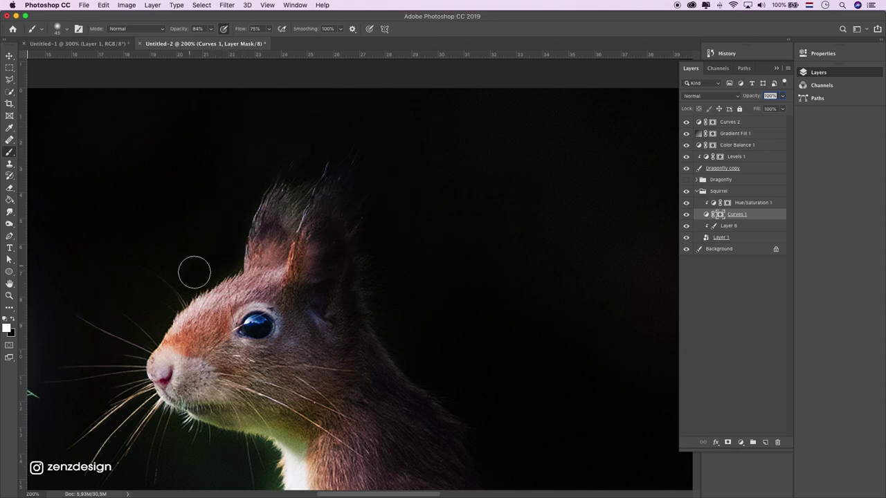
pyautogui.click(9, 296)
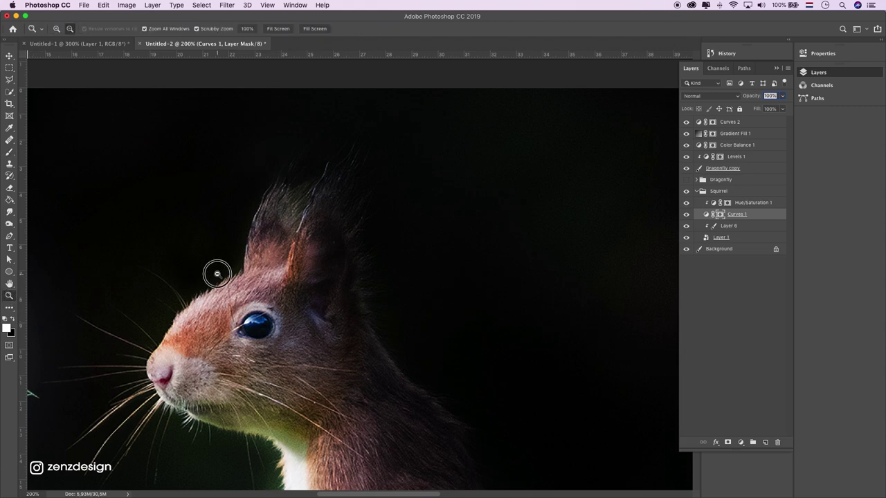
pyautogui.keyDown('alt'); pyautogui.click(362, 346); pyautogui.keyUp('alt')
pyautogui.scroll(-3, 216, 315)
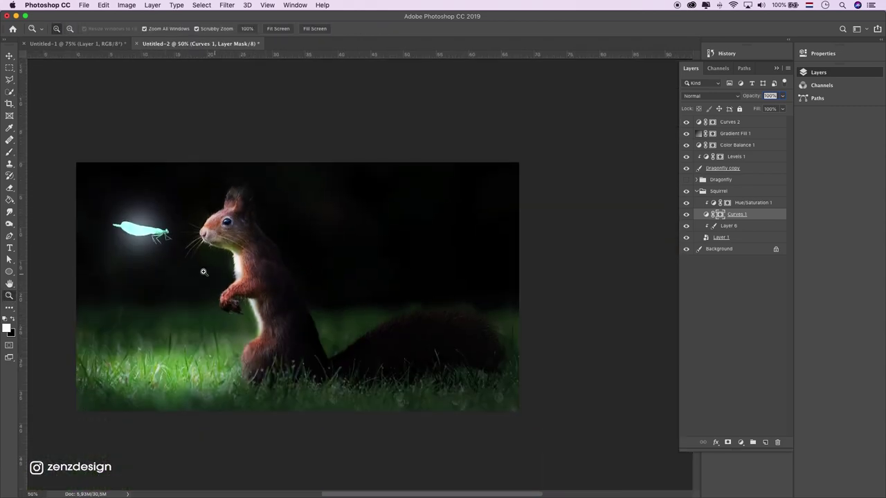
# Add a Color Balance layer above Curves 2 with midtones about Red +12, Magenta −8, Yellow −6
pyautogui.click(734, 124)
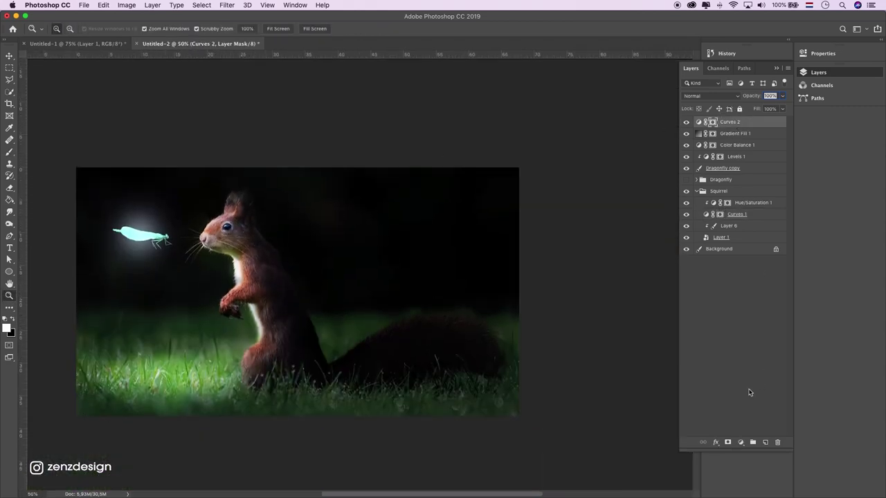
pyautogui.click(744, 442)
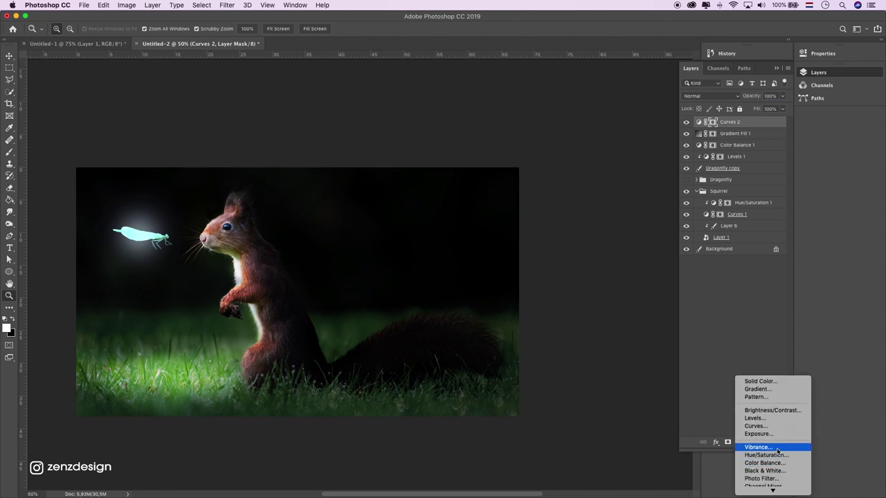
pyautogui.click(778, 463)
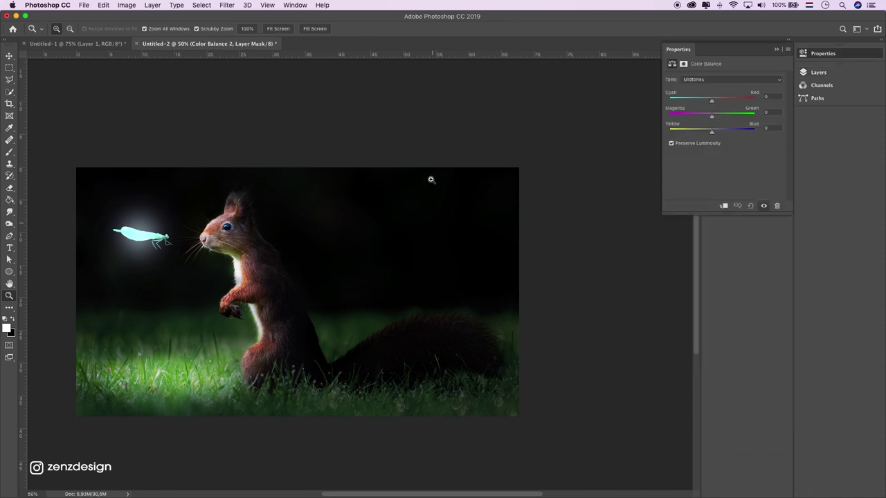
pyautogui.moveTo(720, 101); pyautogui.dragTo(723, 103)
pyautogui.moveTo(701, 132)
pyautogui.mouseDown()
pyautogui.moveTo(730, 131)
pyautogui.moveTo(709, 132)
pyautogui.moveTo(720, 101)
pyautogui.mouseUp()
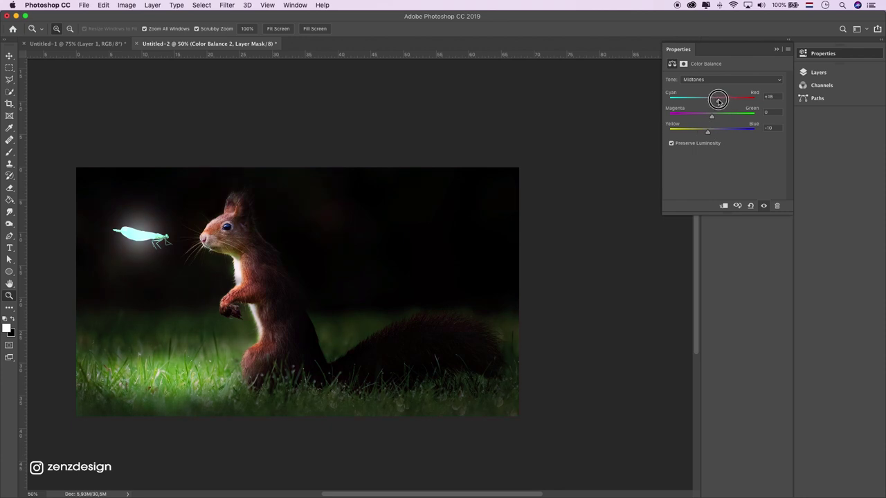
pyautogui.moveTo(711, 135)
pyautogui.mouseDown()
pyautogui.moveTo(702, 129)
pyautogui.moveTo(709, 132)
pyautogui.mouseUp()
pyautogui.moveTo(724, 101); pyautogui.dragTo(716, 101)
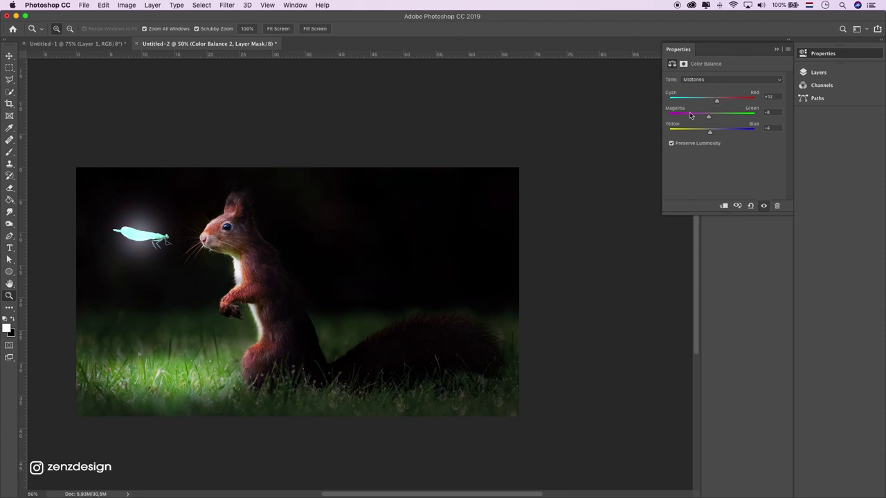
pyautogui.click(815, 72)
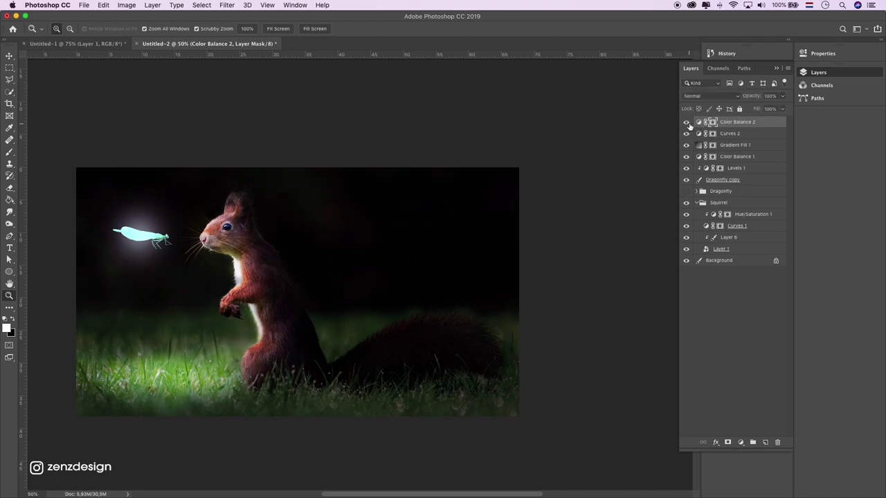
# Whiten the Dragonfly copy layer with Hue/Saturation: saturation −37, lightness +12
pyautogui.click(731, 135)
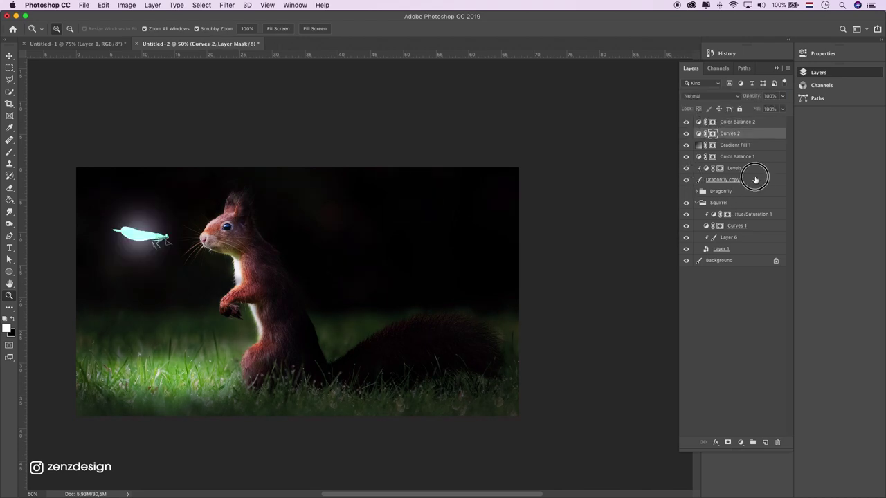
pyautogui.click(754, 180)
pyautogui.hotkey('ctrl', 'u')
pyautogui.moveTo(420, 213)
pyautogui.mouseDown()
pyautogui.moveTo(434, 215)
pyautogui.moveTo(401, 191)
pyautogui.mouseUp()
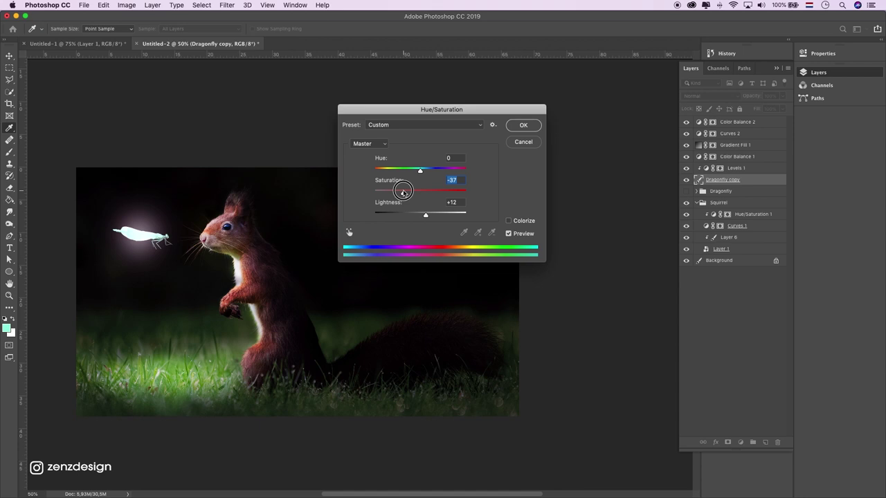
pyautogui.press('Return')
# Zoom out and set the pasteboard around the canvas to Light Gray
pyautogui.press('z')
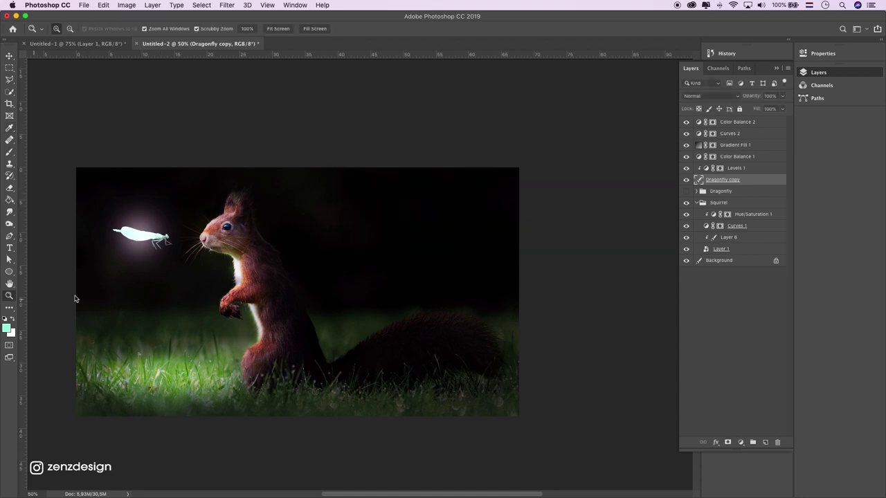
pyautogui.moveTo(269, 217); pyautogui.dragTo(205, 222)
pyautogui.rightClick(208, 214)
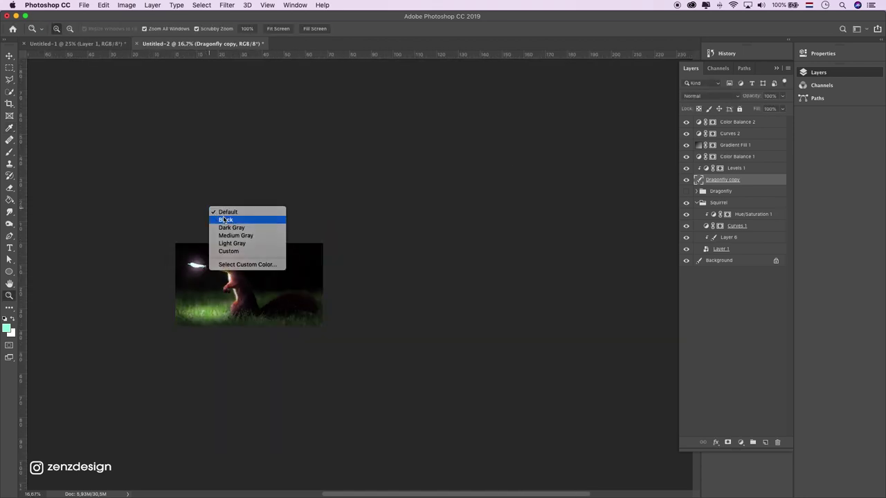
pyautogui.click(225, 220)
pyautogui.click(281, 254)
pyautogui.rightClick(638, 201)
pyautogui.click(654, 231)
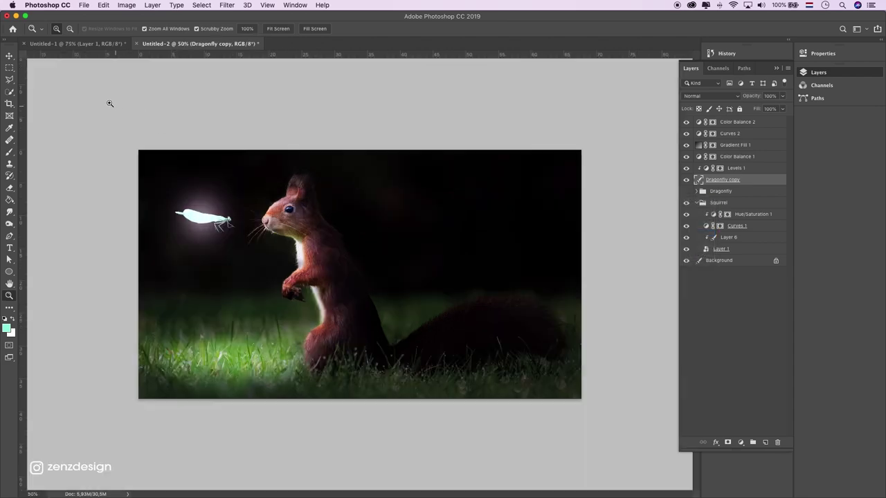